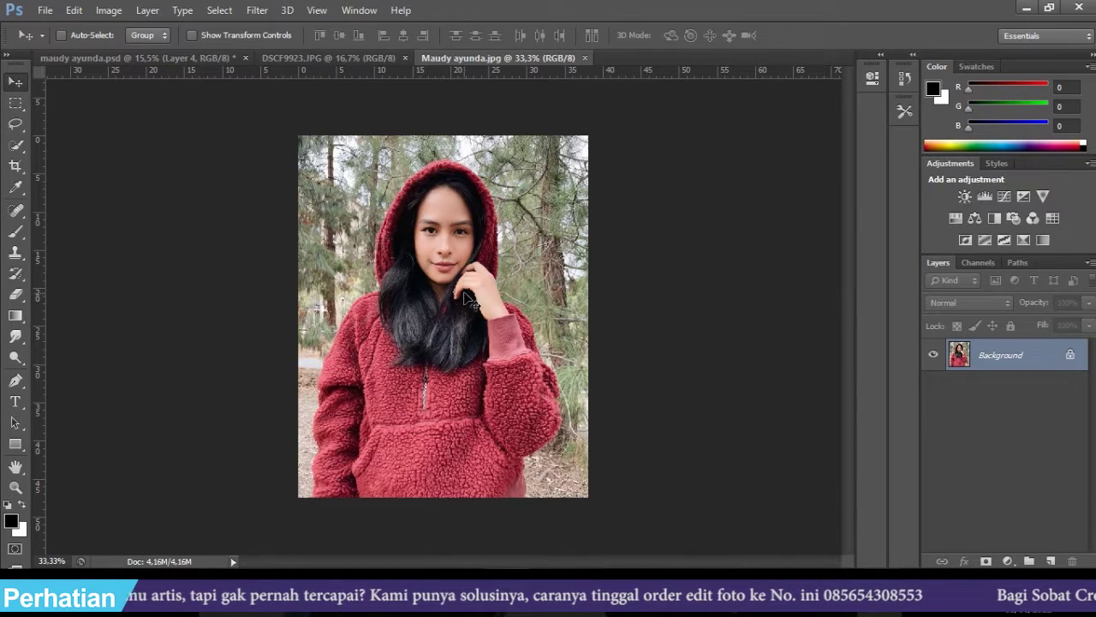
- In DSCF9923.JPG, duplicate the Background layer and shift the copy to the right to free space beside the man
{"action": "left_click", "coordinate": [350, 58]}
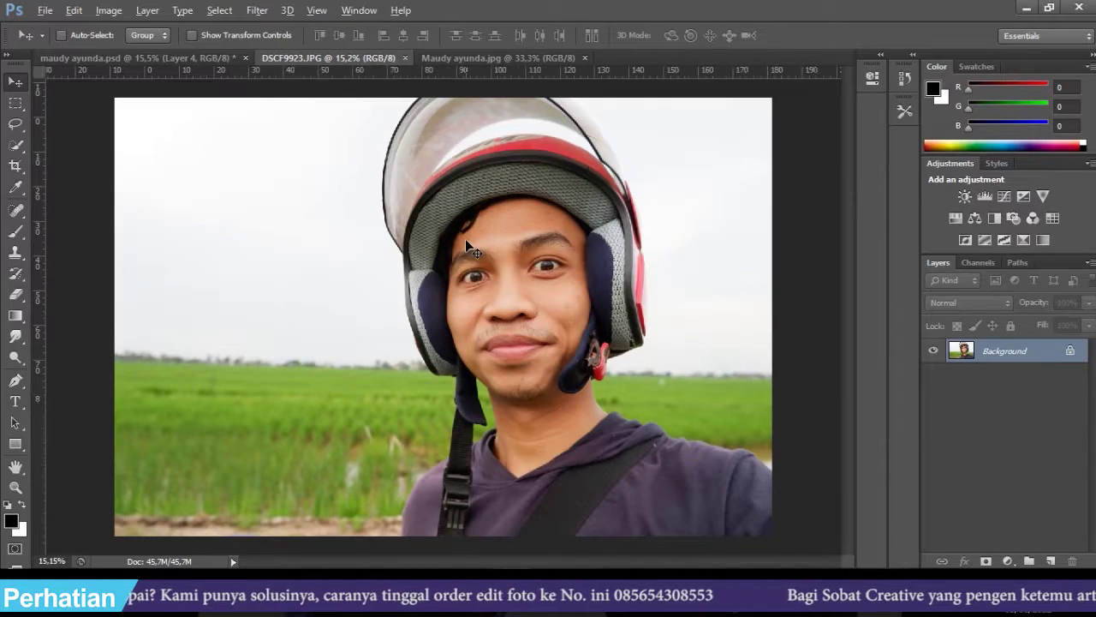
{"action": "scroll", "coordinate": [465, 240], "scroll_direction": "up", "scroll_amount": 2}
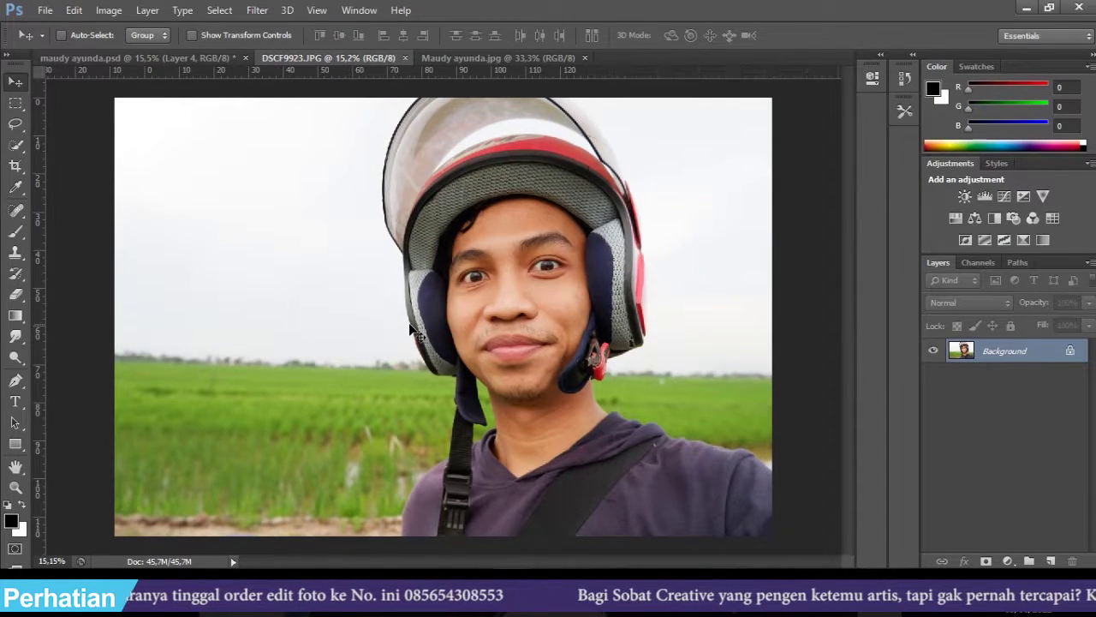
{"action": "scroll", "coordinate": [410, 324], "scroll_direction": "down", "scroll_amount": 1}
{"action": "scroll", "coordinate": [484, 321], "scroll_direction": "up", "scroll_amount": 1}
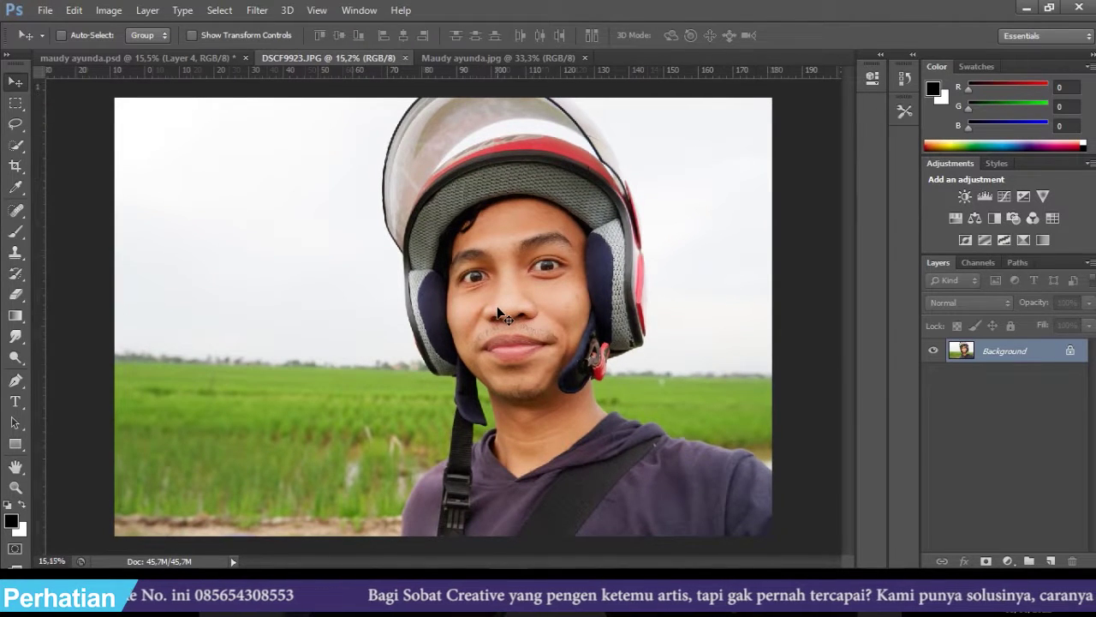
{"action": "scroll", "coordinate": [497, 312], "scroll_direction": "down", "scroll_amount": 1}
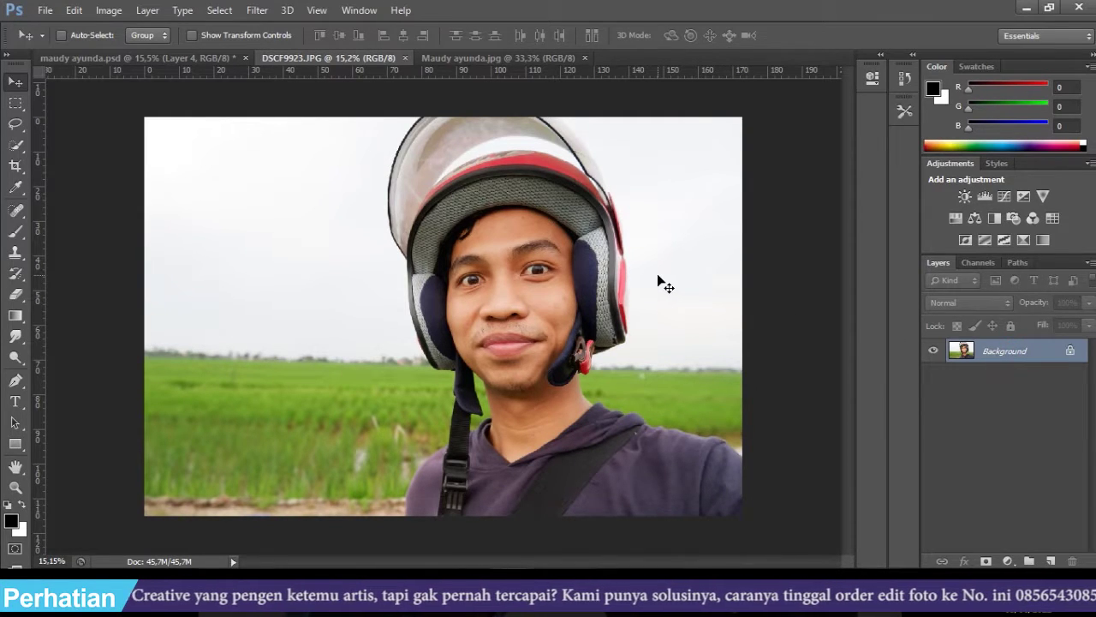
{"action": "key", "text": "ctrl+j"}
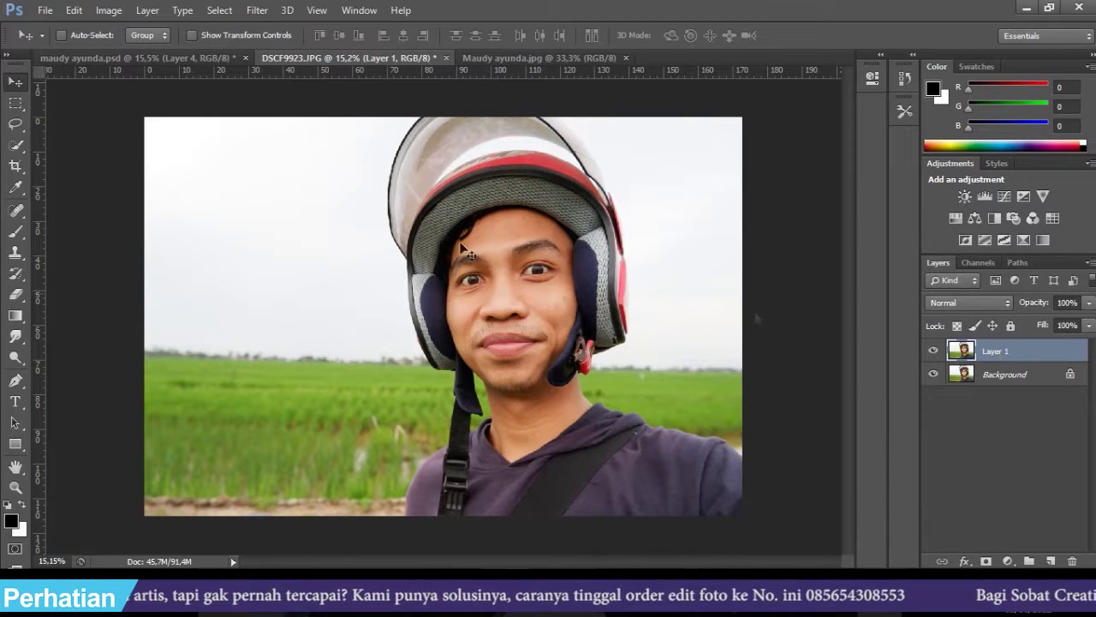
{"action": "left_click_drag", "start_coordinate": [498, 277], "coordinate": [571, 271]}
- Extend the canvas on its right side with the Crop tool until the shifted photo layer fits inside
{"action": "key", "text": "c"}
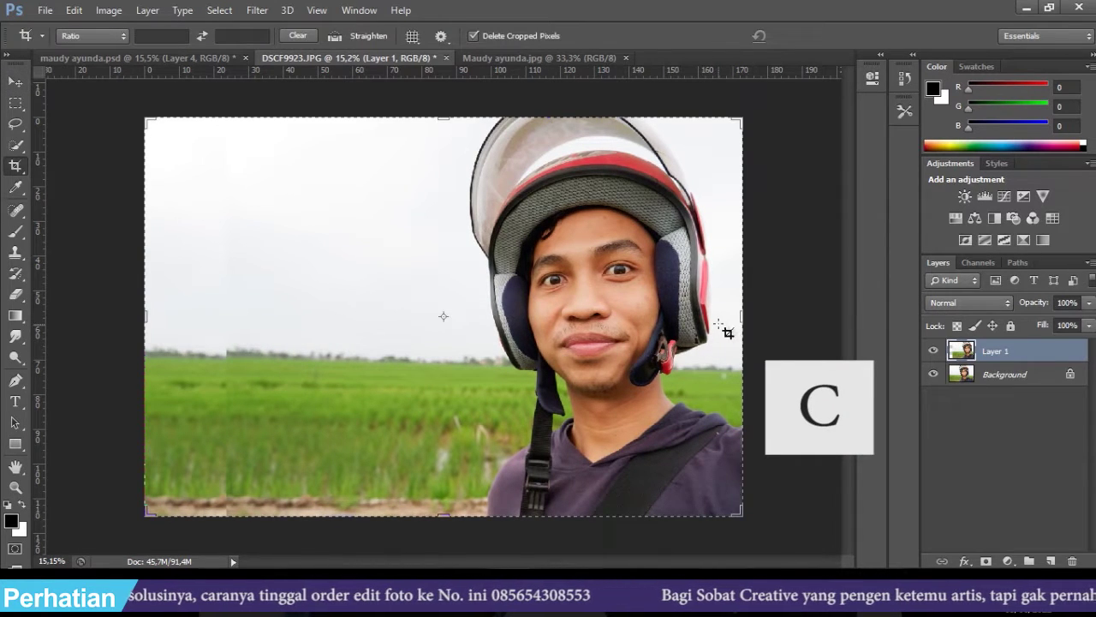
{"action": "left_click_drag", "start_coordinate": [740, 318], "coordinate": [779, 321]}
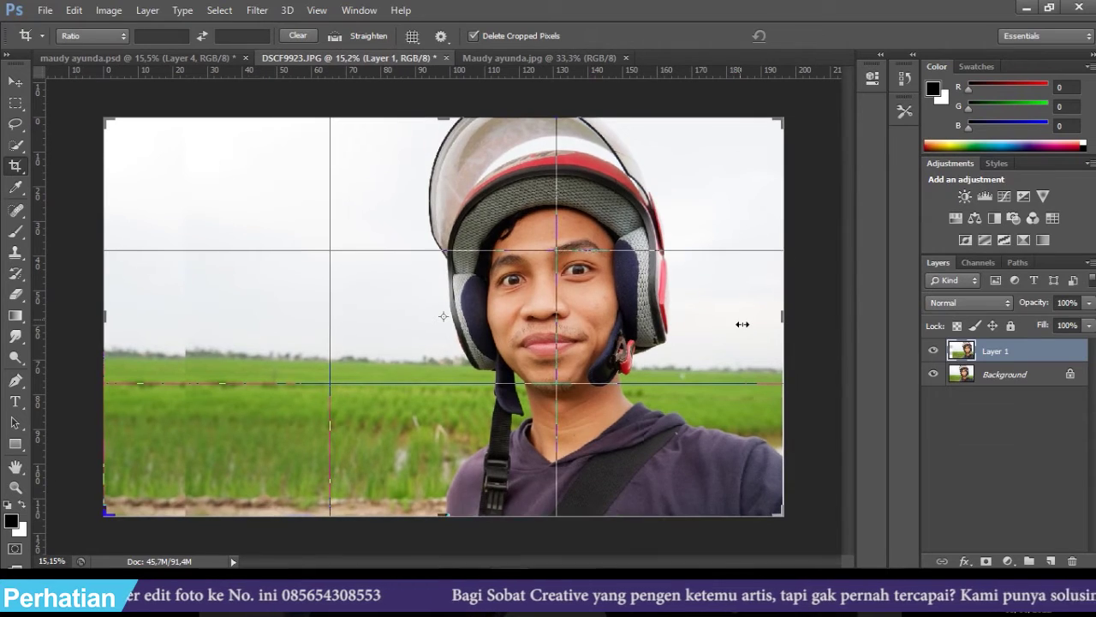
{"action": "left_click", "coordinate": [742, 323]}
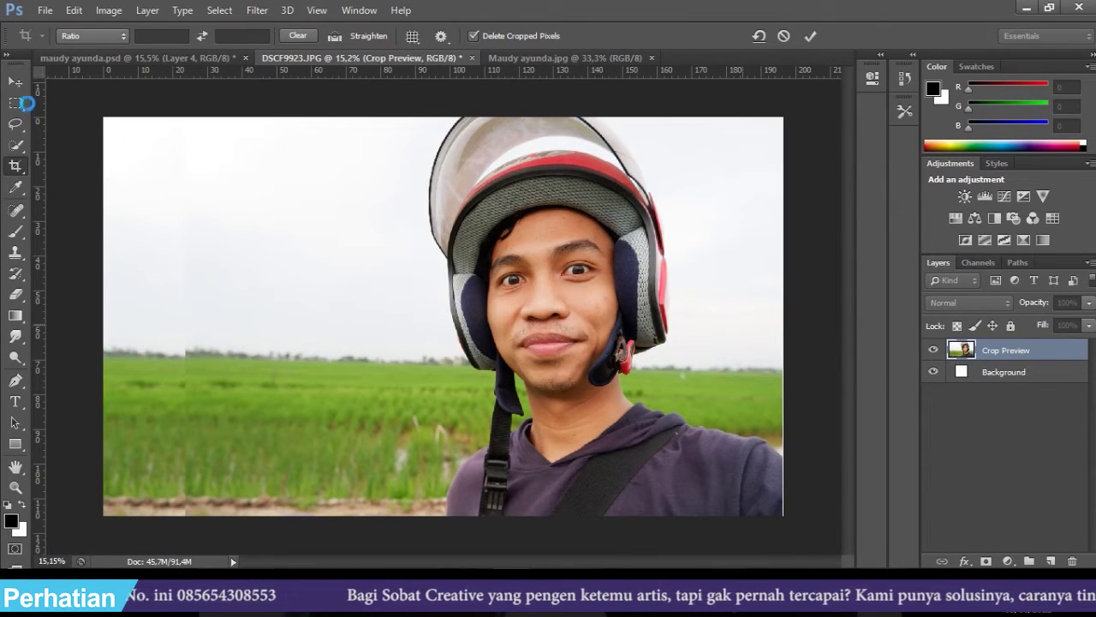
{"action": "key", "text": "Return"}
{"action": "key", "text": "v"}
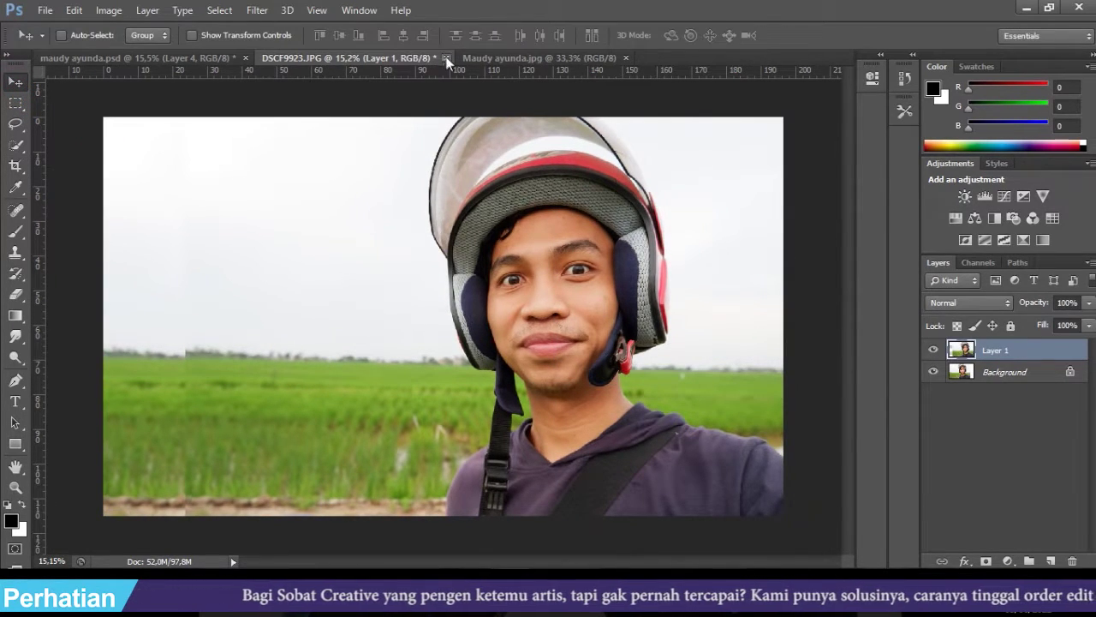
- In Maudy ayunda.jpg, select the woman in the red hoodie with the Quick Selection tool at brush size 125
{"action": "left_click", "coordinate": [508, 60]}
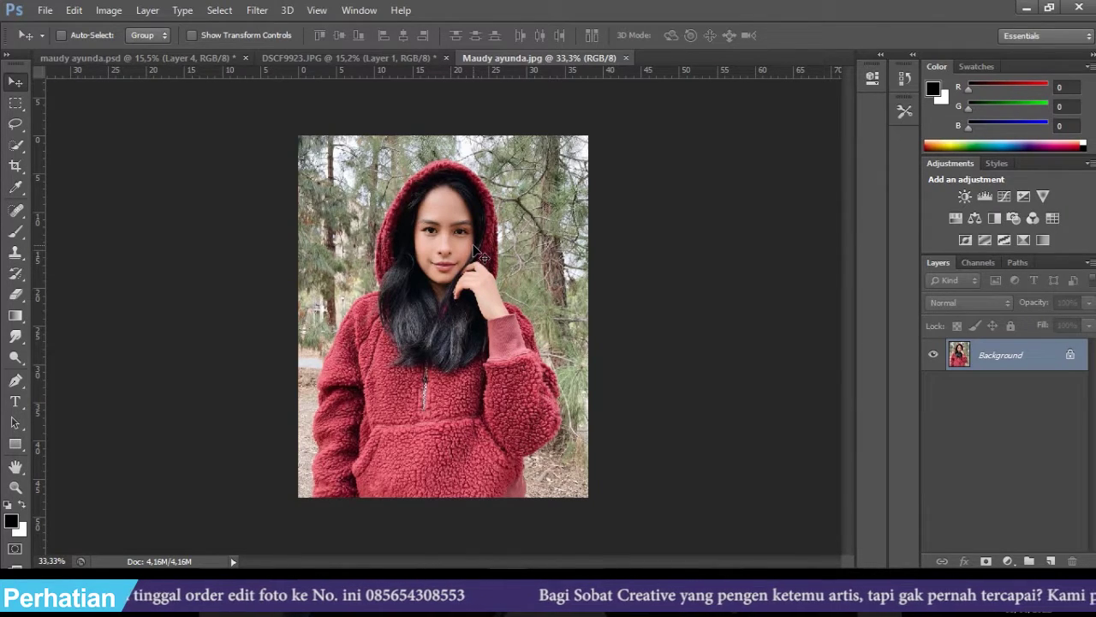
{"action": "key", "text": "w"}
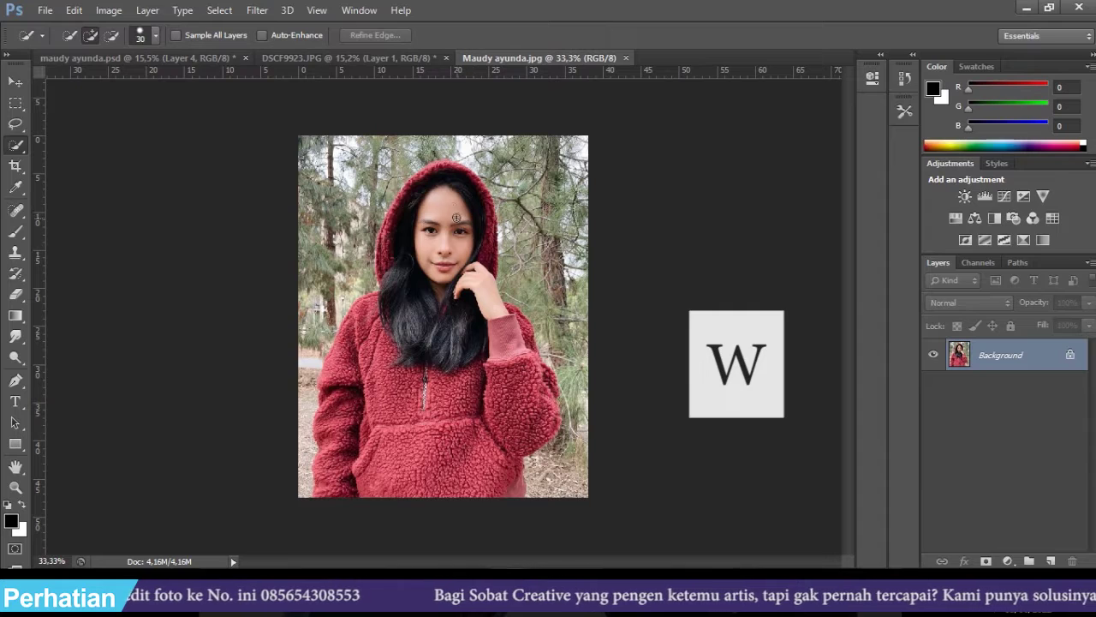
{"action": "left_click", "coordinate": [90, 35]}
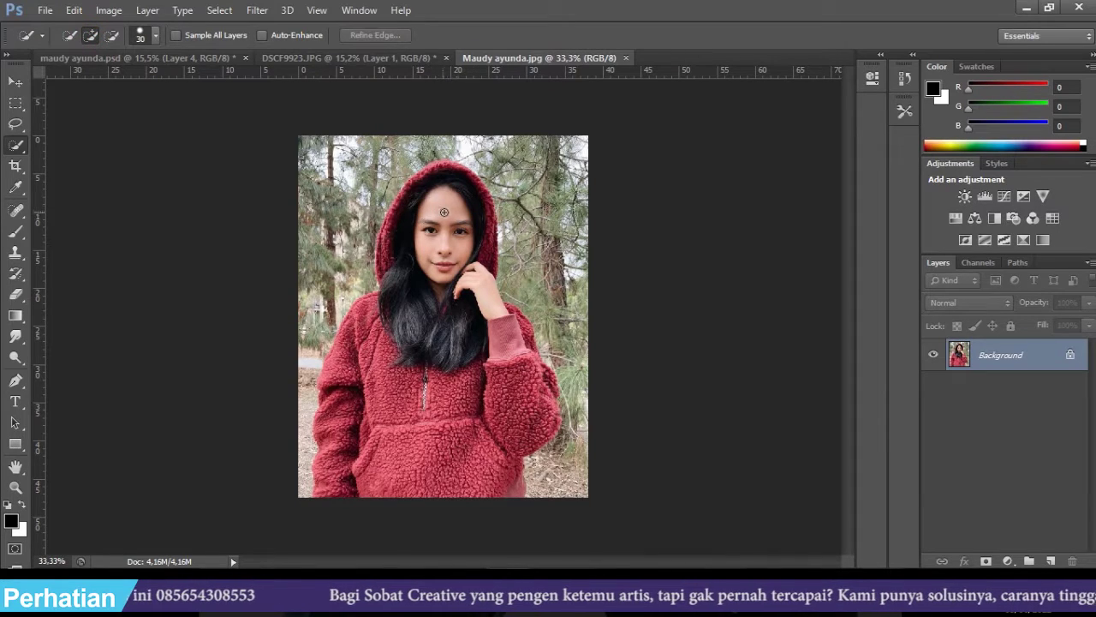
{"action": "key", "text": "bracketright"}
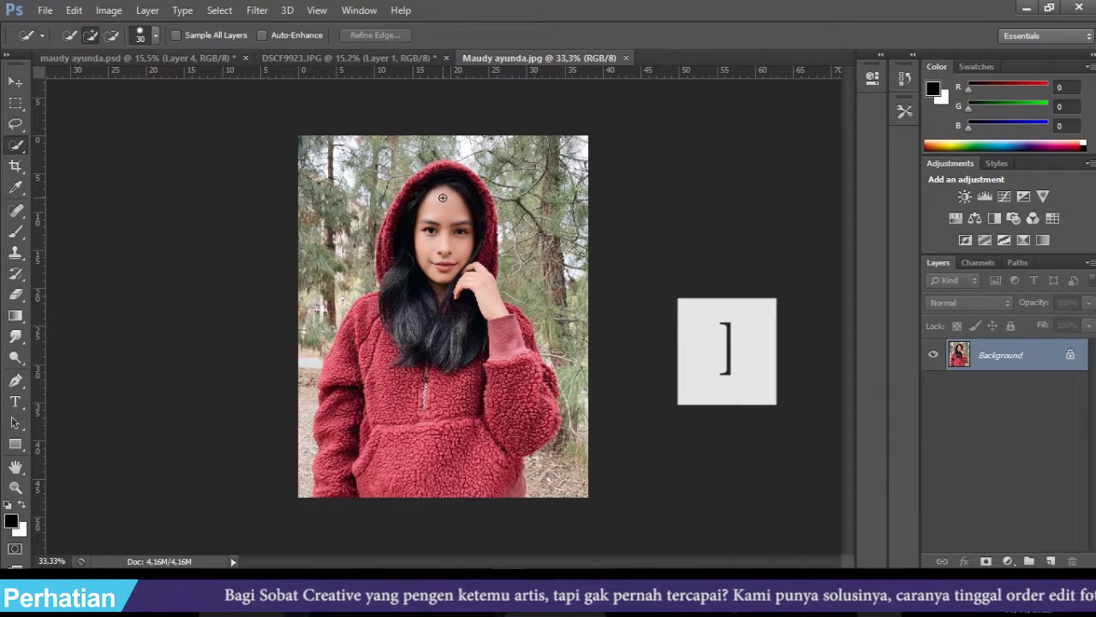
{"action": "key", "text": "bracketright"}
{"action": "key", "text": "bracketright"}
{"action": "key", "text": "bracketright"}
{"action": "key", "text": "bracketright"}
{"action": "key", "text": "bracketright"}
{"action": "key", "text": "bracketright"}
{"action": "key", "text": "bracketright"}
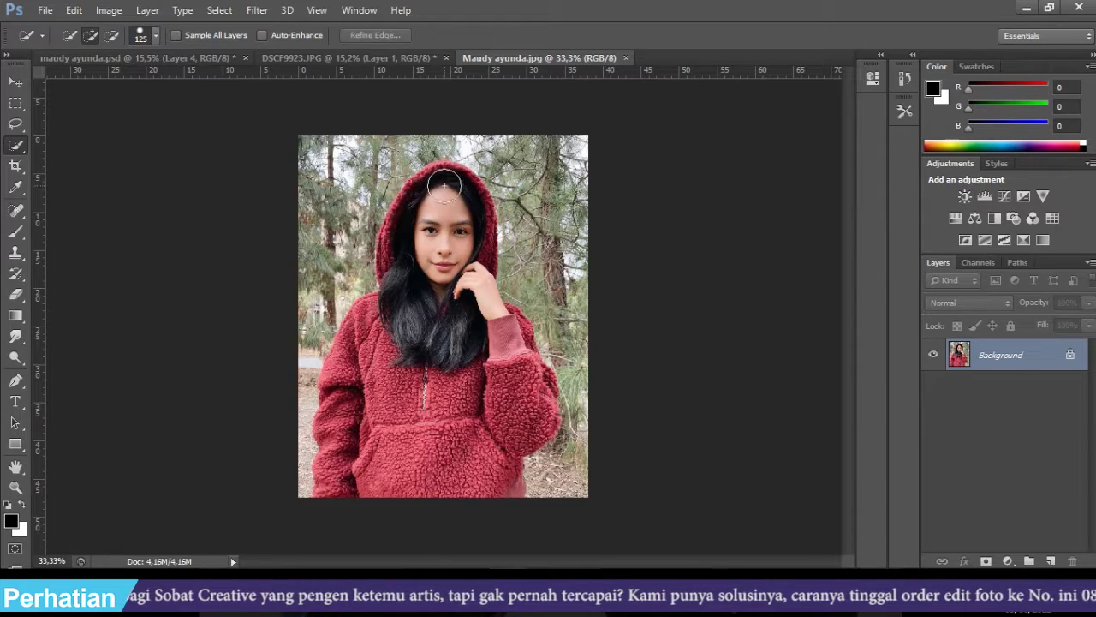
{"action": "left_click", "coordinate": [446, 186]}
{"action": "mouse_move", "coordinate": [458, 384]}
{"action": "left_mouse_down"}
{"action": "mouse_move", "coordinate": [400, 369]}
{"action": "mouse_move", "coordinate": [394, 343]}
{"action": "mouse_move", "coordinate": [531, 342]}
{"action": "mouse_move", "coordinate": [545, 397]}
{"action": "mouse_move", "coordinate": [536, 386]}
{"action": "mouse_move", "coordinate": [526, 431]}
{"action": "mouse_move", "coordinate": [471, 484]}
{"action": "mouse_move", "coordinate": [356, 351]}
{"action": "mouse_move", "coordinate": [531, 360]}
{"action": "mouse_move", "coordinate": [368, 462]}
{"action": "mouse_move", "coordinate": [326, 386]}
{"action": "left_mouse_up"}
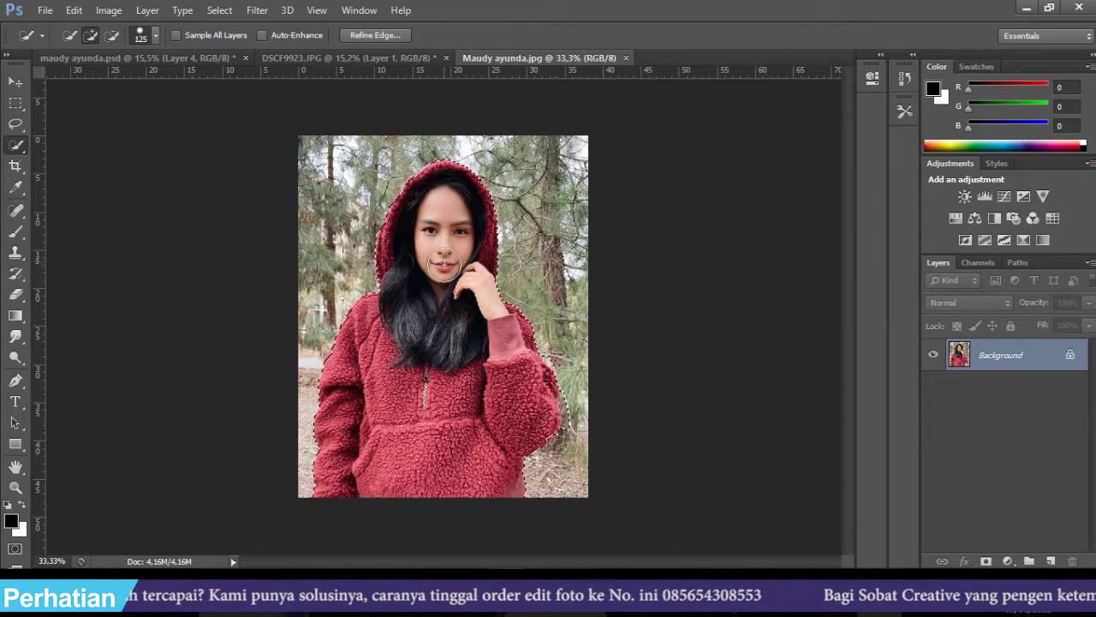
{"action": "scroll", "coordinate": [444, 264], "scroll_direction": "down", "scroll_amount": 1}
{"action": "scroll", "coordinate": [444, 264], "scroll_direction": "down", "scroll_amount": 2}
{"action": "scroll", "coordinate": [444, 264], "scroll_direction": "up", "scroll_amount": 2}
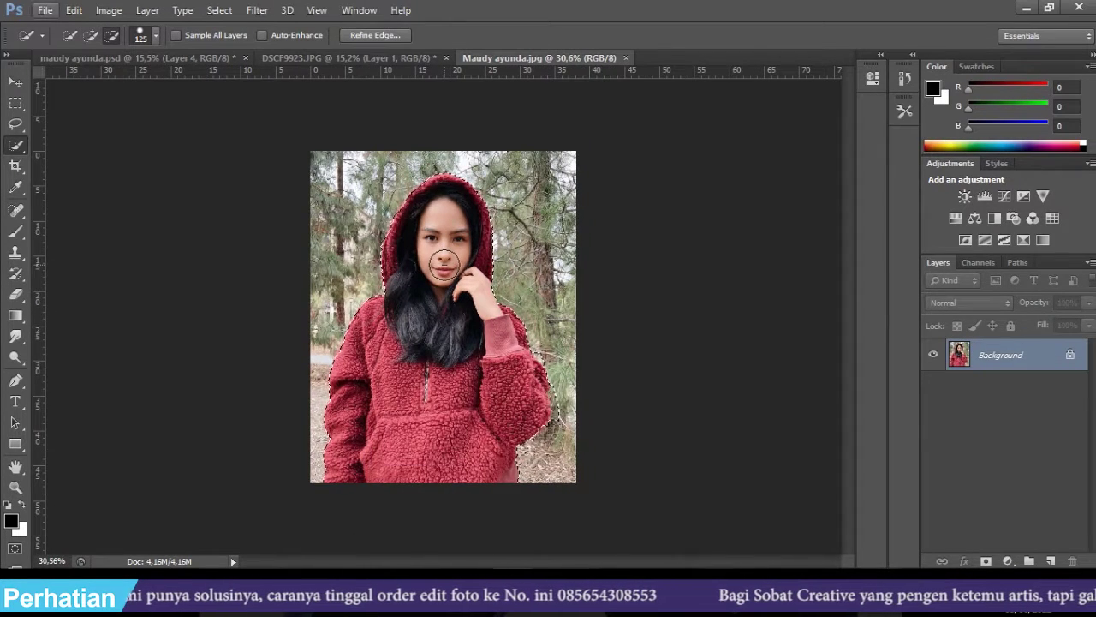
- Move the selected woman into the field area of DSCF9923.JPG and rename her new layer as maudy
{"action": "left_click", "coordinate": [14, 79]}
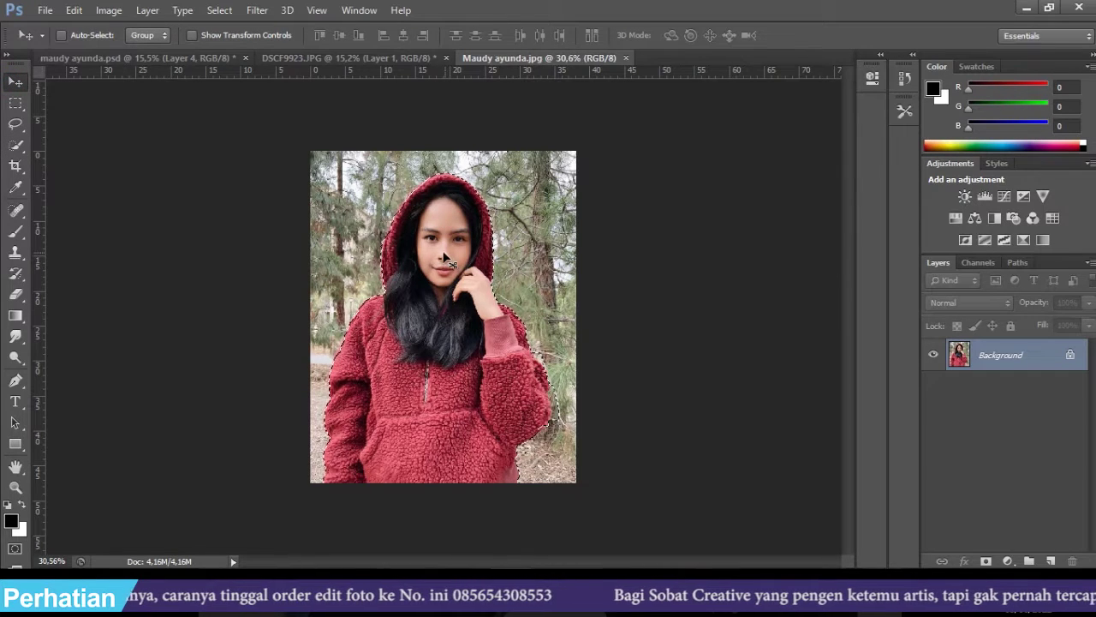
{"action": "left_click_drag", "start_coordinate": [459, 269], "coordinate": [290, 366]}
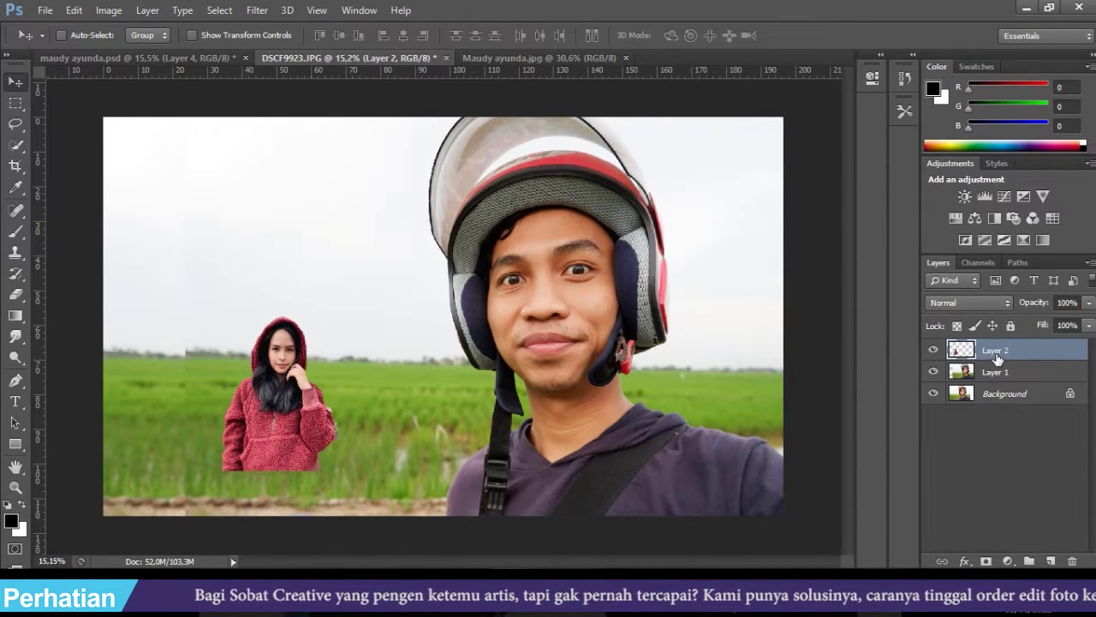
{"action": "double_click", "coordinate": [996, 351]}
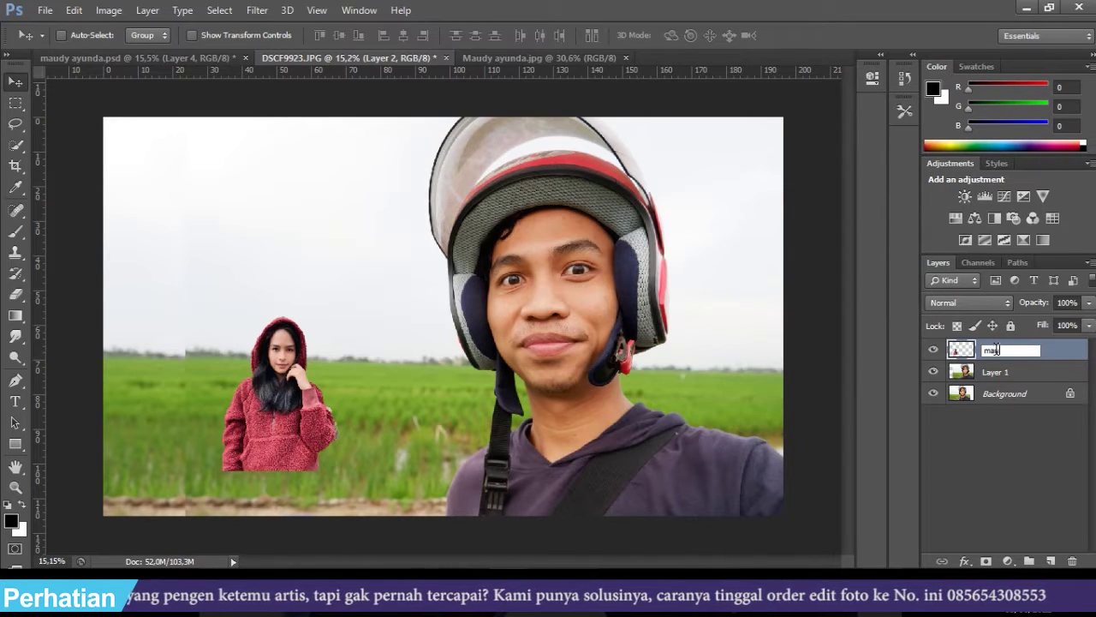
{"action": "key", "text": "Return"}
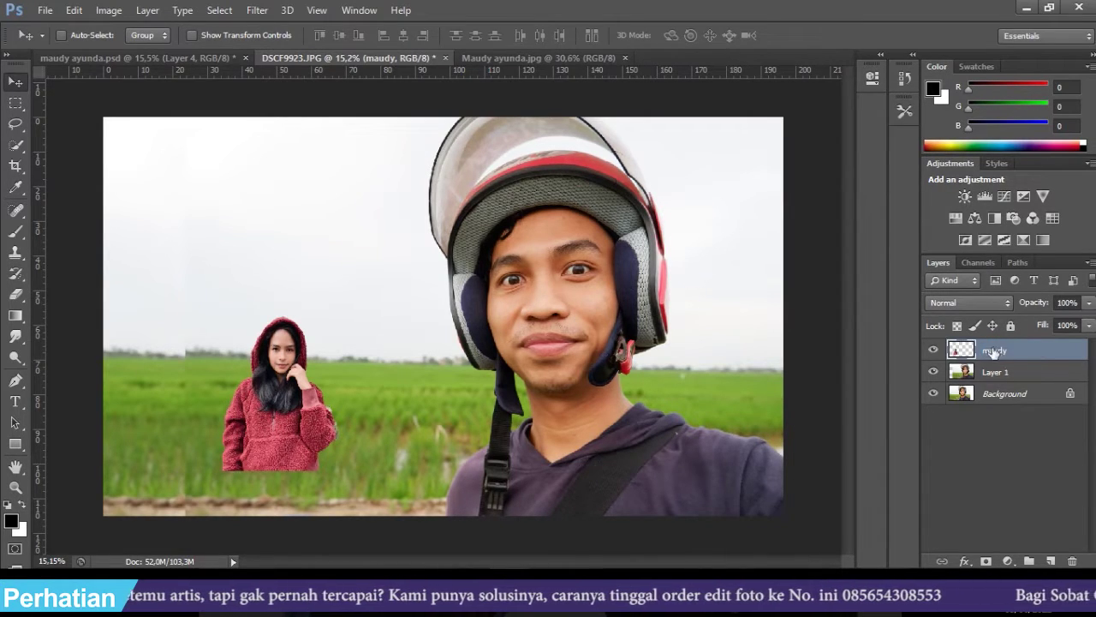
- Rename the duplicated helmet photo layer as saya
{"action": "left_click", "coordinate": [1008, 373]}
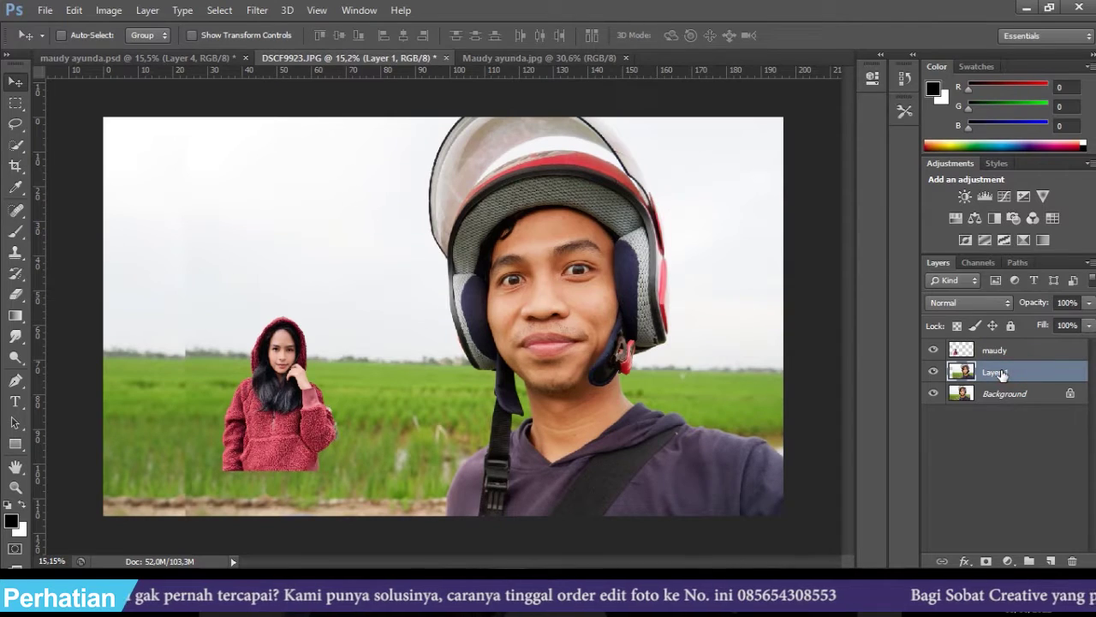
{"action": "double_click", "coordinate": [1000, 373]}
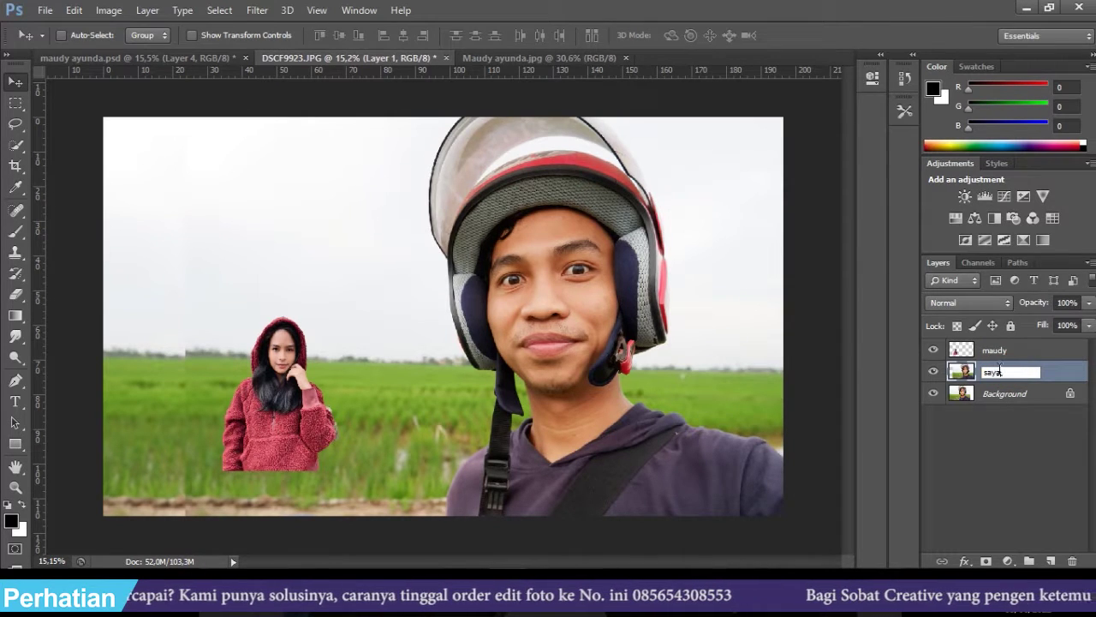
{"action": "key", "text": "Return"}
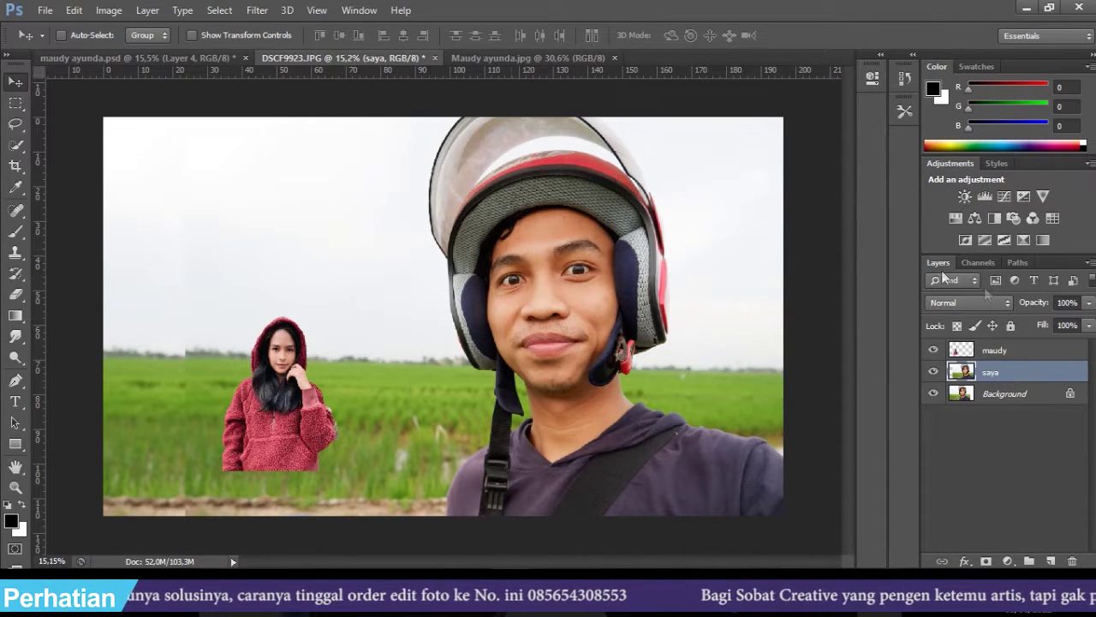
- Free-transform the maudy layer, scaling it proportionally to about 361% and placing the woman to the left of the man
{"action": "left_click", "coordinate": [1021, 351]}
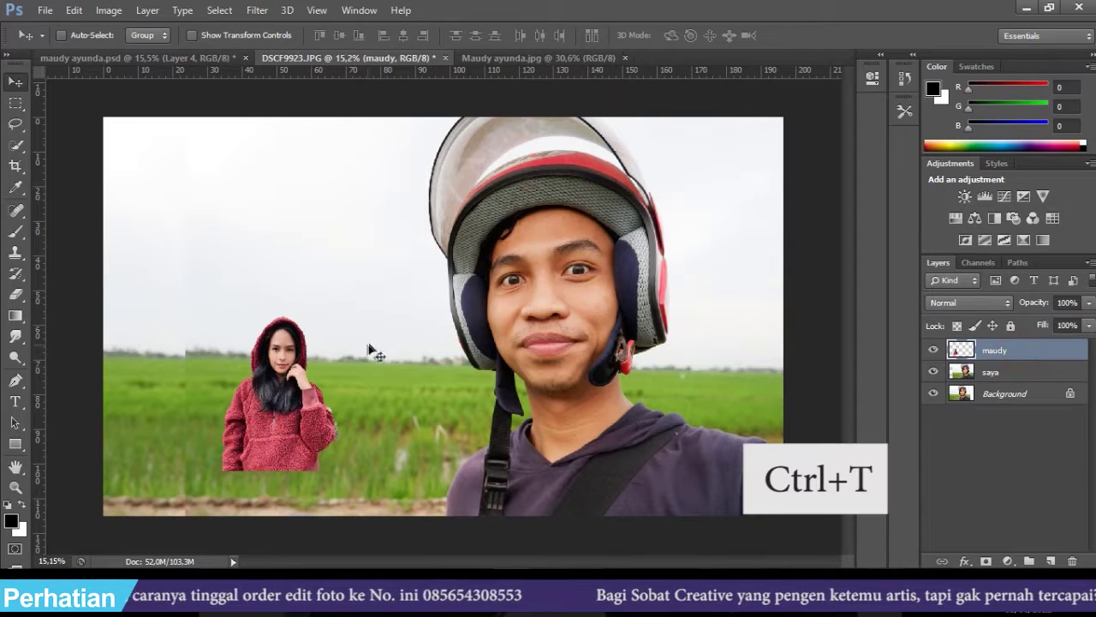
{"action": "key", "text": "ctrl+t"}
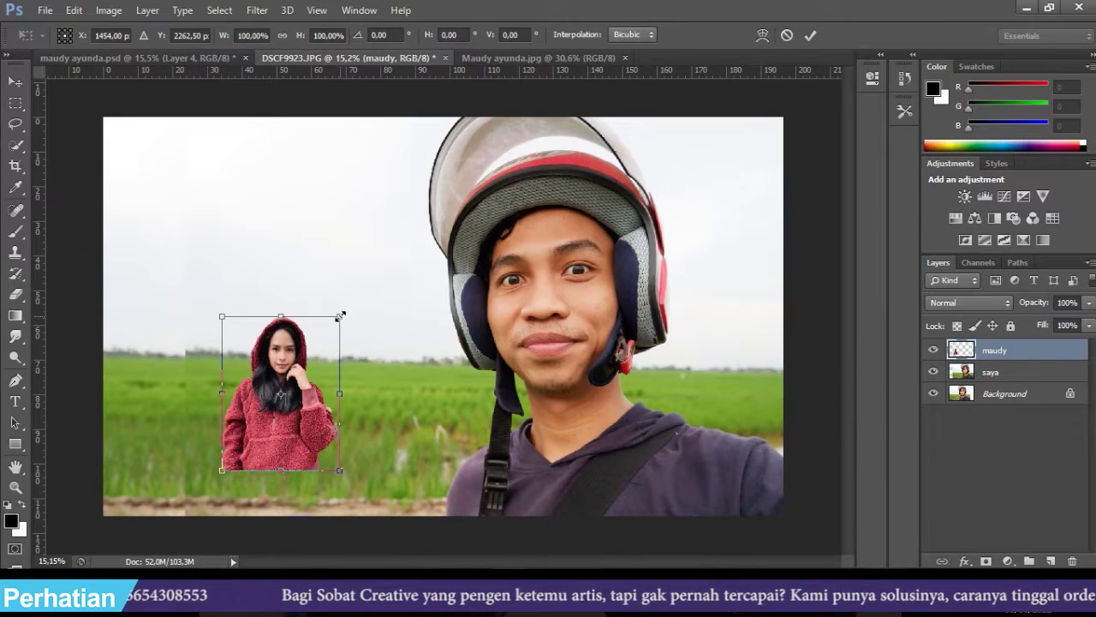
{"action": "key", "text": "shift"}
{"action": "left_click_drag", "start_coordinate": [340, 316], "coordinate": [683, 132]}
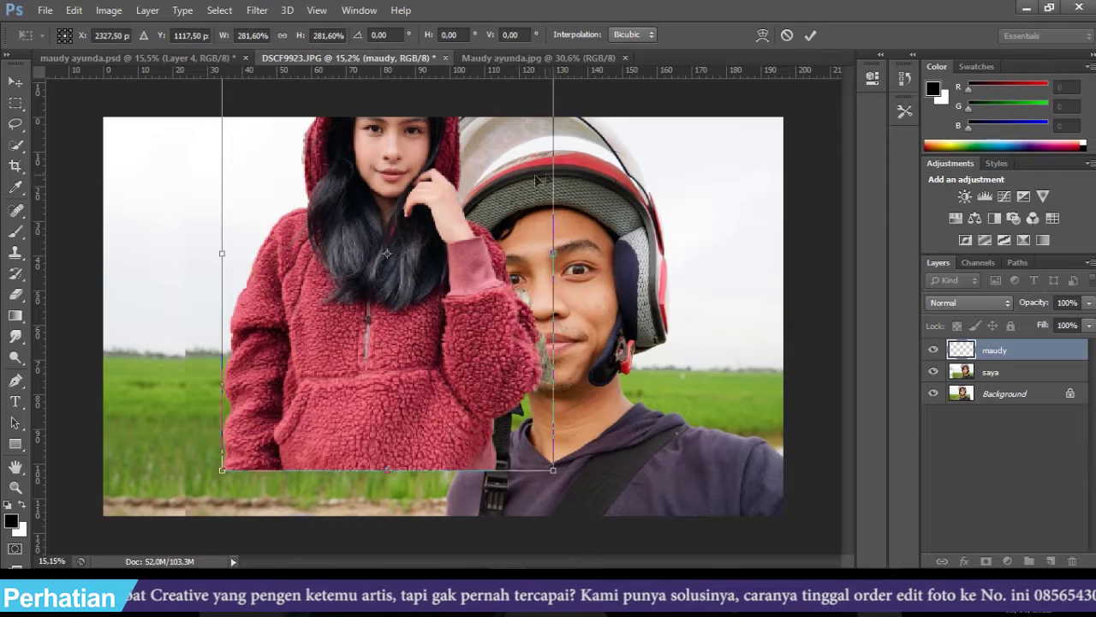
{"action": "left_click_drag", "start_coordinate": [481, 197], "coordinate": [369, 297]}
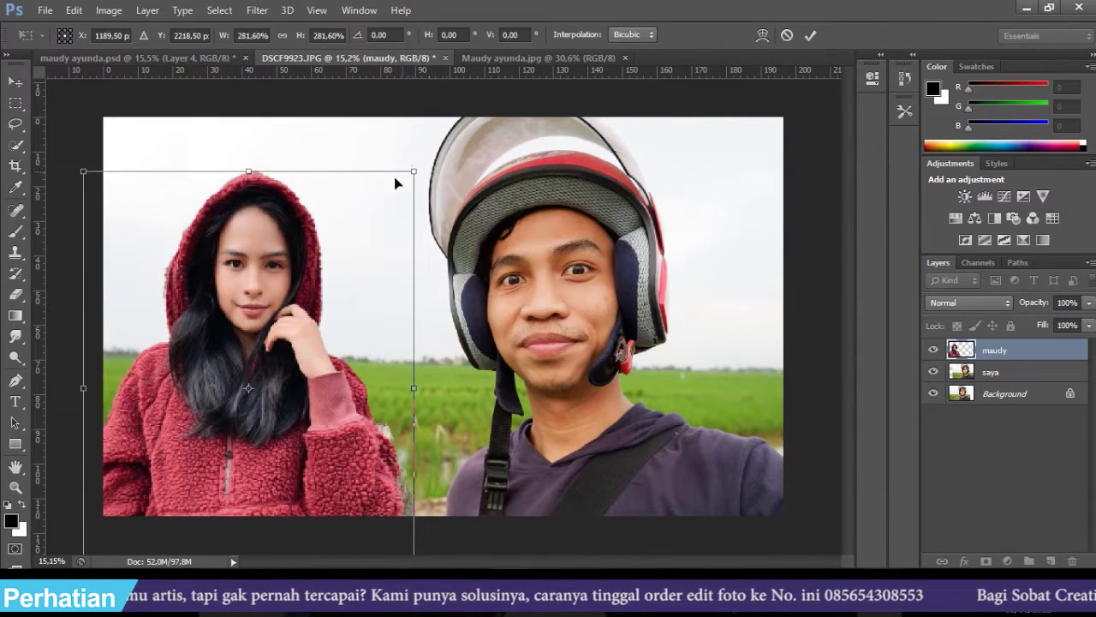
{"action": "left_click_drag", "start_coordinate": [410, 172], "coordinate": [567, 74]}
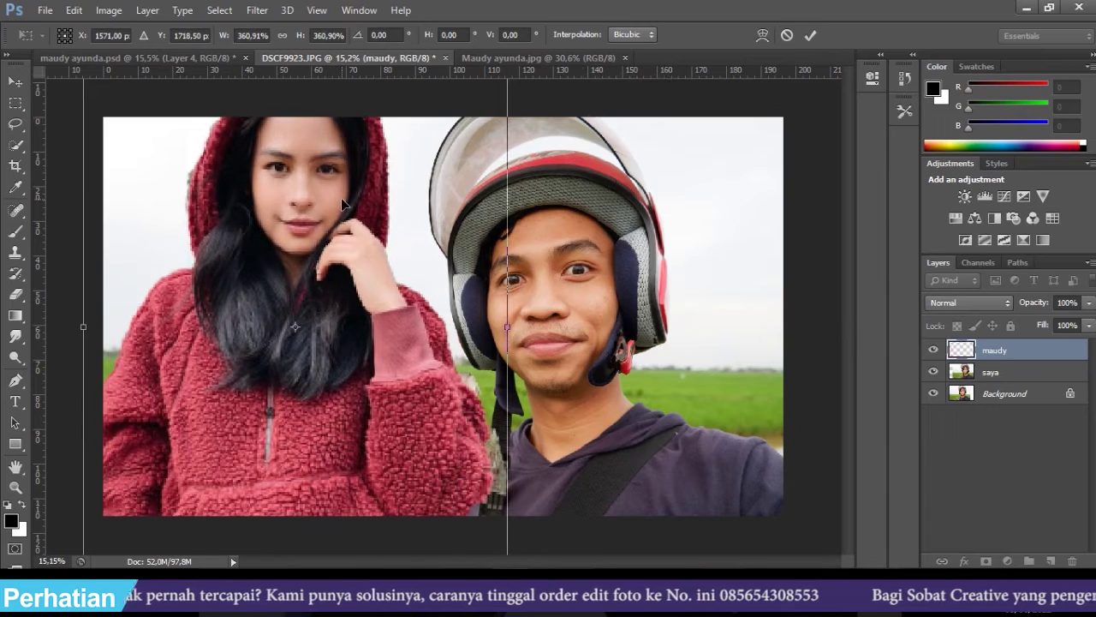
{"action": "left_click_drag", "start_coordinate": [347, 171], "coordinate": [377, 244]}
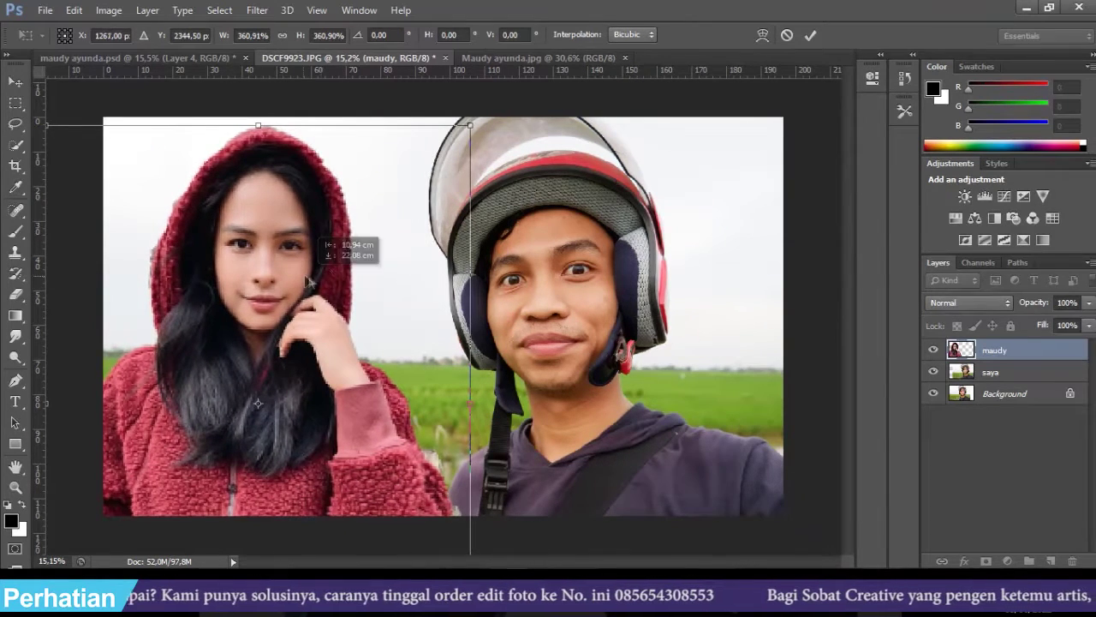
{"action": "left_click_drag", "start_coordinate": [361, 293], "coordinate": [349, 300]}
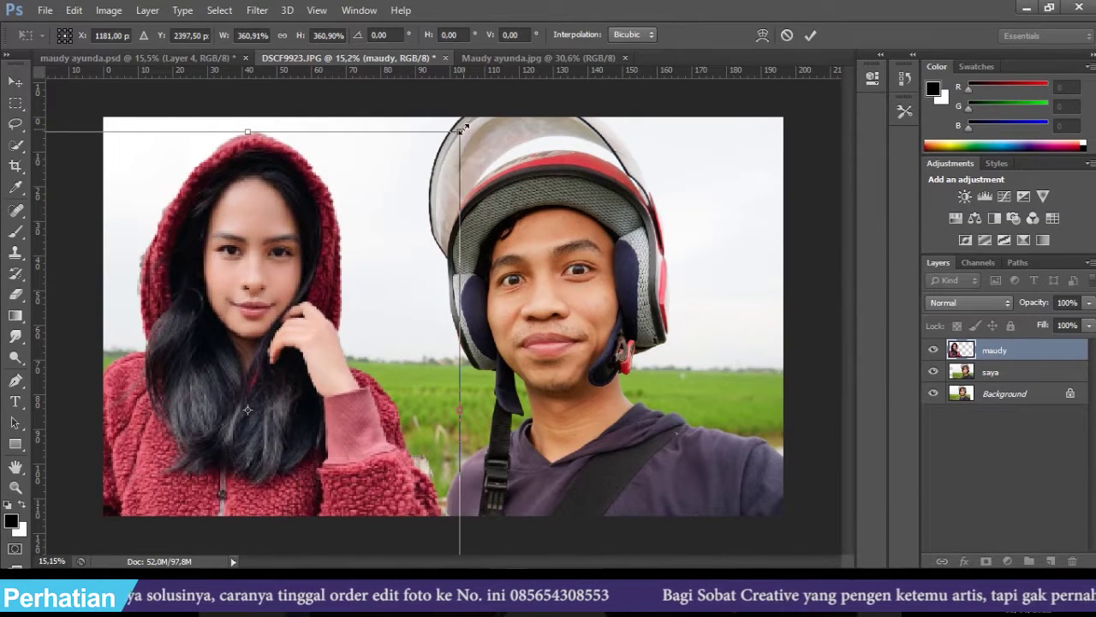
- Enlarge the woman further to about 388%, rotate her about 4.8° clockwise, fine-tune her position and apply the transform
{"action": "left_click_drag", "start_coordinate": [464, 127], "coordinate": [480, 114]}
{"action": "left_click_drag", "start_coordinate": [326, 227], "coordinate": [330, 237]}
{"action": "mouse_move", "coordinate": [511, 116]}
{"action": "left_mouse_down"}
{"action": "mouse_move", "coordinate": [540, 130]}
{"action": "mouse_move", "coordinate": [518, 115]}
{"action": "mouse_move", "coordinate": [548, 120]}
{"action": "mouse_move", "coordinate": [511, 133]}
{"action": "left_mouse_up"}
{"action": "left_click_drag", "start_coordinate": [421, 198], "coordinate": [424, 204]}
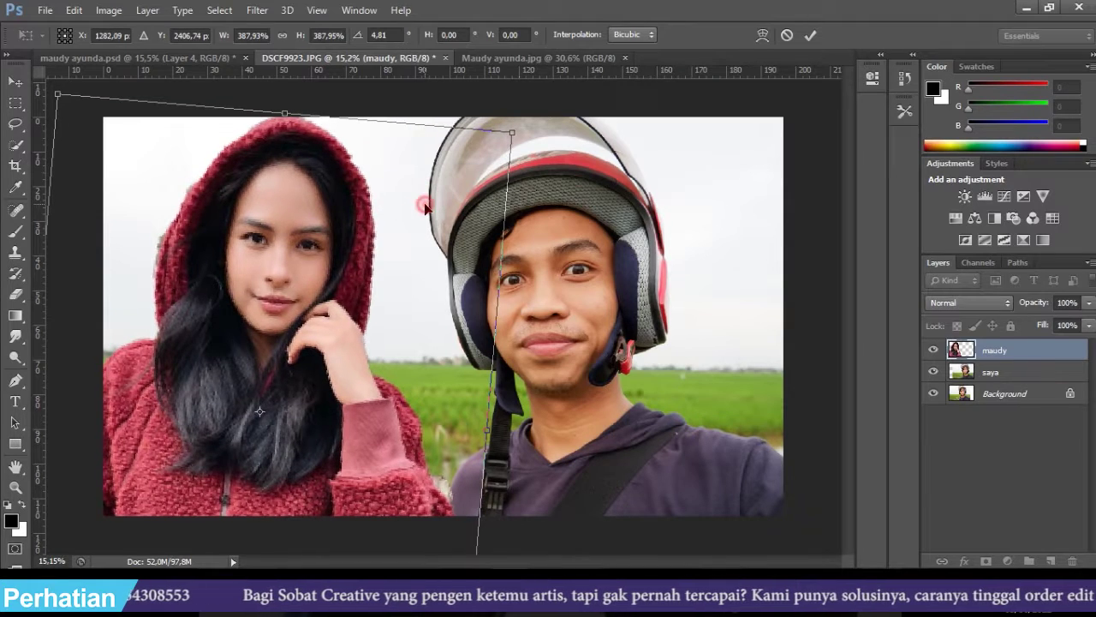
{"action": "key", "text": "Return"}
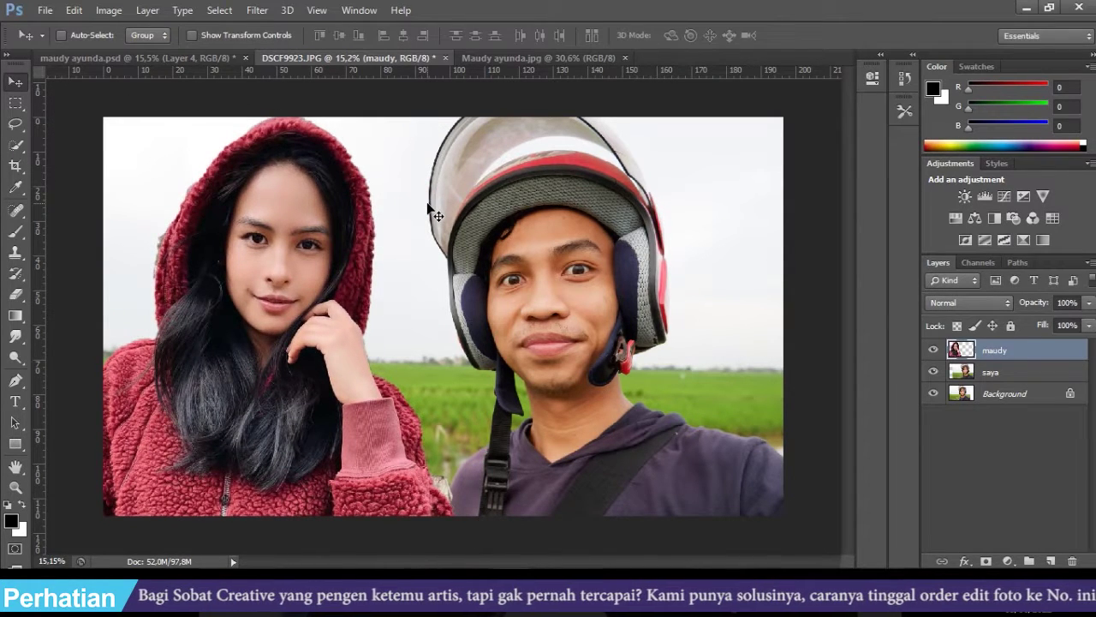
{"action": "scroll", "coordinate": [149, 247], "scroll_direction": "up", "scroll_amount": 3}
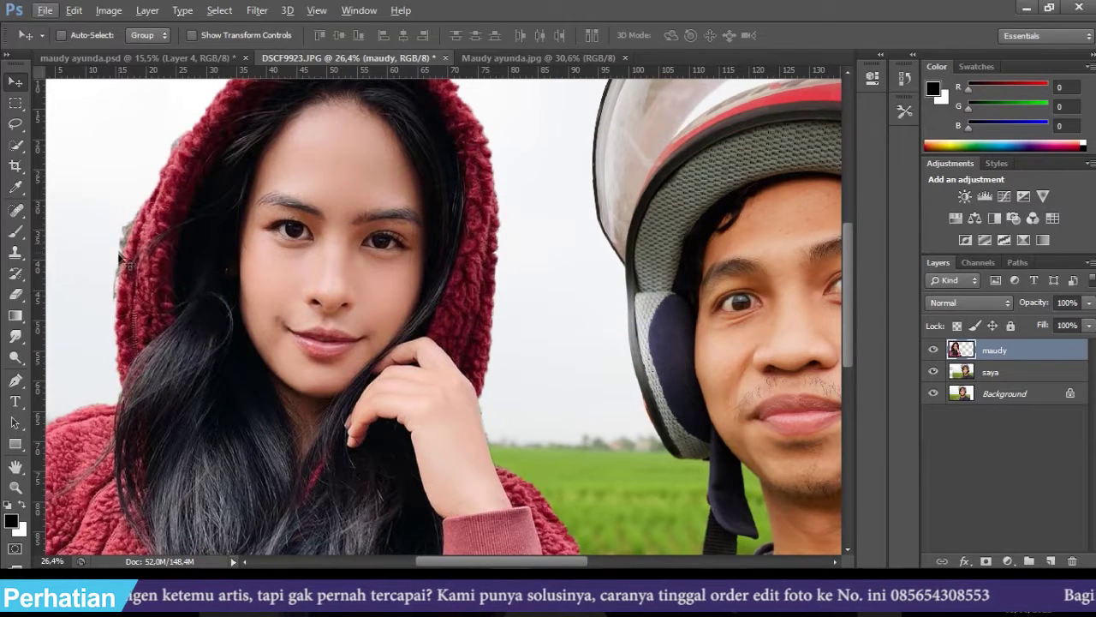
{"action": "scroll", "coordinate": [130, 263], "scroll_direction": "down", "scroll_amount": 2}
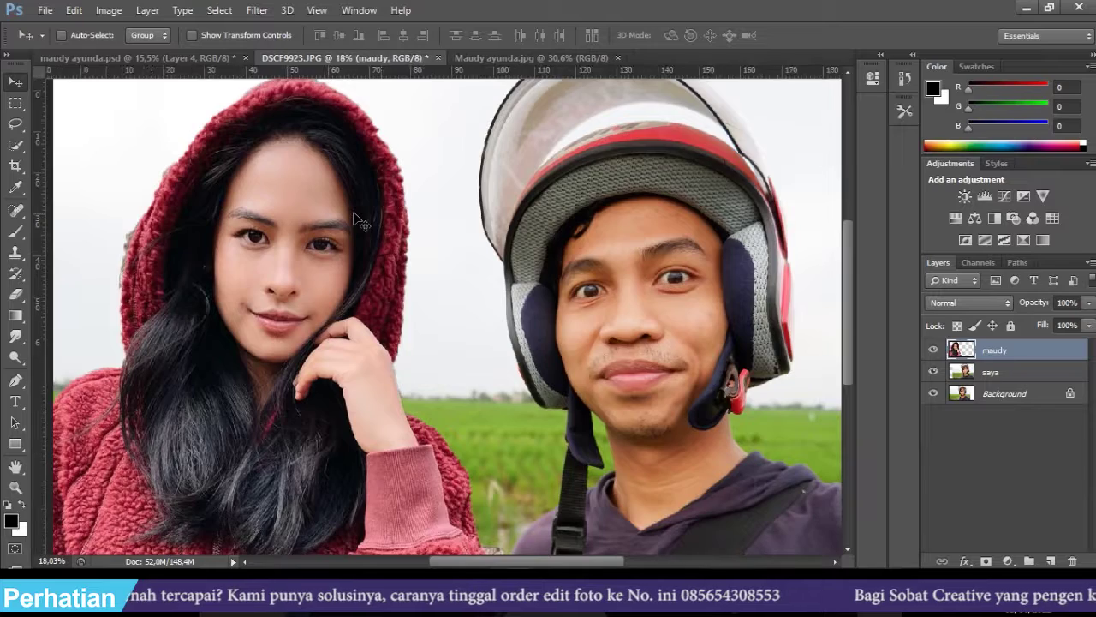
{"action": "scroll", "coordinate": [353, 220], "scroll_direction": "down", "scroll_amount": 1}
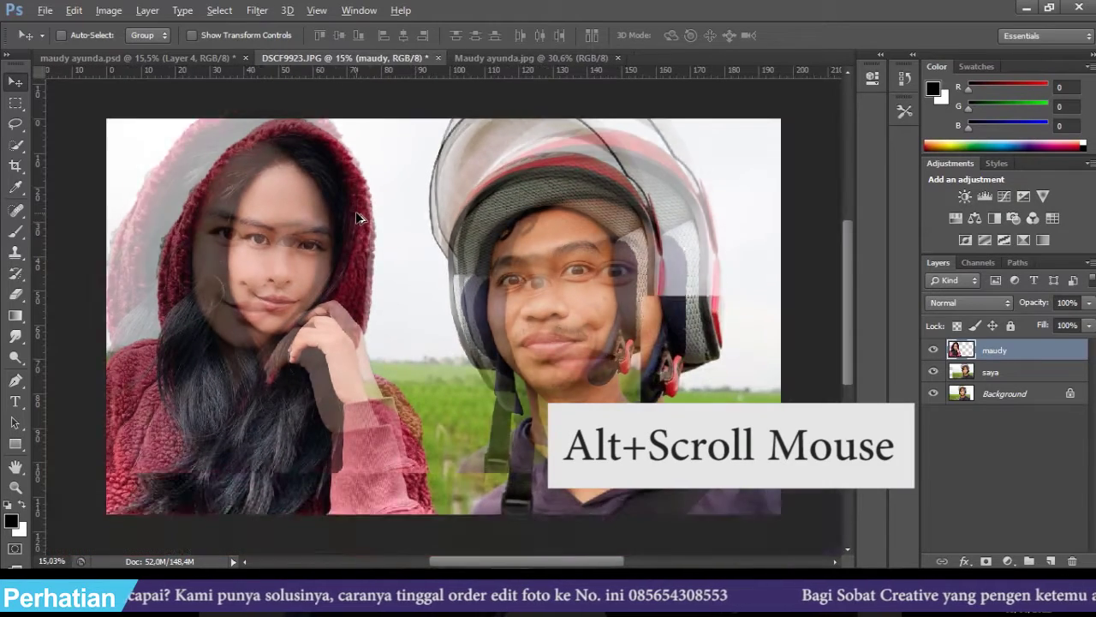
- Set up the Eraser for the maudy layer with a 50-pixel brush at 100% opacity and 100% flow
{"action": "scroll", "coordinate": [359, 220], "scroll_direction": "up", "scroll_amount": 1}
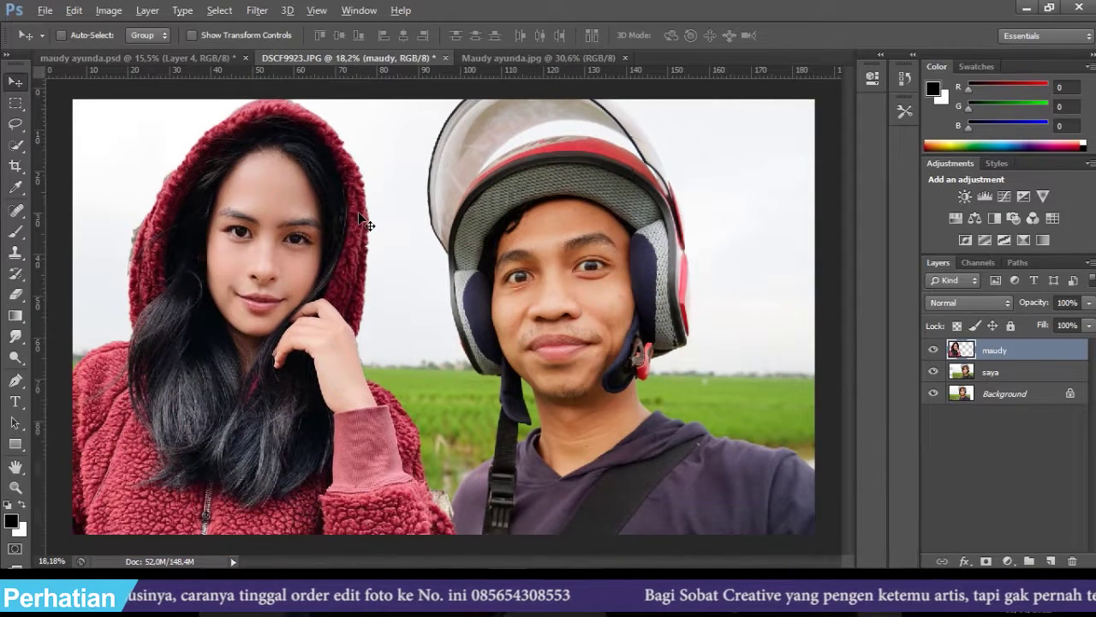
{"action": "scroll", "coordinate": [366, 224], "scroll_direction": "up", "scroll_amount": 1}
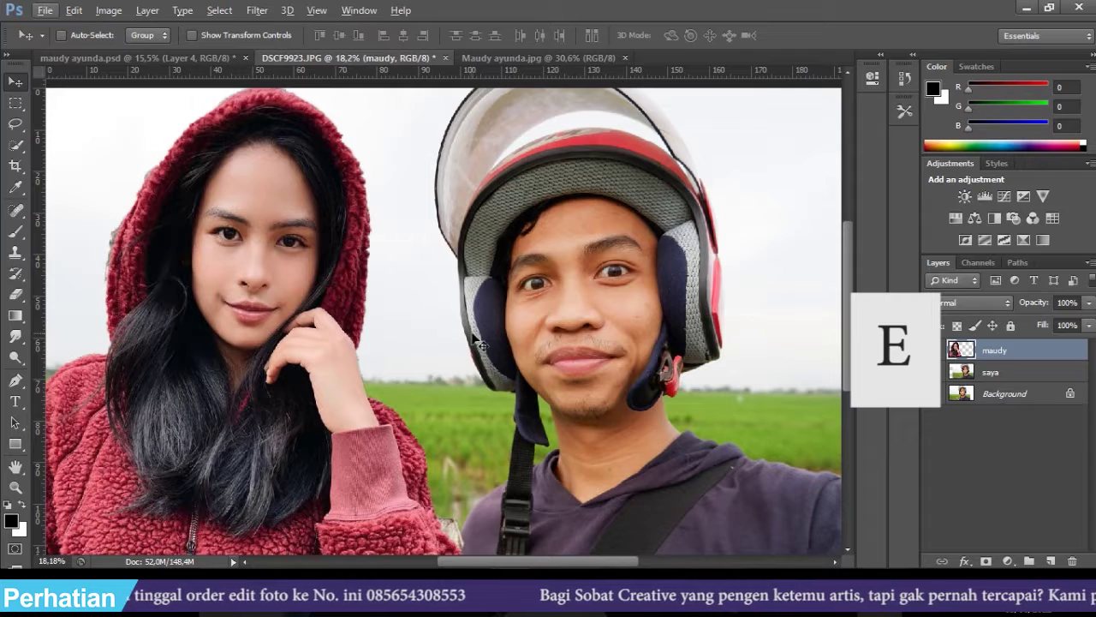
{"action": "key", "text": "e"}
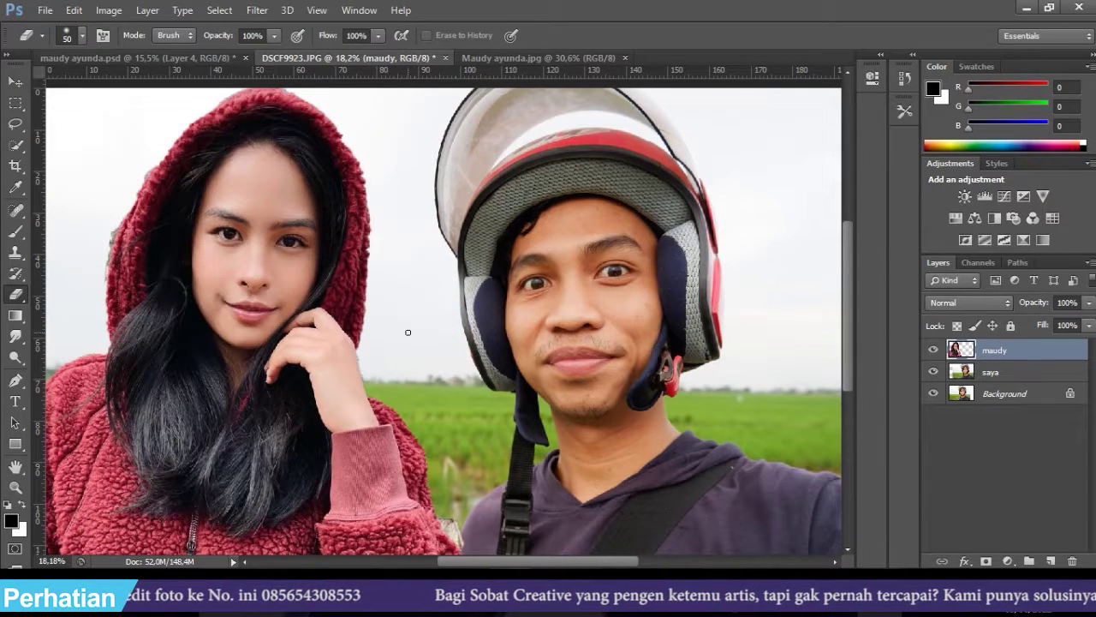
{"action": "right_click", "coordinate": [431, 329]}
{"action": "left_click_drag", "start_coordinate": [505, 402], "coordinate": [467, 406]}
{"action": "left_click", "coordinate": [401, 210]}
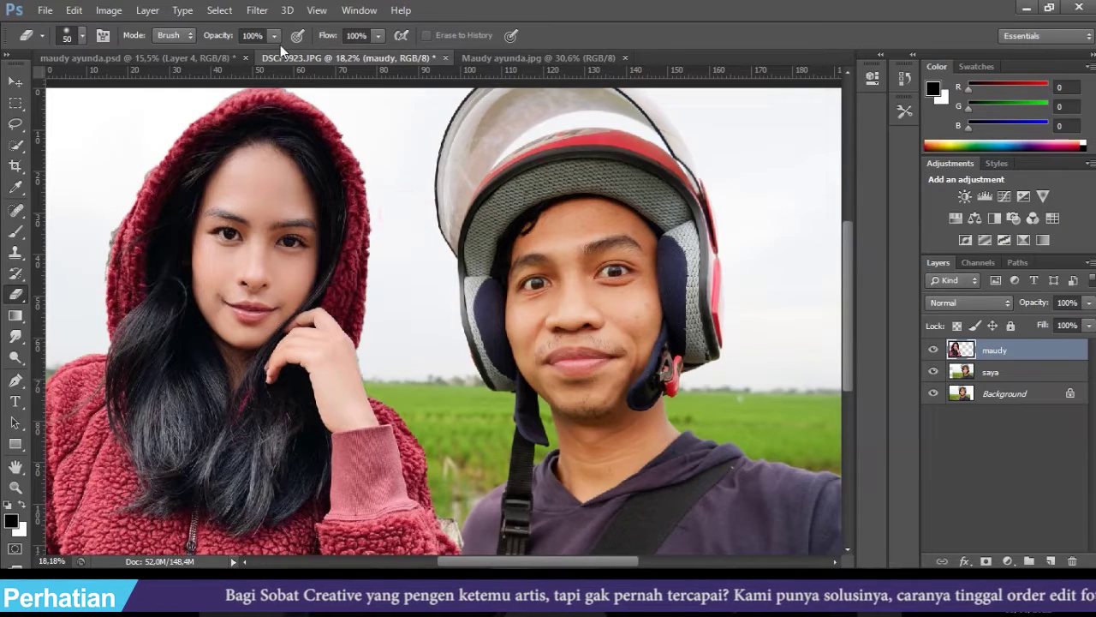
{"action": "left_click", "coordinate": [383, 36]}
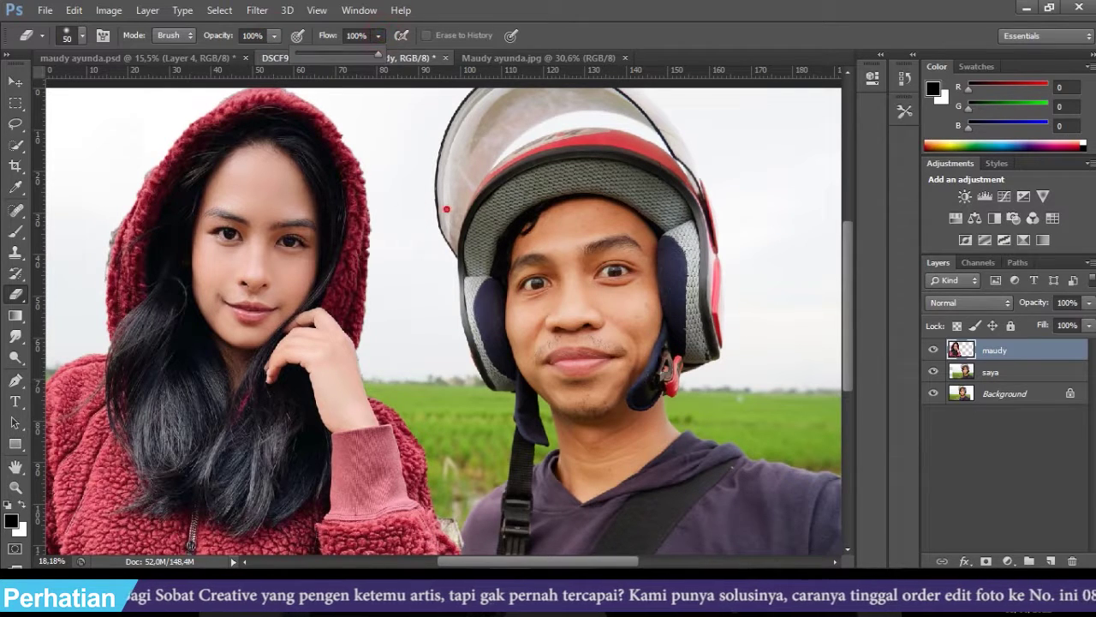
- Erase the grey background fringe left along the outer edge of the woman's red hood on the maudy layer
{"action": "scroll", "coordinate": [92, 229], "scroll_direction": "up", "scroll_amount": 5}
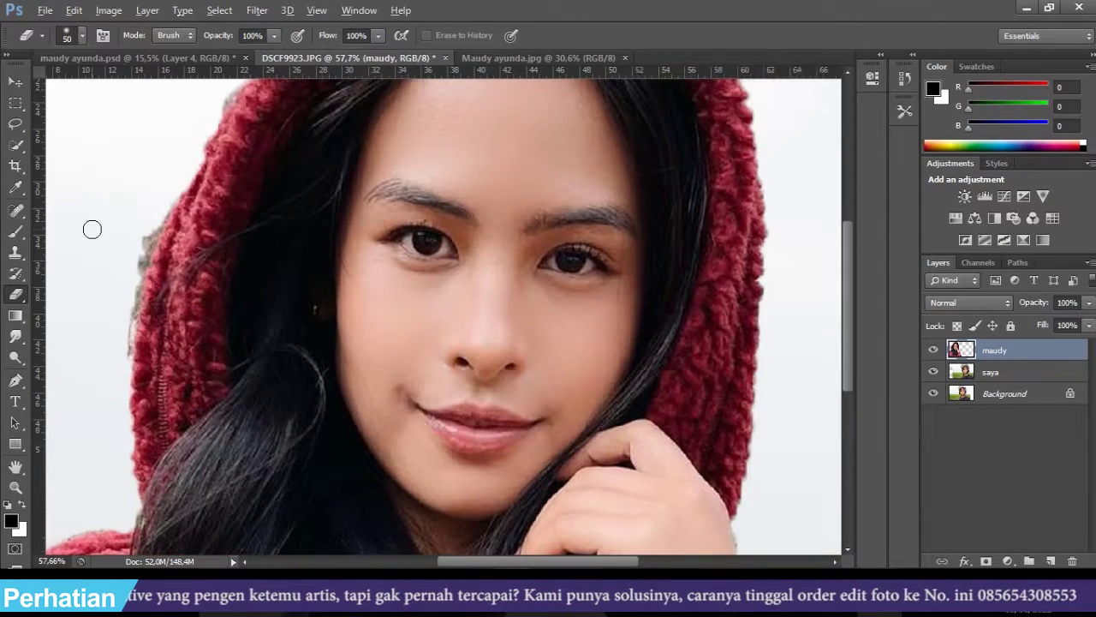
{"action": "scroll", "coordinate": [95, 228], "scroll_direction": "up", "scroll_amount": 2}
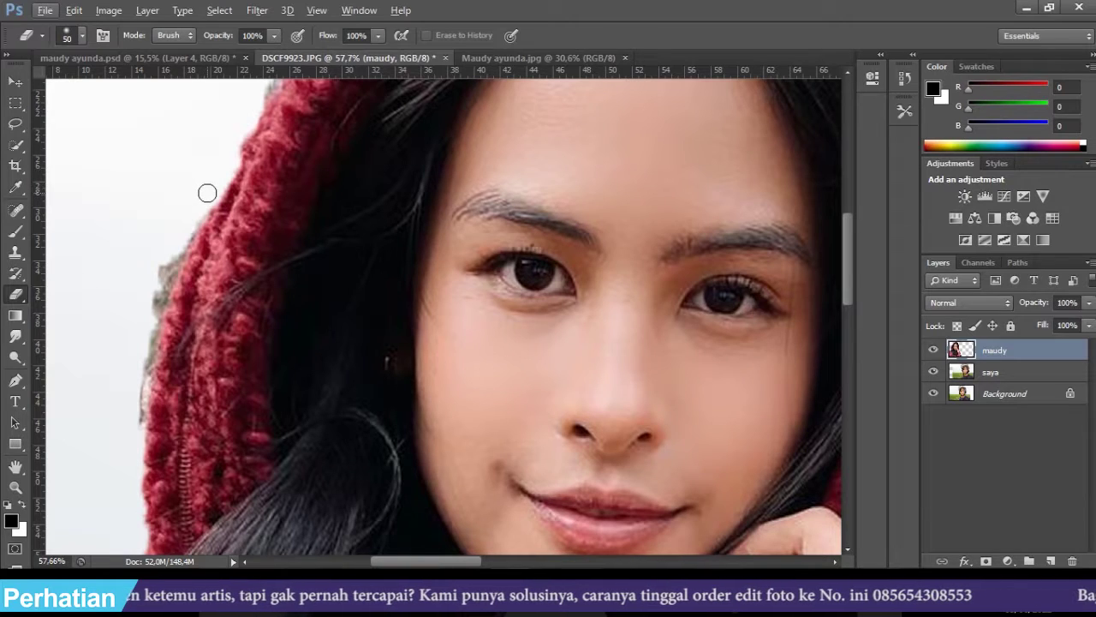
{"action": "left_click_drag", "start_coordinate": [207, 193], "coordinate": [171, 252]}
{"action": "mouse_move", "coordinate": [211, 188]}
{"action": "left_mouse_down"}
{"action": "mouse_move", "coordinate": [160, 287]}
{"action": "mouse_move", "coordinate": [132, 392]}
{"action": "mouse_move", "coordinate": [179, 233]}
{"action": "mouse_move", "coordinate": [126, 483]}
{"action": "left_mouse_up"}
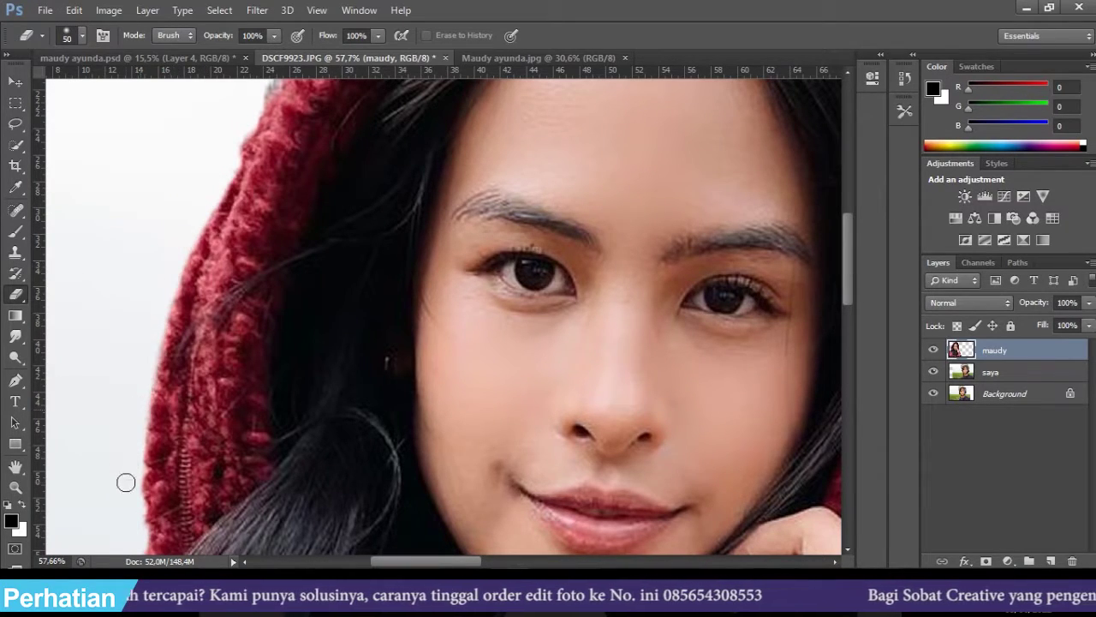
{"action": "left_click_drag", "start_coordinate": [164, 193], "coordinate": [198, 321]}
{"action": "key", "text": "v"}
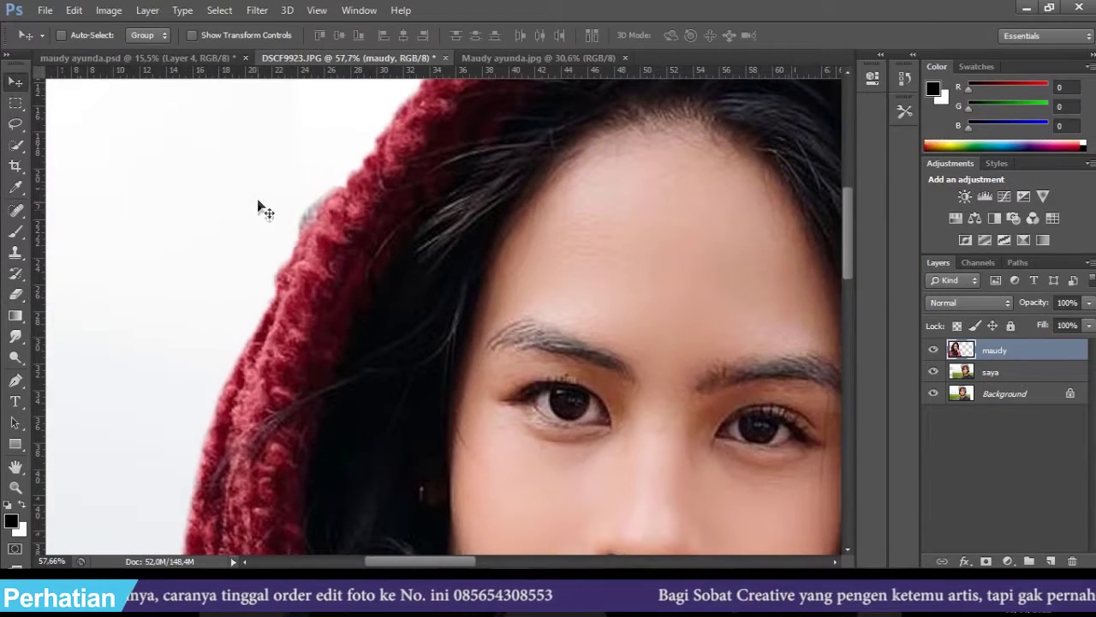
{"action": "mouse_move", "coordinate": [259, 210]}
{"action": "left_mouse_down"}
{"action": "mouse_move", "coordinate": [230, 260]}
{"action": "mouse_move", "coordinate": [269, 208]}
{"action": "left_mouse_up"}
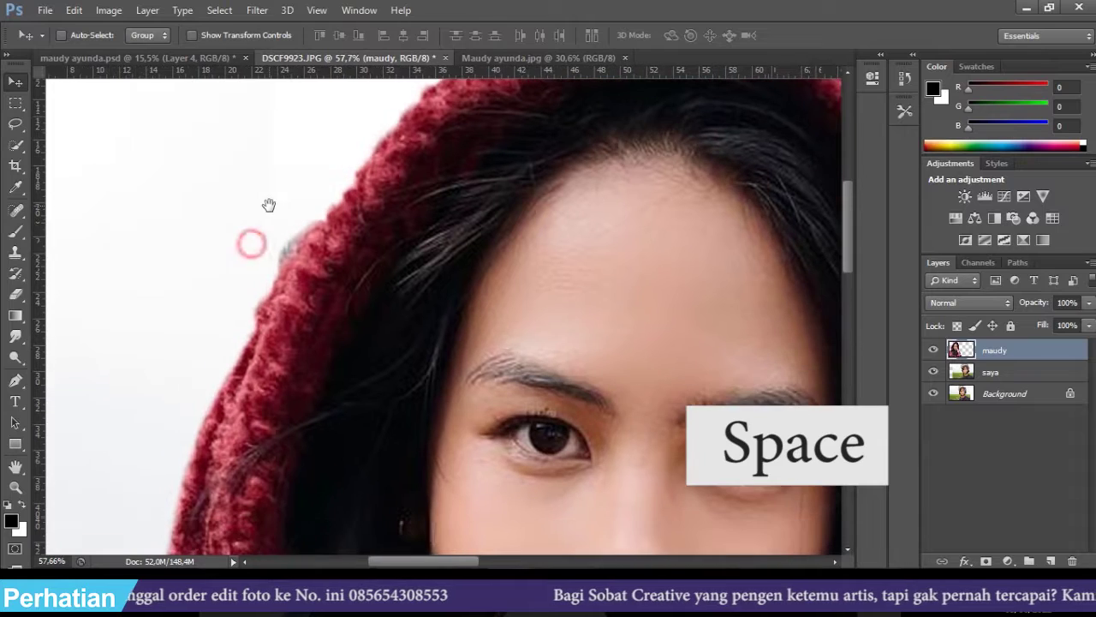
{"action": "scroll", "coordinate": [299, 228], "scroll_direction": "down", "scroll_amount": 5}
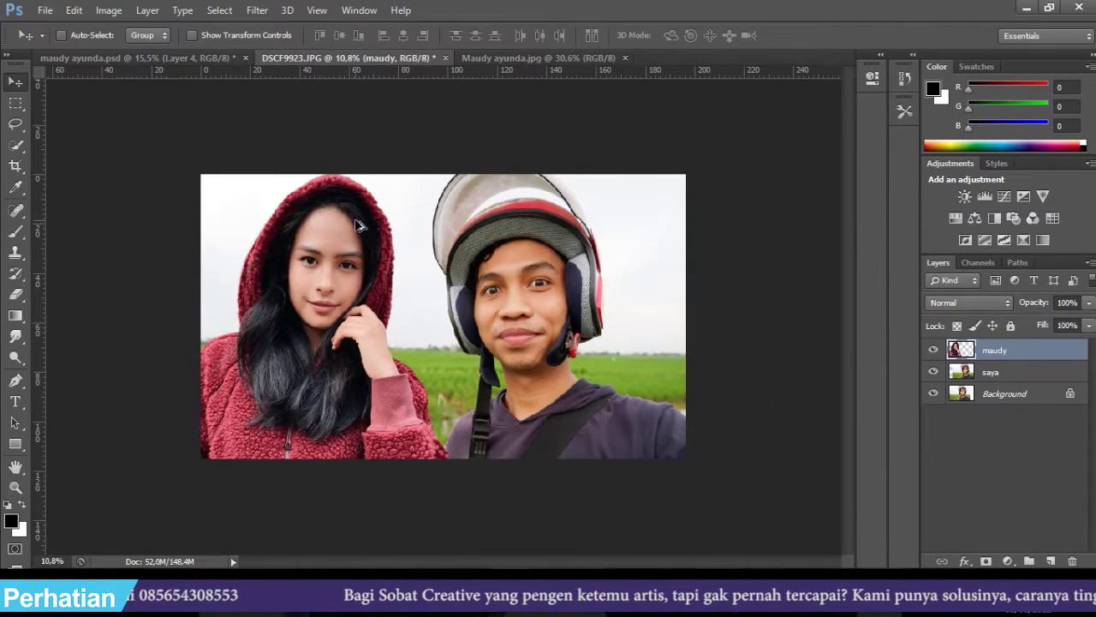
{"action": "scroll", "coordinate": [359, 221], "scroll_direction": "up", "scroll_amount": 1}
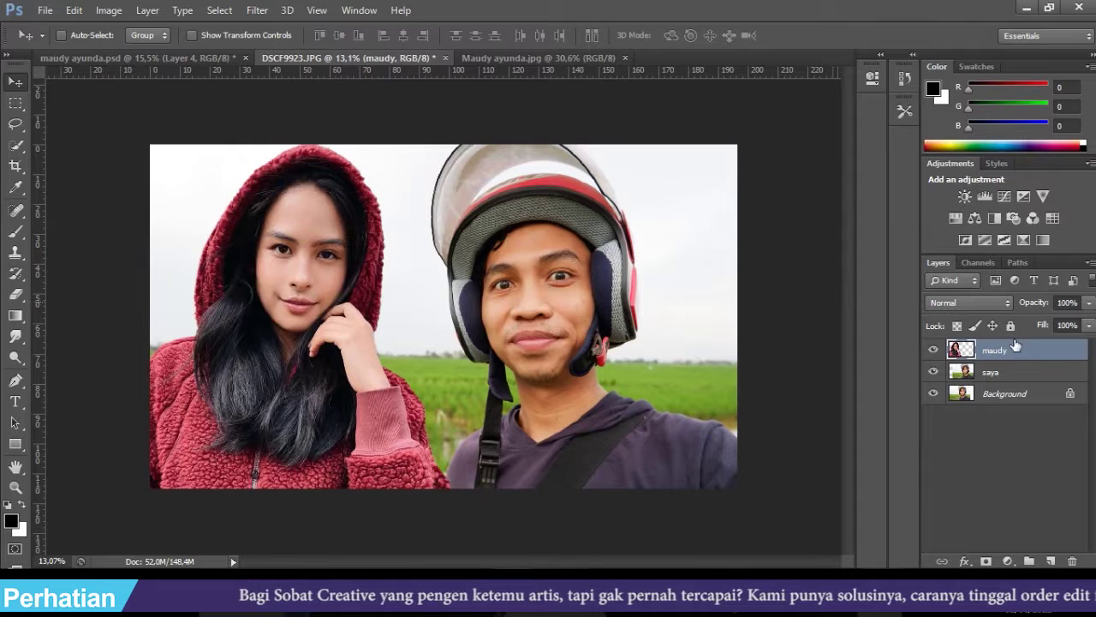
- Make saya the active layer and hide the maudy layer
{"action": "left_click", "coordinate": [1002, 373]}
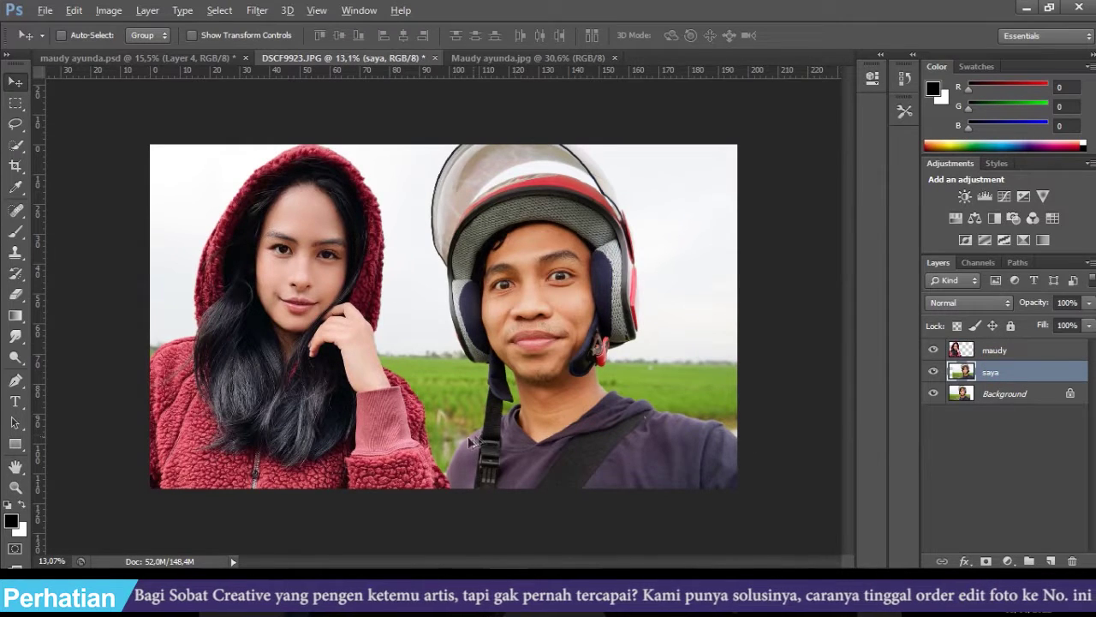
{"action": "scroll", "coordinate": [468, 442], "scroll_direction": "up", "scroll_amount": 2}
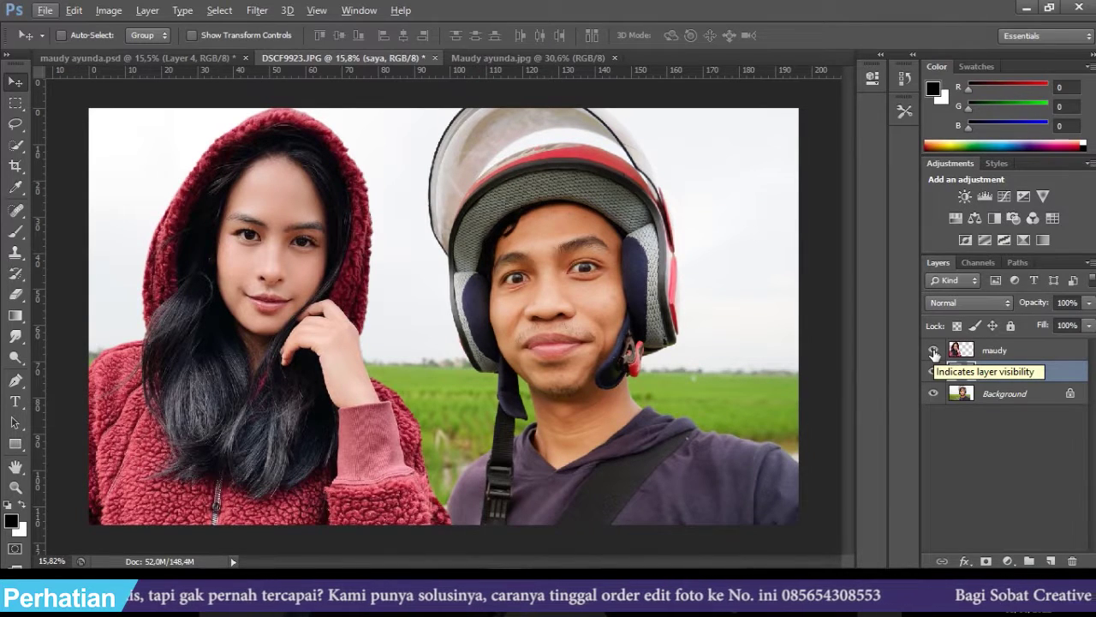
{"action": "left_click", "coordinate": [933, 351]}
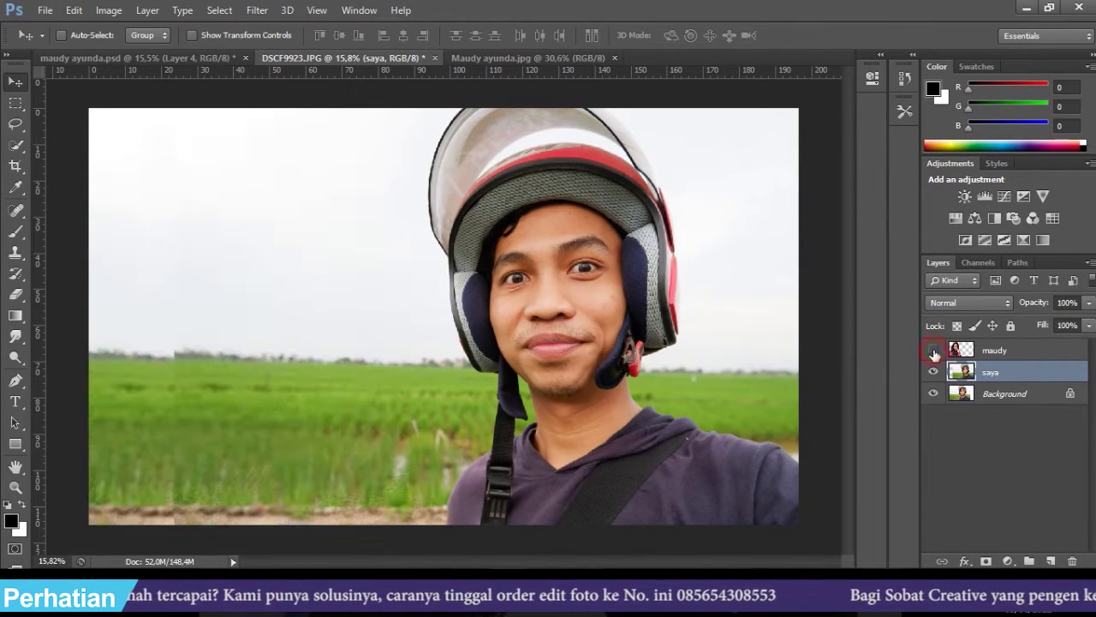
{"action": "left_click", "coordinate": [934, 350]}
{"action": "left_click", "coordinate": [933, 350]}
{"action": "left_click", "coordinate": [933, 350]}
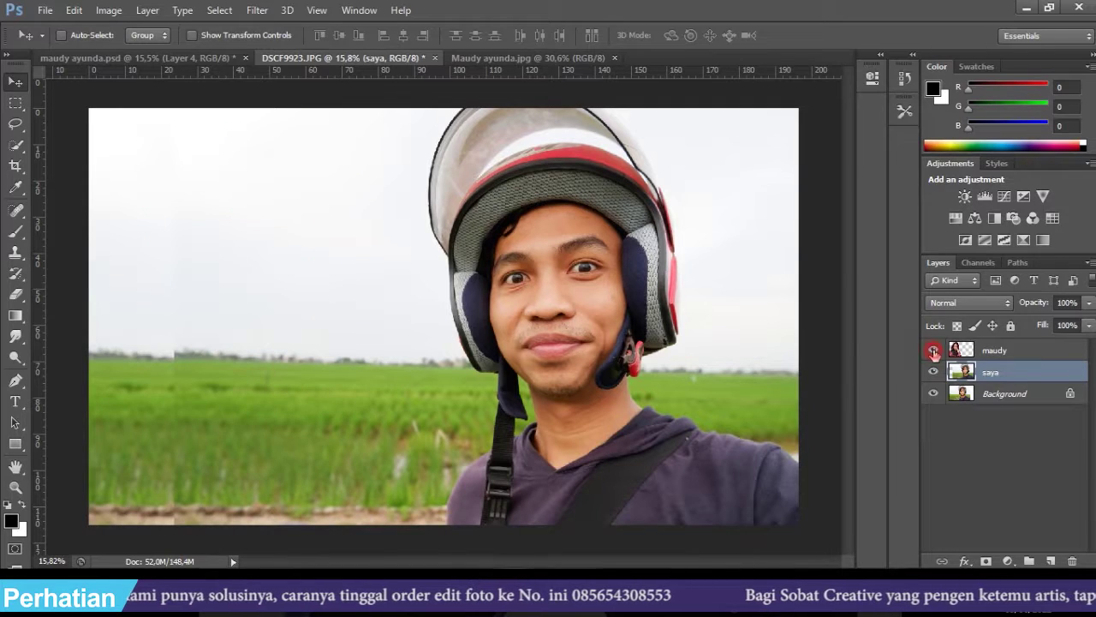
{"action": "left_click", "coordinate": [934, 350]}
- Quick-select the man's shoulder area around the strap buckle at the photo's lower edge and copy it to a new layer
{"action": "scroll", "coordinate": [476, 514], "scroll_direction": "up", "scroll_amount": 3}
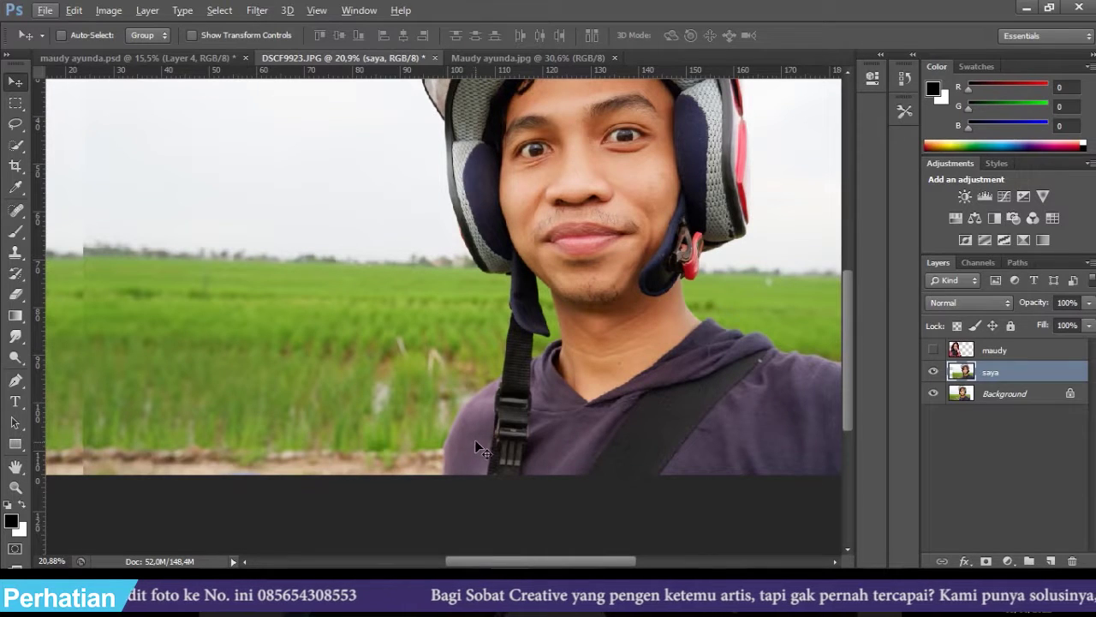
{"action": "scroll", "coordinate": [478, 437], "scroll_direction": "up", "scroll_amount": 1}
{"action": "key", "text": "w"}
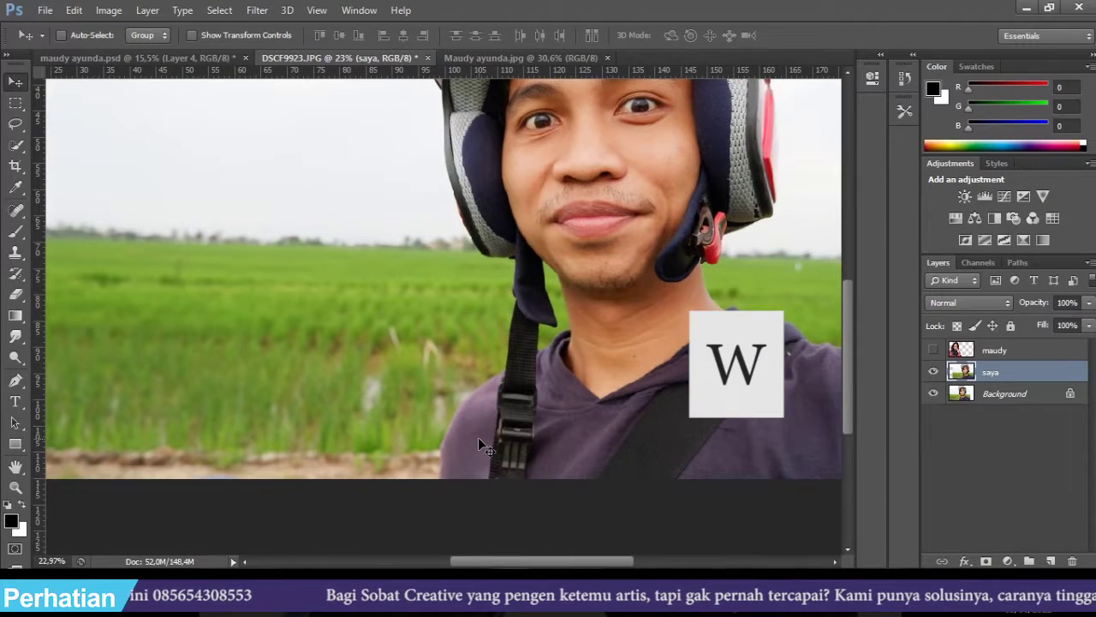
{"action": "mouse_move", "coordinate": [486, 432]}
{"action": "left_mouse_down"}
{"action": "mouse_move", "coordinate": [496, 405]}
{"action": "mouse_move", "coordinate": [473, 494]}
{"action": "mouse_move", "coordinate": [500, 457]}
{"action": "mouse_move", "coordinate": [522, 487]}
{"action": "mouse_move", "coordinate": [516, 406]}
{"action": "mouse_move", "coordinate": [523, 444]}
{"action": "left_mouse_up"}
{"action": "key", "text": "ctrl+j"}
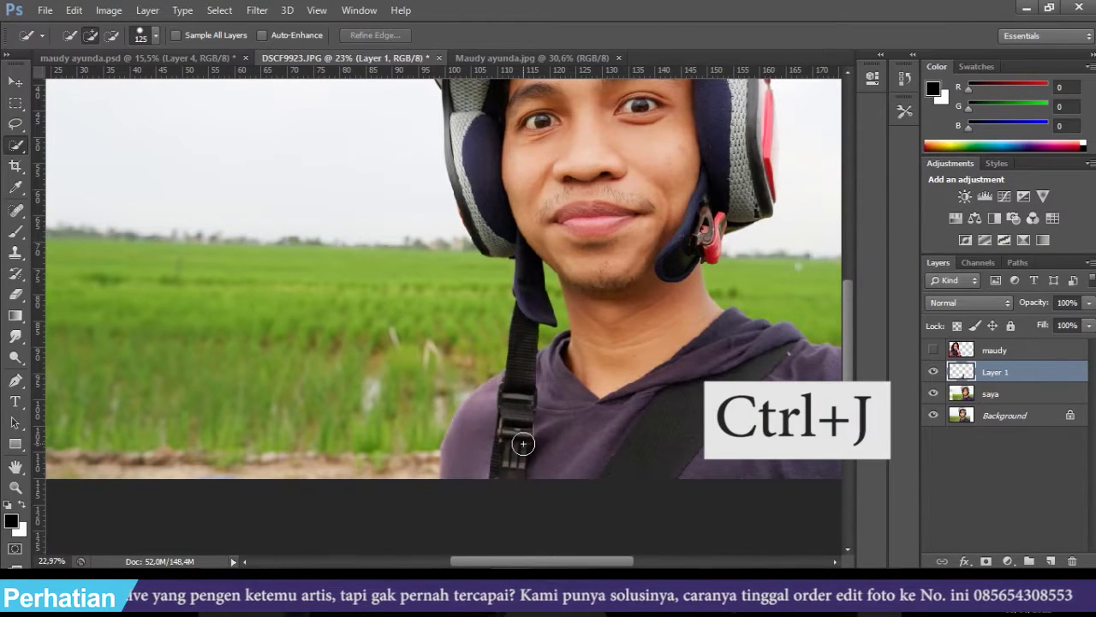
{"action": "left_click", "coordinate": [15, 81]}
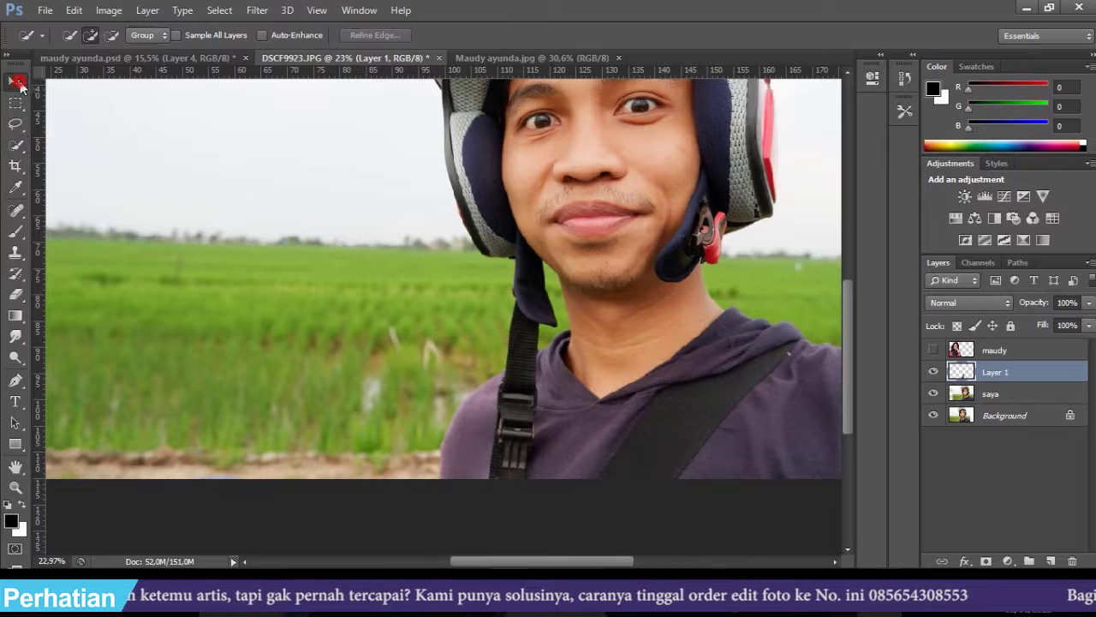
- Rename the copied shoulder layer as bagian saya and place it above the maudy layer
{"action": "double_click", "coordinate": [996, 372]}
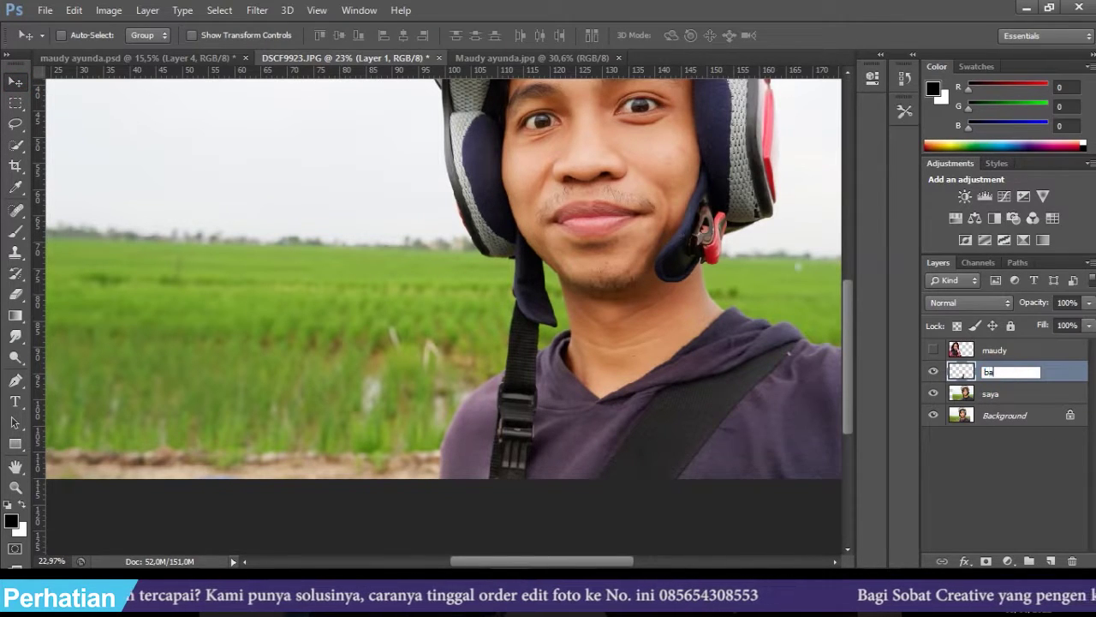
{"action": "key", "text": "Return"}
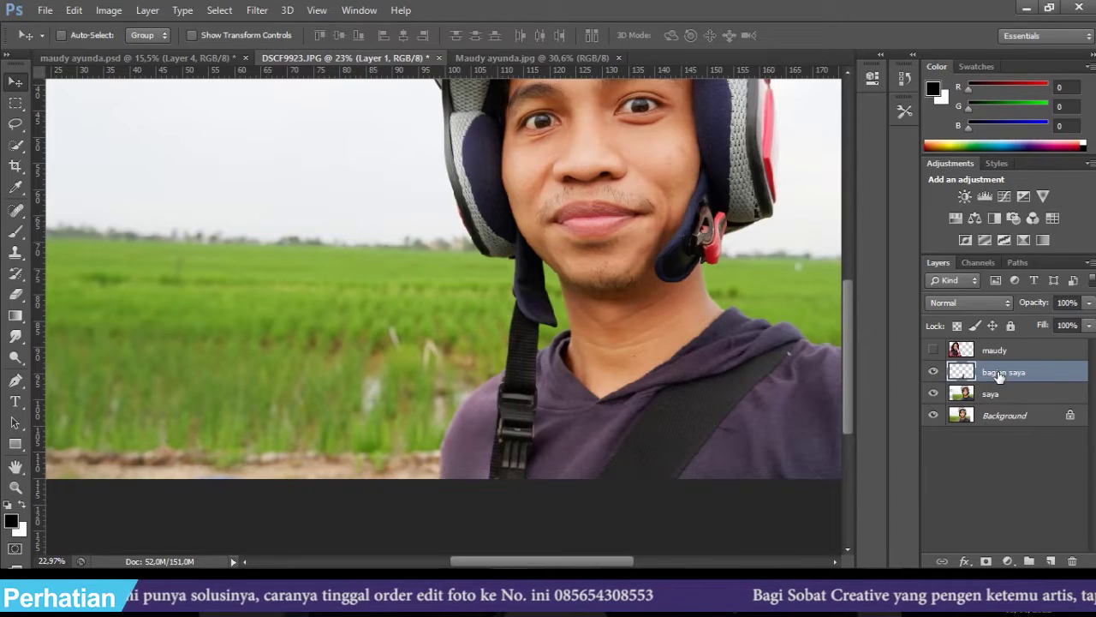
{"action": "left_click_drag", "start_coordinate": [1001, 377], "coordinate": [1000, 344]}
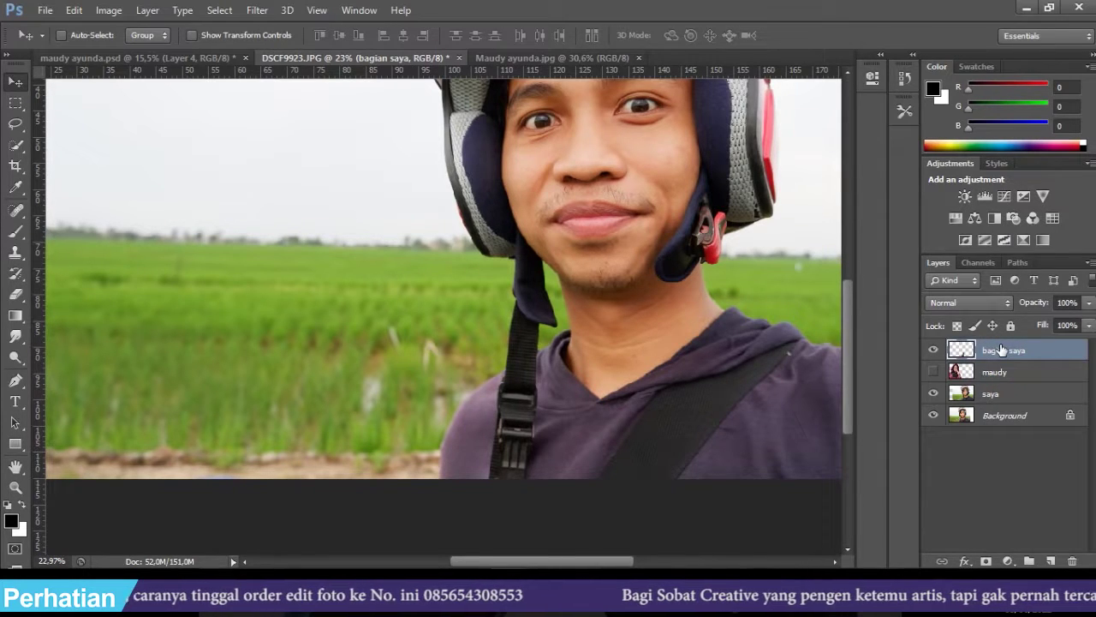
- Show the maudy layer again and toggle the bagian saya layer off and on to check the overlap at the shoulder
{"action": "left_click", "coordinate": [934, 374]}
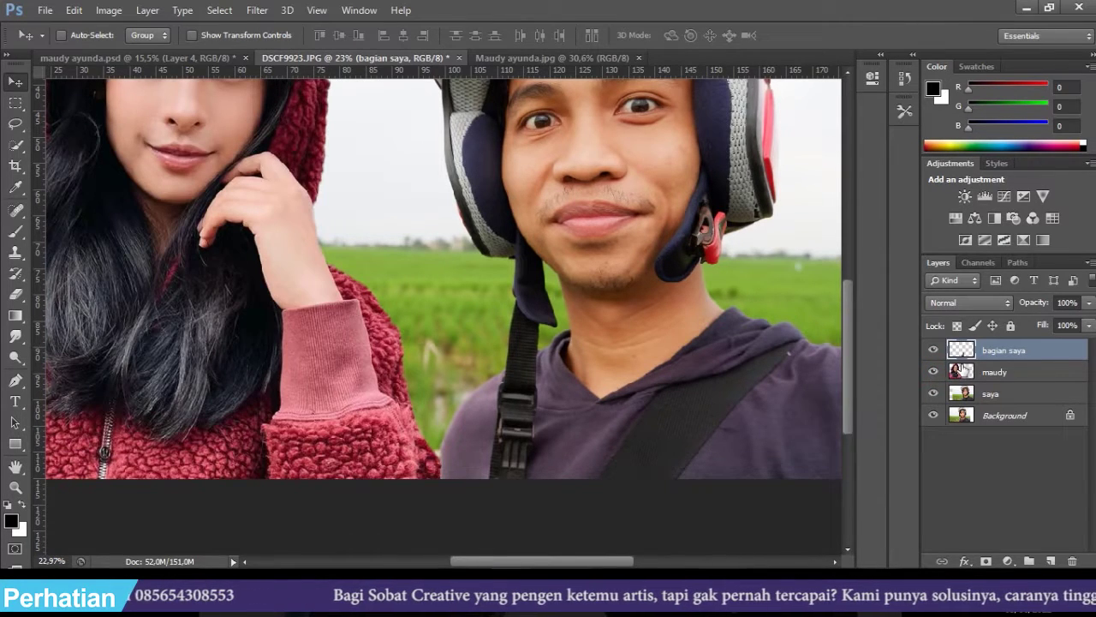
{"action": "left_click", "coordinate": [934, 349]}
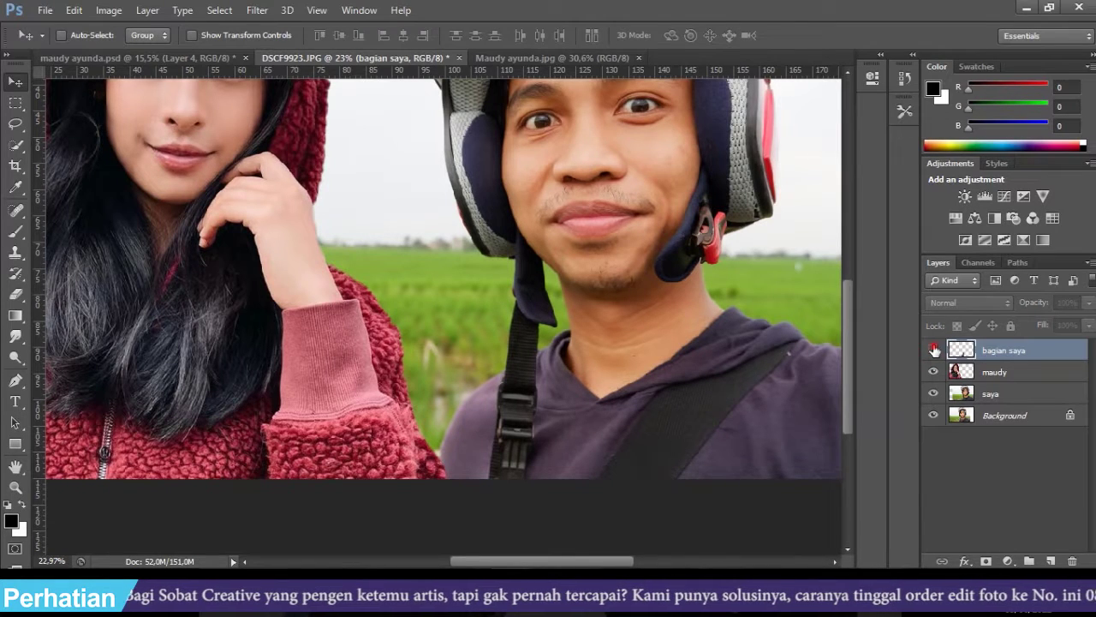
{"action": "left_click", "coordinate": [935, 350]}
{"action": "scroll", "coordinate": [398, 496], "scroll_direction": "down", "scroll_amount": 2}
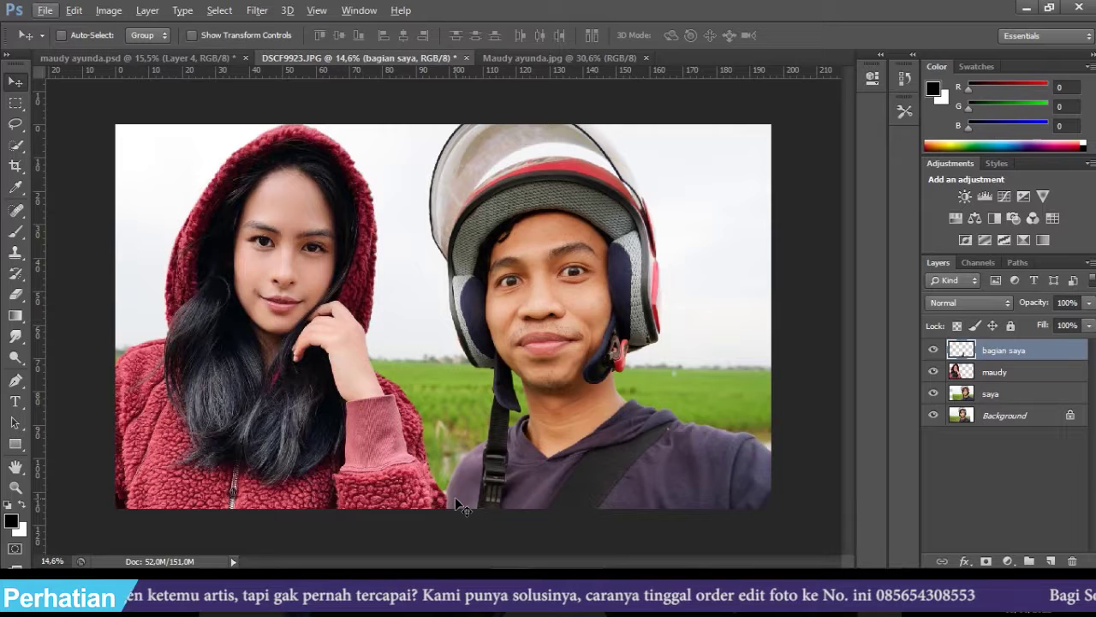
{"action": "scroll", "coordinate": [458, 498], "scroll_direction": "down", "scroll_amount": 2}
{"action": "scroll", "coordinate": [457, 498], "scroll_direction": "up", "scroll_amount": 3}
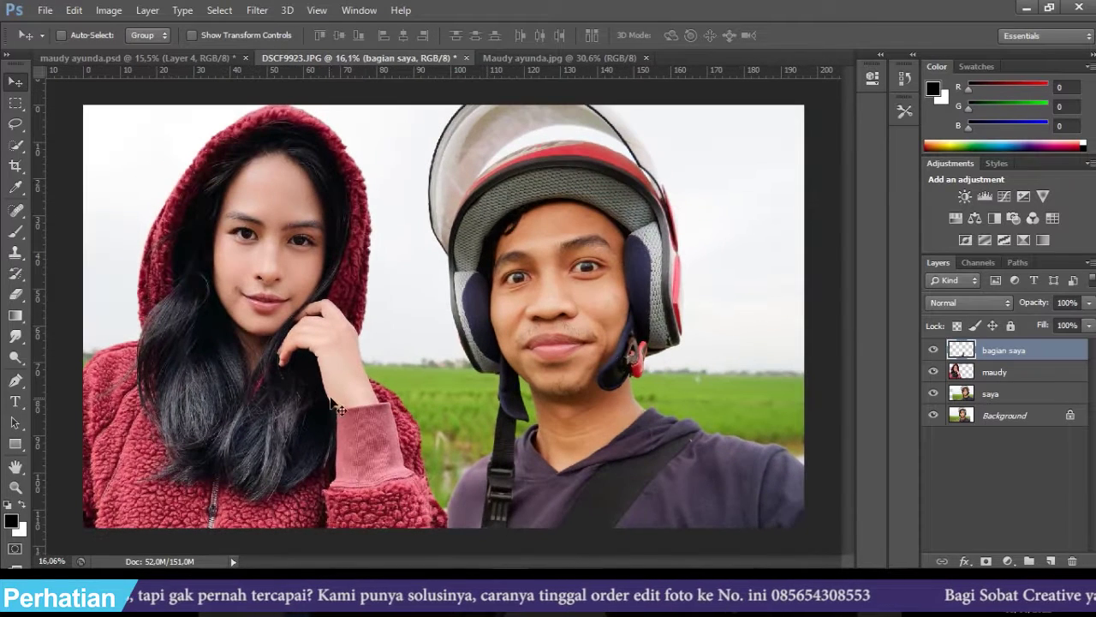
{"action": "scroll", "coordinate": [329, 407], "scroll_direction": "down", "scroll_amount": 1}
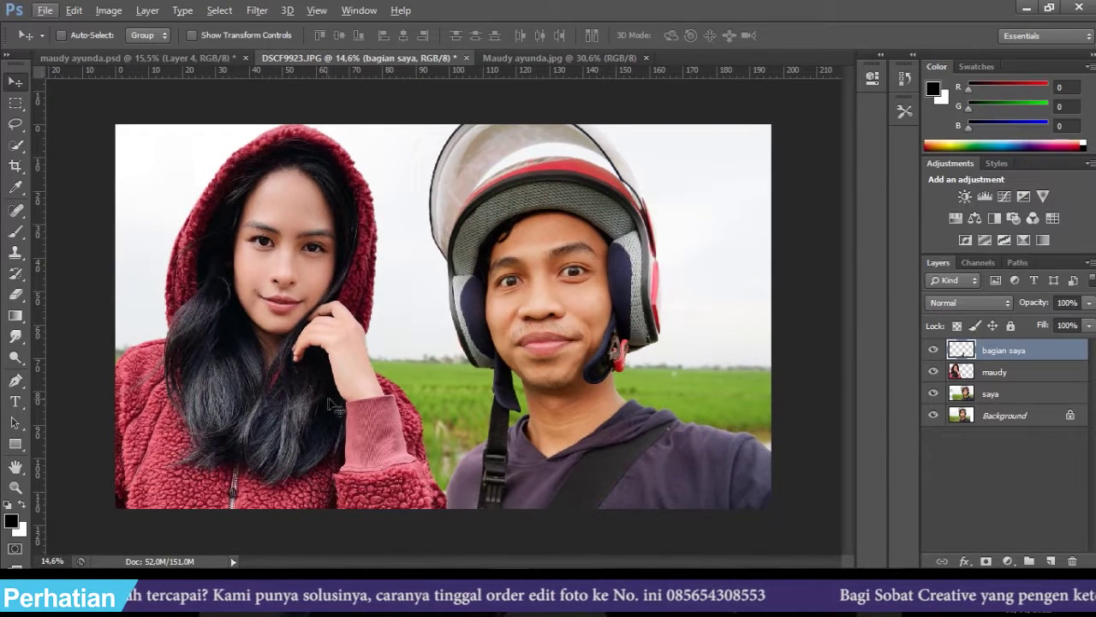
- Duplicate the maudy layer
{"action": "left_click", "coordinate": [1002, 373]}
{"action": "scroll", "coordinate": [358, 297], "scroll_direction": "up", "scroll_amount": 2}
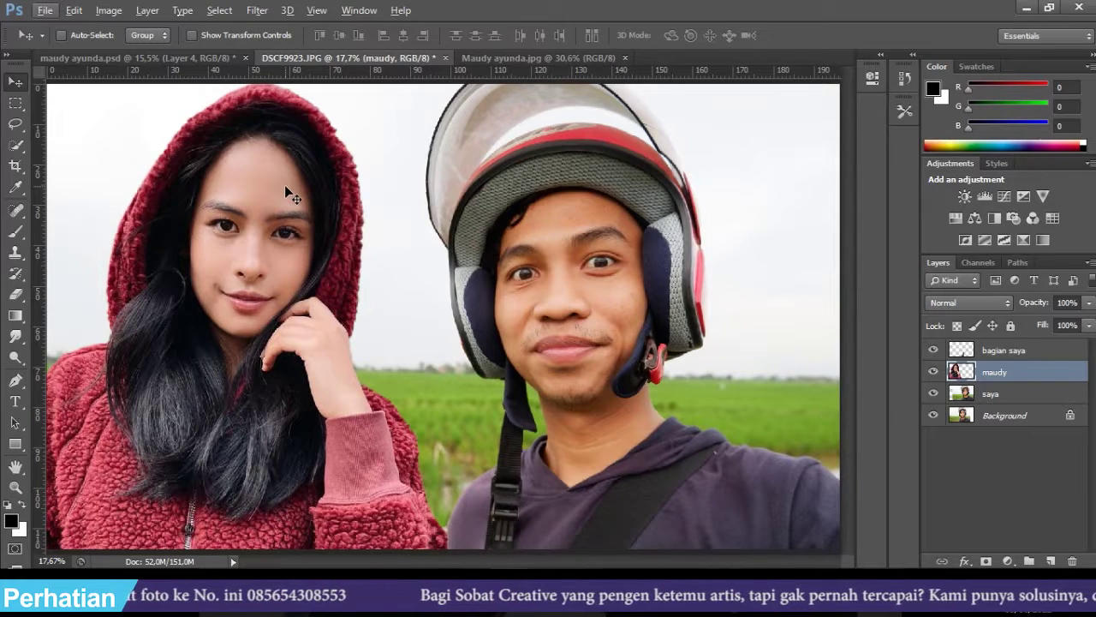
{"action": "key", "text": "ctrl+j"}
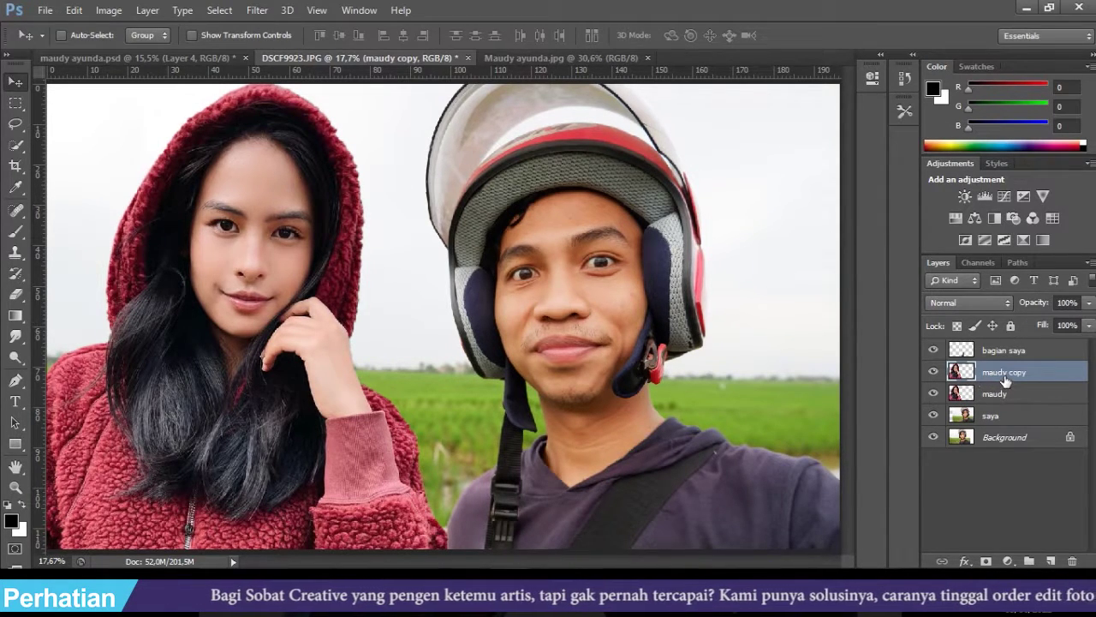
{"action": "left_click", "coordinate": [253, 9]}
{"action": "mouse_move", "coordinate": [327, 178]}
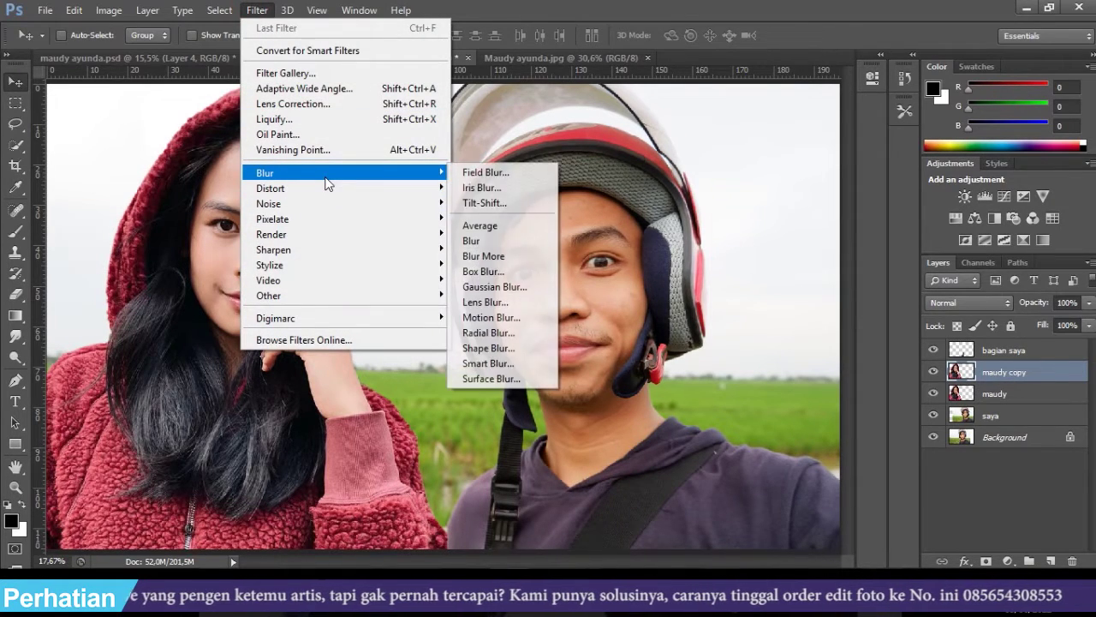
{"action": "left_click", "coordinate": [542, 297]}
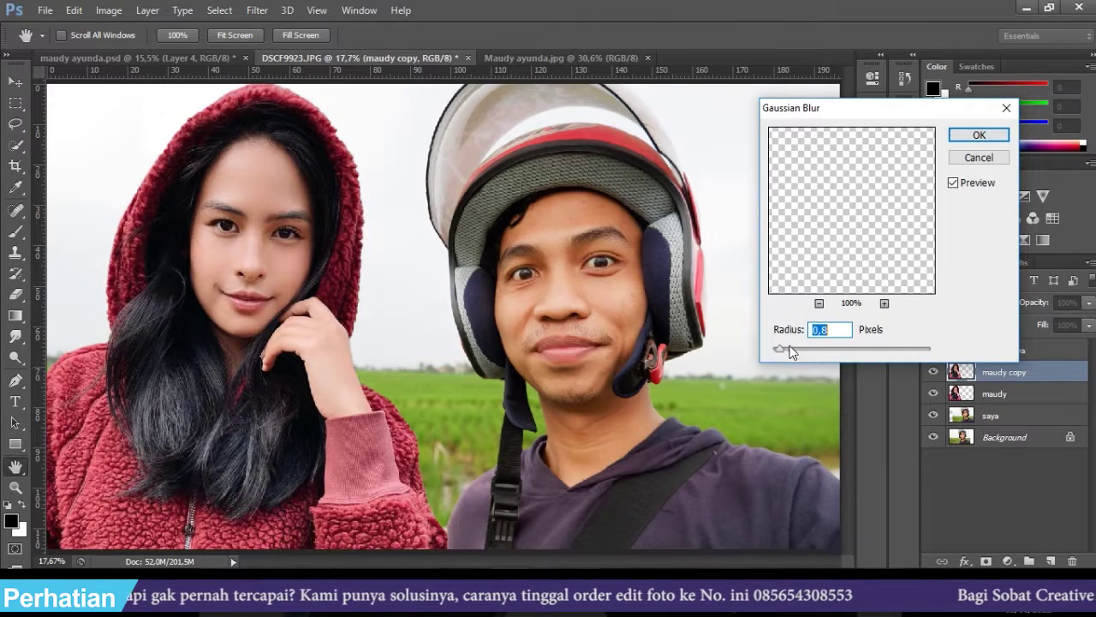
{"action": "left_click", "coordinate": [778, 349]}
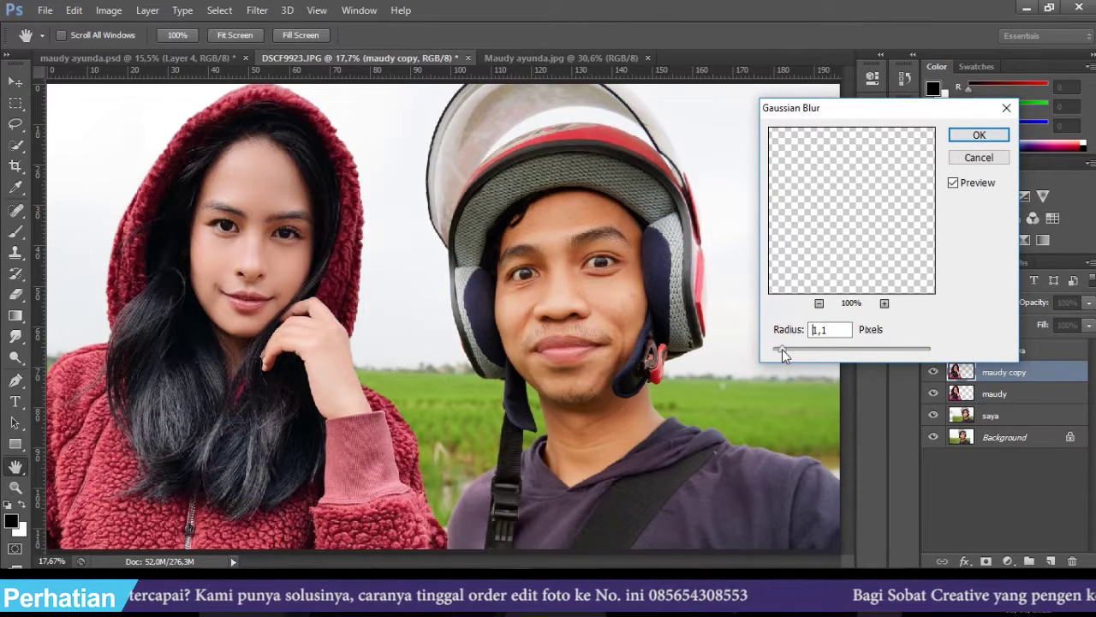
{"action": "left_click", "coordinate": [782, 350]}
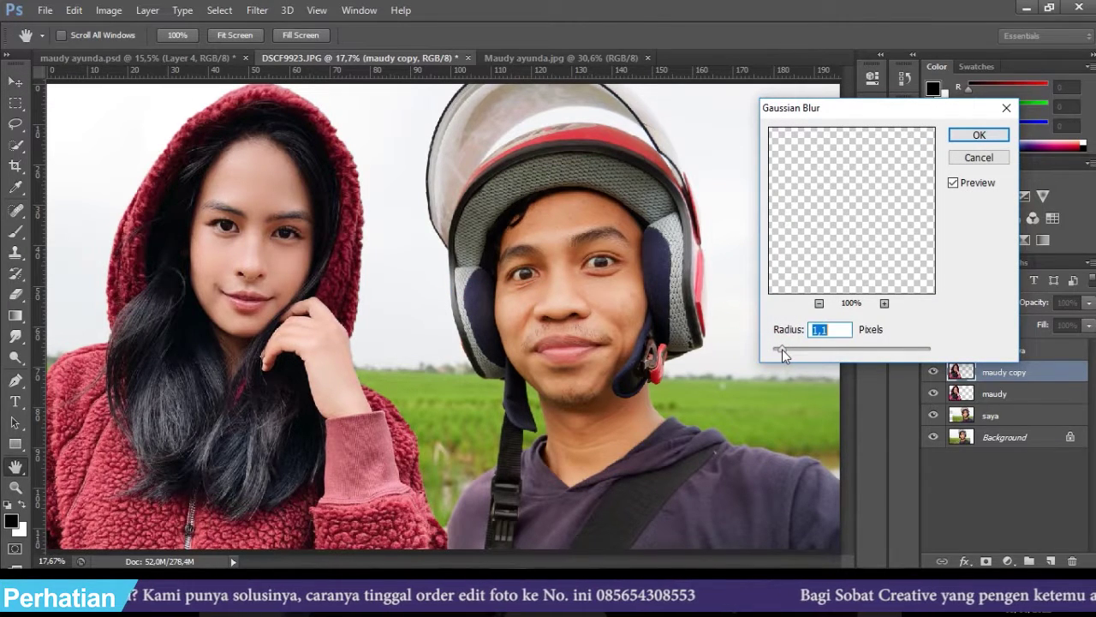
{"action": "left_click", "coordinate": [967, 159]}
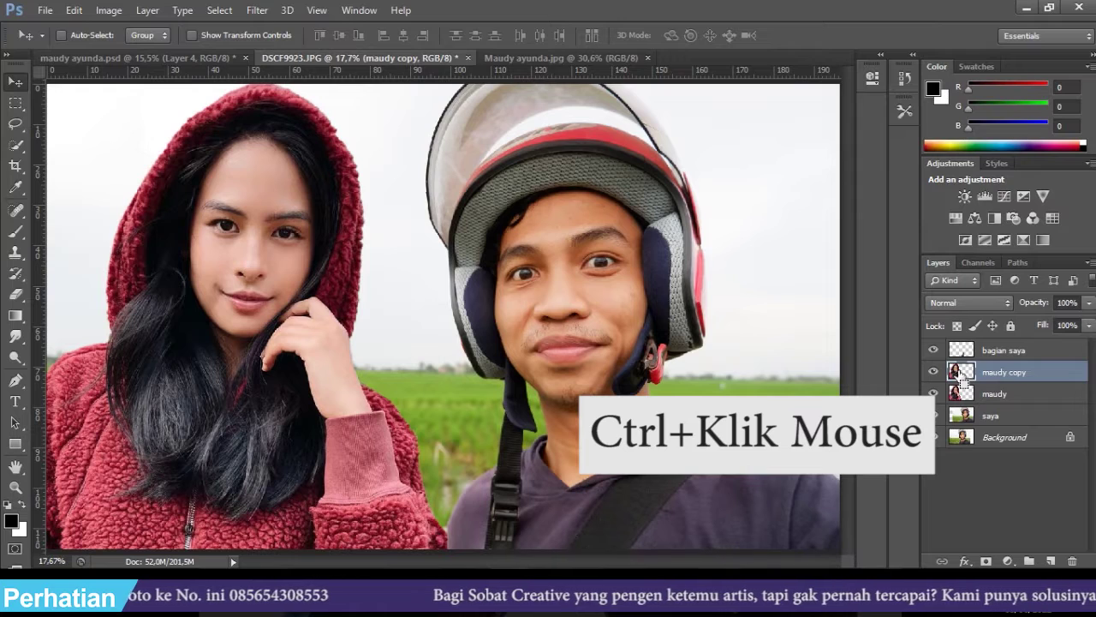
- Load the maudy copy layer's outline as a selection and apply a Gaussian Blur with a radius of 1.5 pixels
{"action": "left_click", "coordinate": [959, 377], "text": "ctrl"}
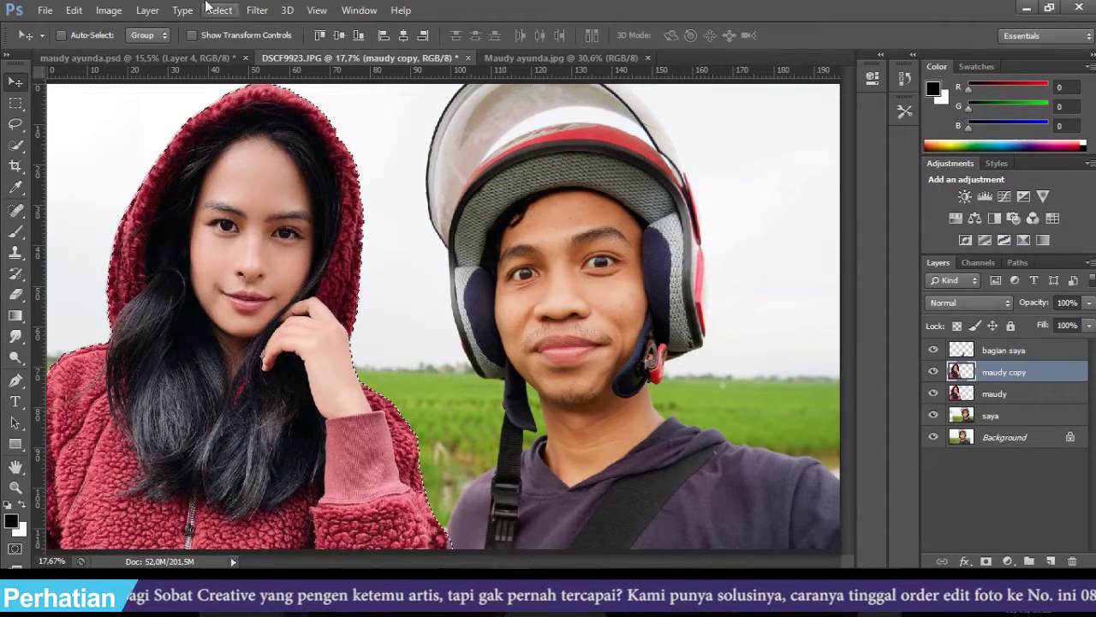
{"action": "left_click", "coordinate": [257, 10]}
{"action": "mouse_move", "coordinate": [345, 176]}
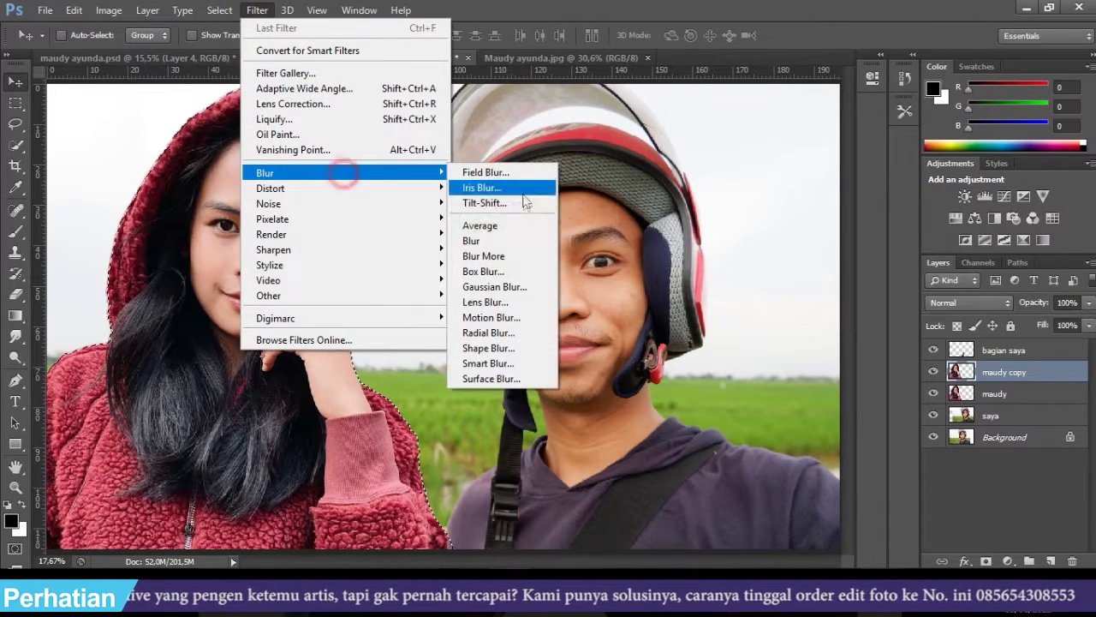
{"action": "left_click", "coordinate": [526, 284]}
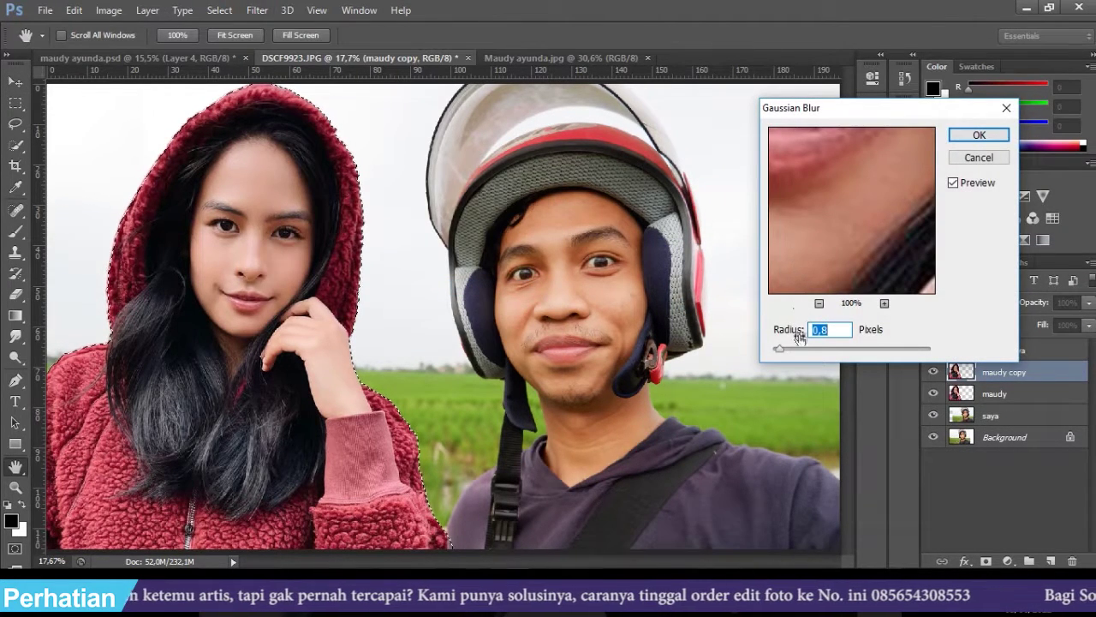
{"action": "left_click_drag", "start_coordinate": [784, 350], "coordinate": [785, 351]}
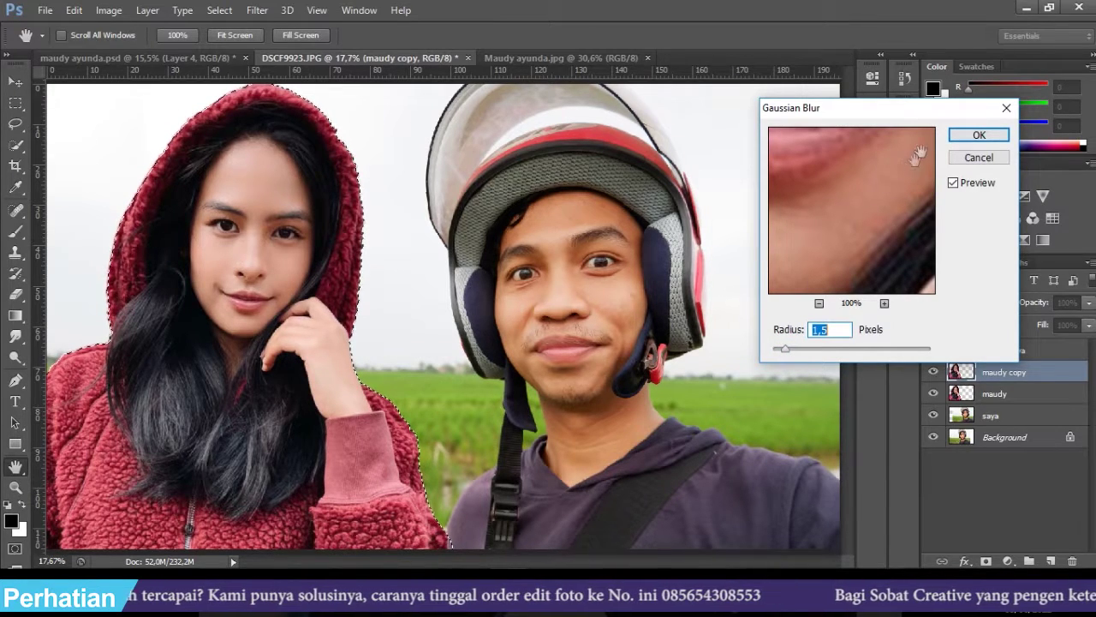
{"action": "left_click", "coordinate": [958, 138]}
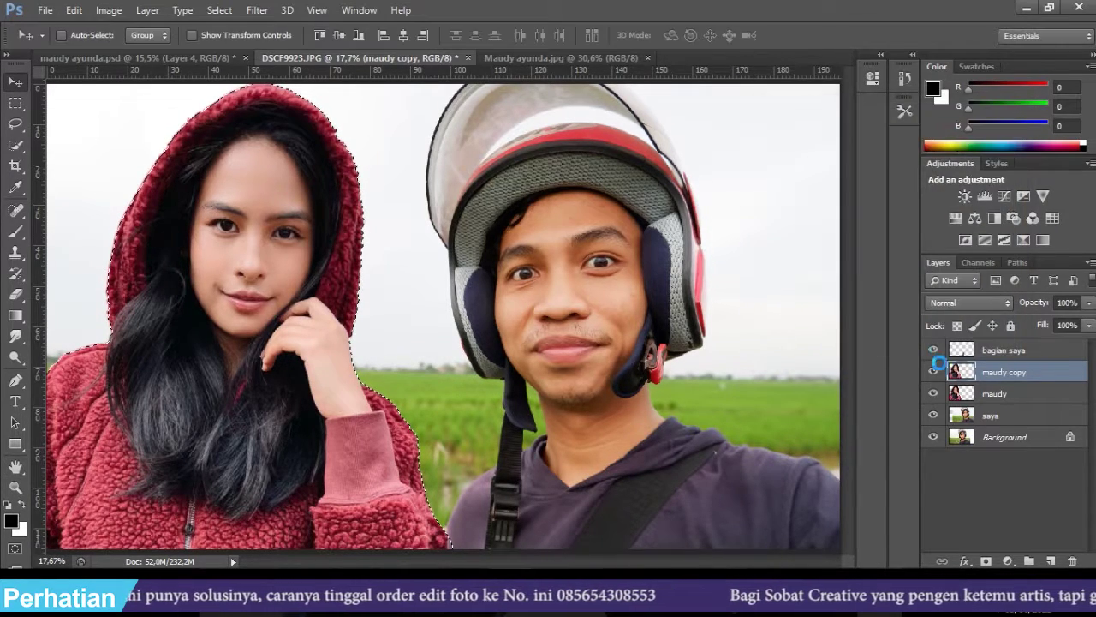
- Rename the maudy copy layer as blur and clear the selection around the woman
{"action": "left_click", "coordinate": [1000, 376]}
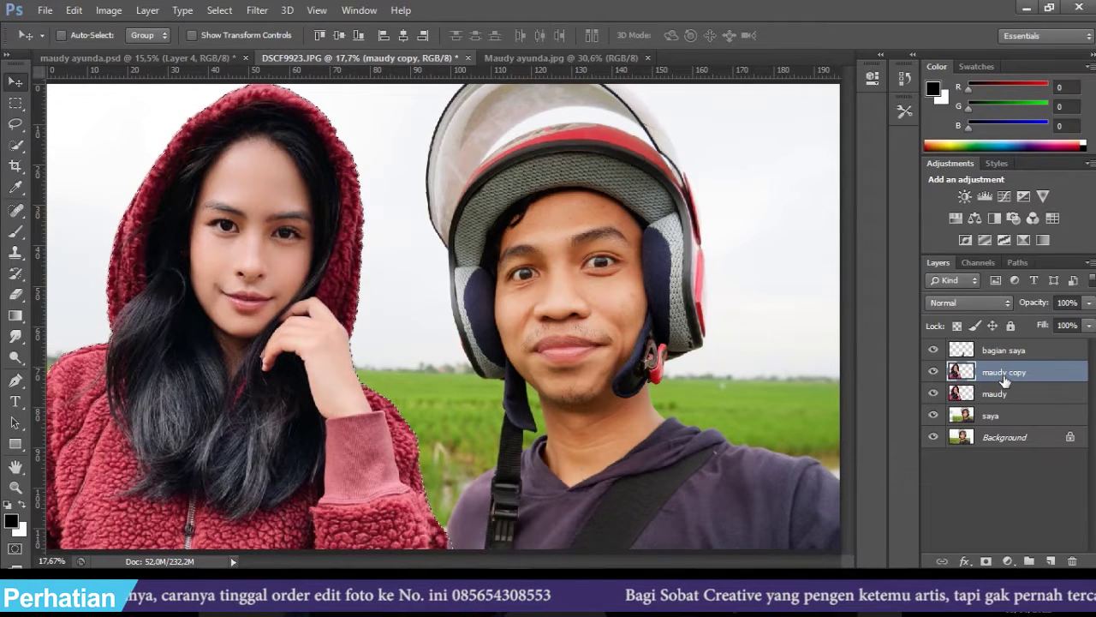
{"action": "double_click", "coordinate": [1004, 377]}
{"action": "type", "text": "b"}
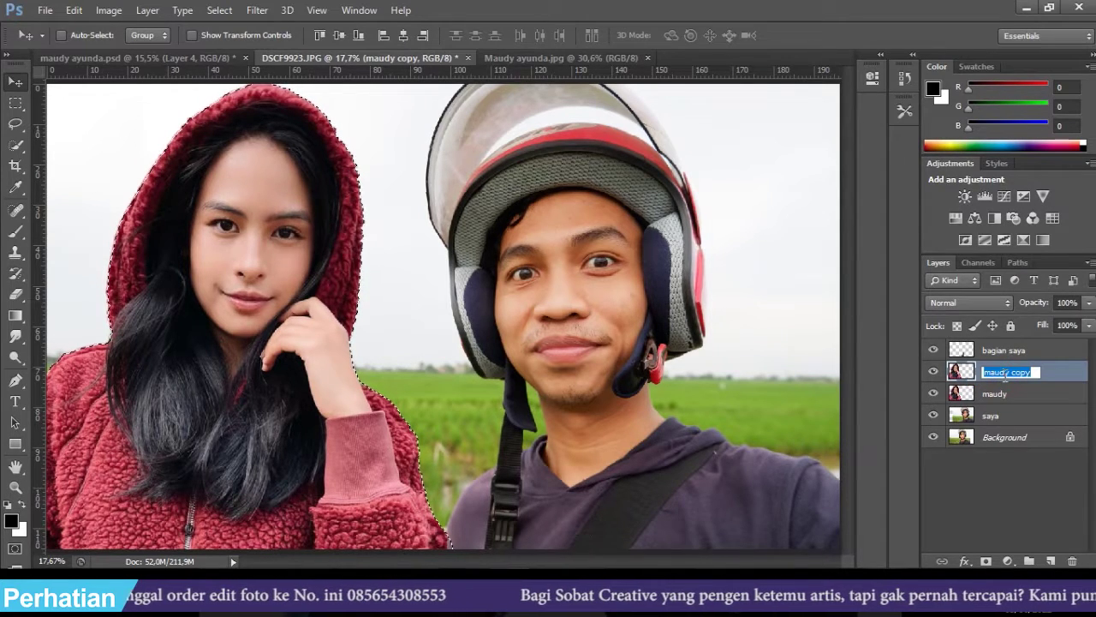
{"action": "type", "text": "lur"}
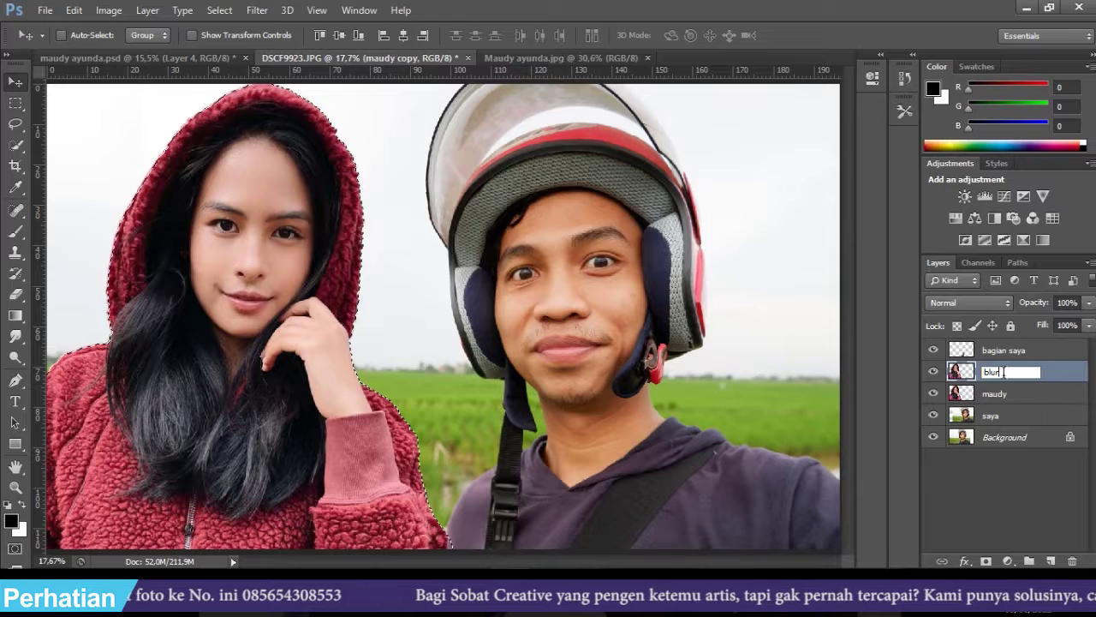
{"action": "key", "text": "Return"}
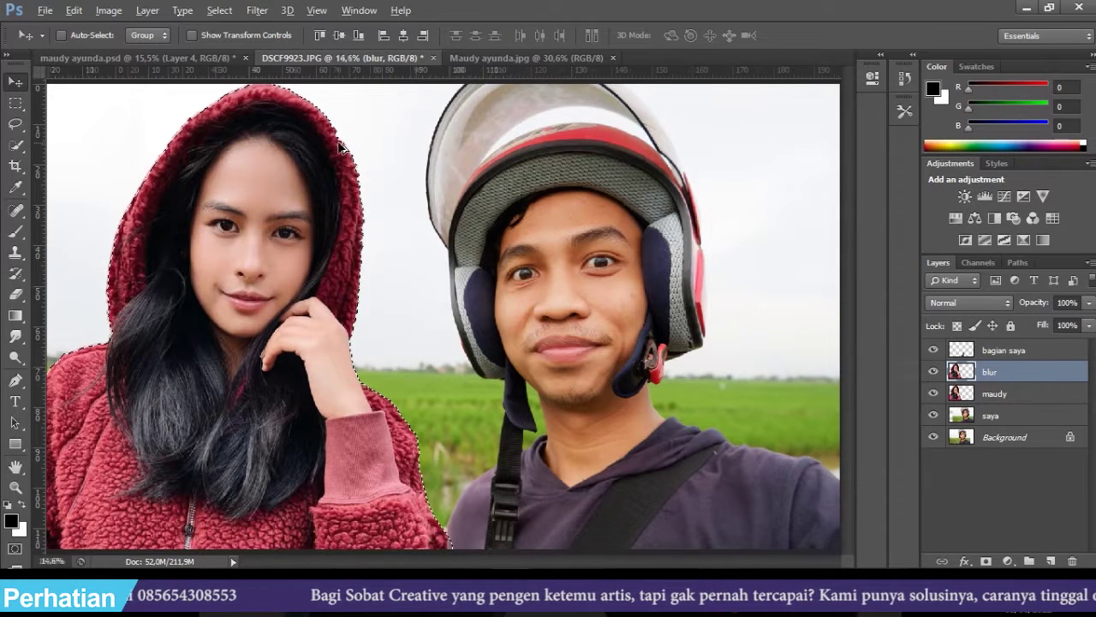
{"action": "scroll", "coordinate": [350, 152], "scroll_direction": "down", "scroll_amount": 2}
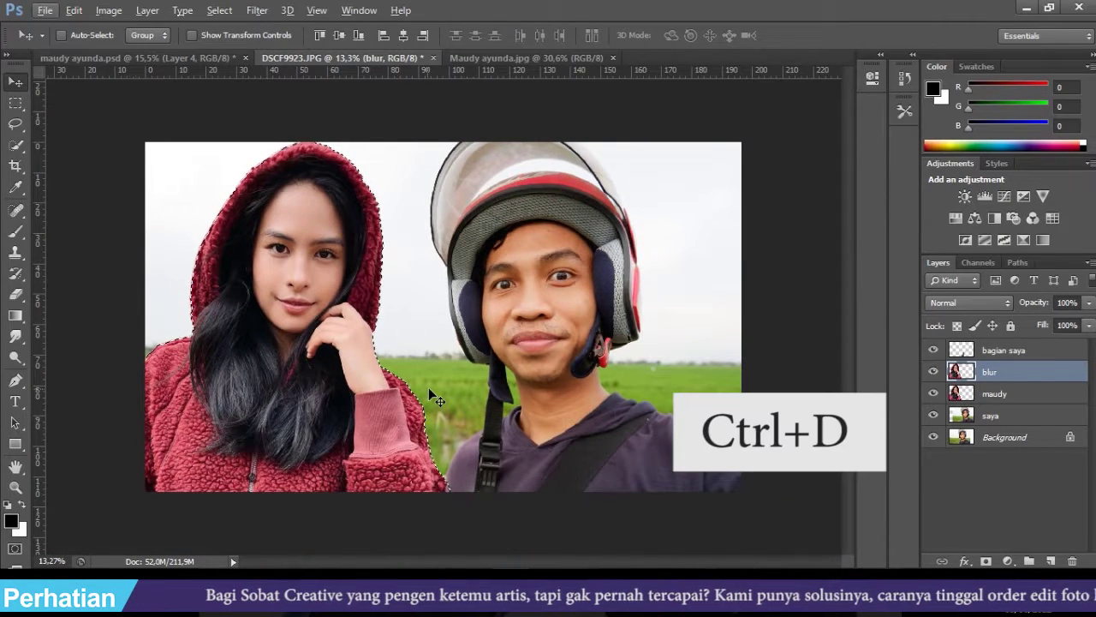
{"action": "key", "text": "ctrl+d"}
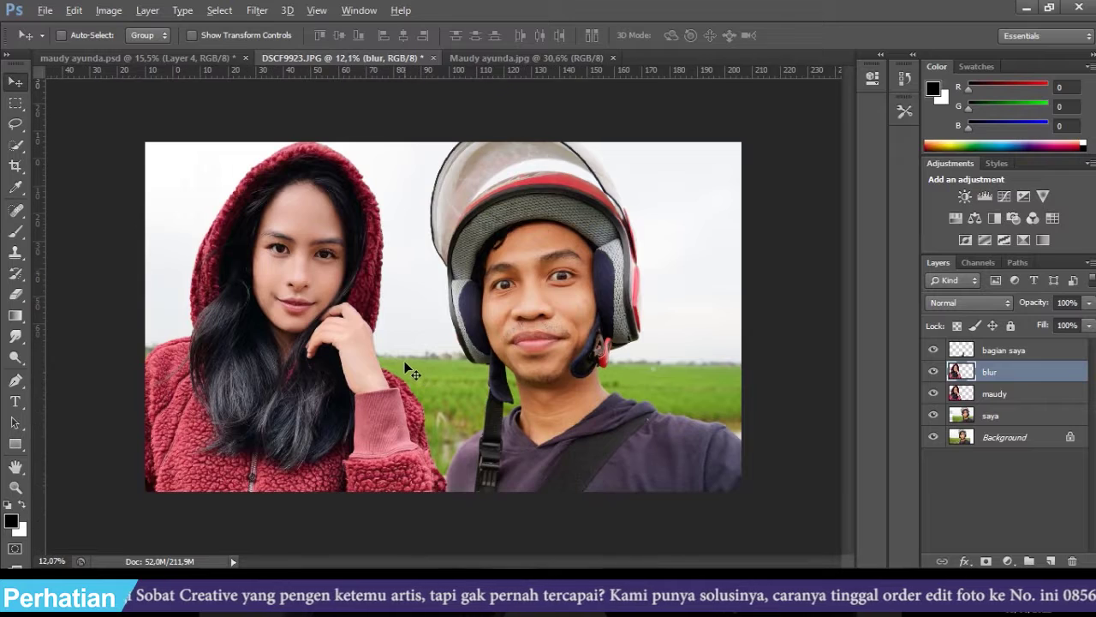
{"action": "scroll", "coordinate": [404, 363], "scroll_direction": "down", "scroll_amount": 2}
{"action": "scroll", "coordinate": [403, 360], "scroll_direction": "up", "scroll_amount": 1}
{"action": "key", "text": "alt"}
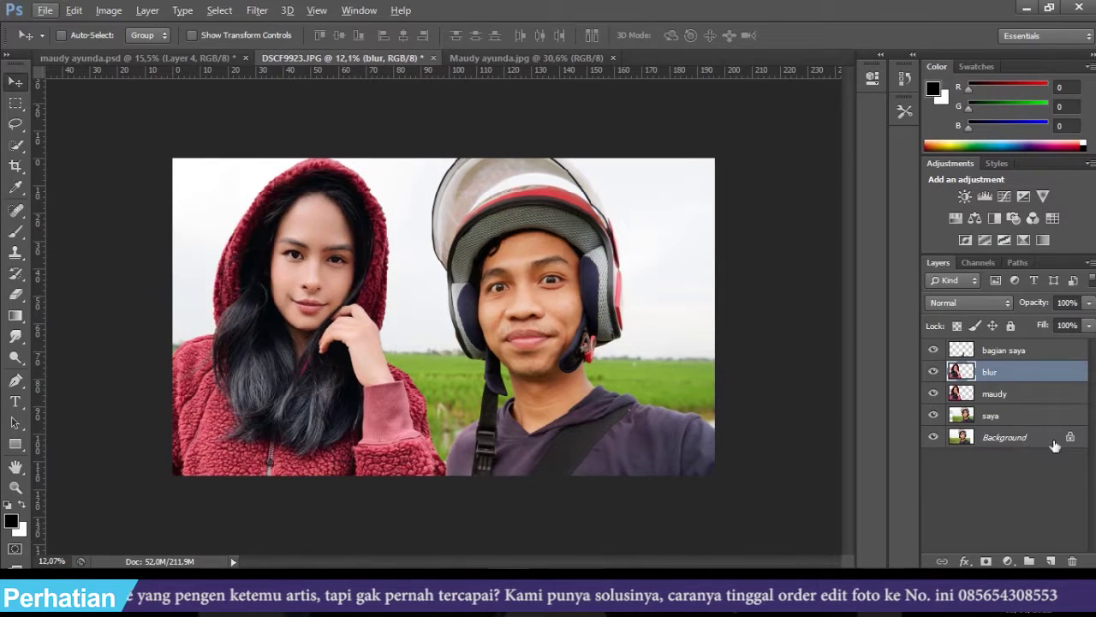
- Merge the blur and maudy layers into one and rename the merged layer as maudy
{"action": "left_click", "coordinate": [998, 394], "text": "shift"}
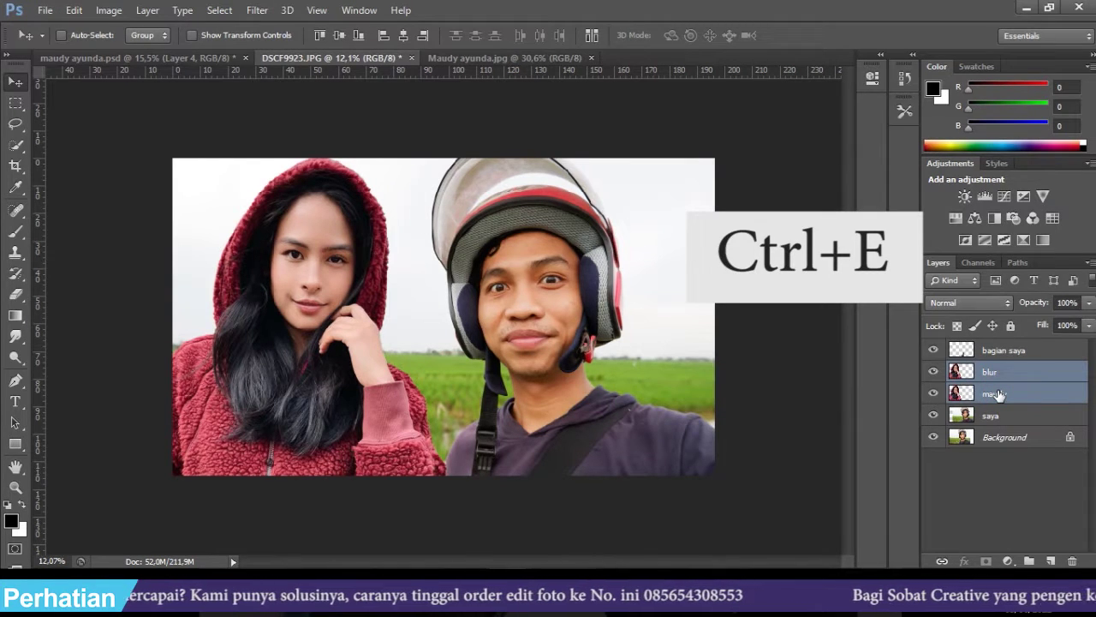
{"action": "key", "text": "ctrl+e"}
{"action": "left_click", "coordinate": [934, 372]}
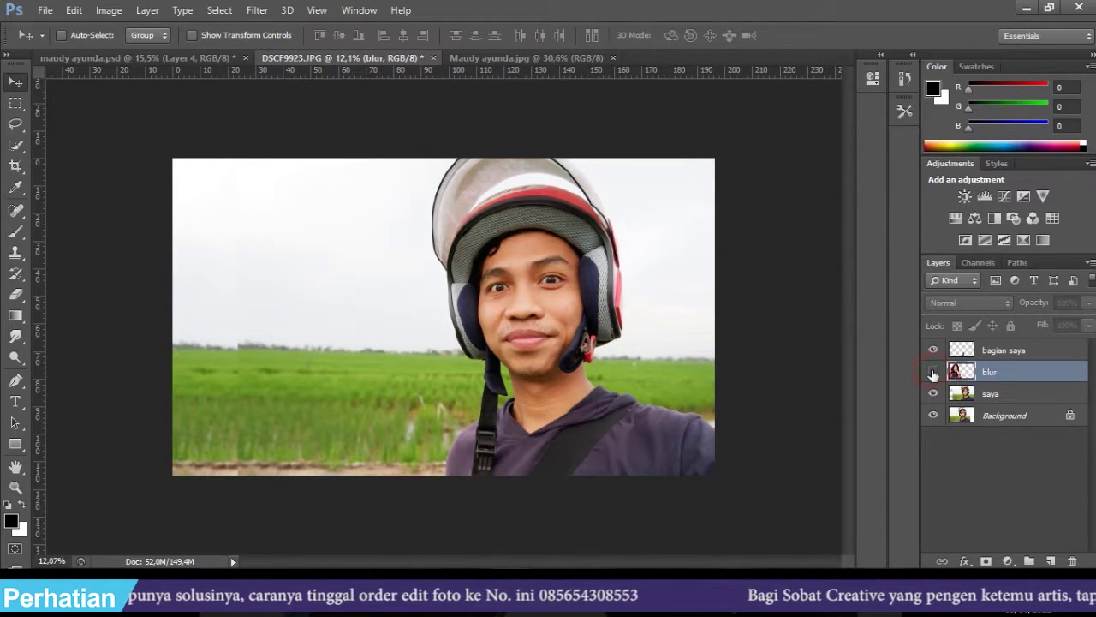
{"action": "left_click", "coordinate": [934, 372]}
{"action": "double_click", "coordinate": [989, 374]}
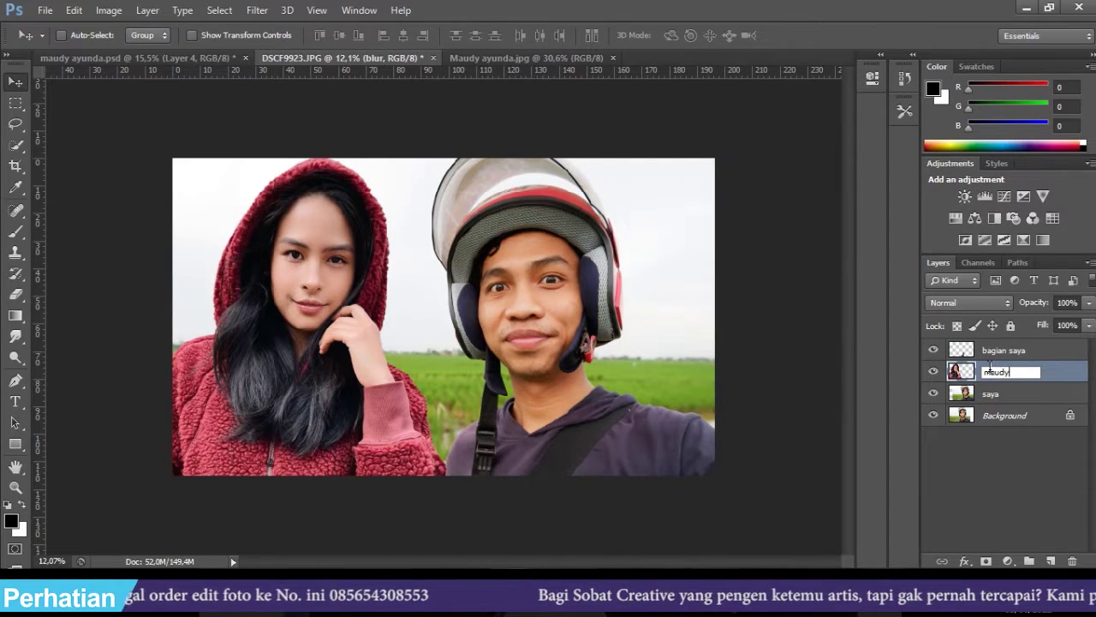
{"action": "type", "text": "maudy"}
{"action": "key", "text": "Return"}
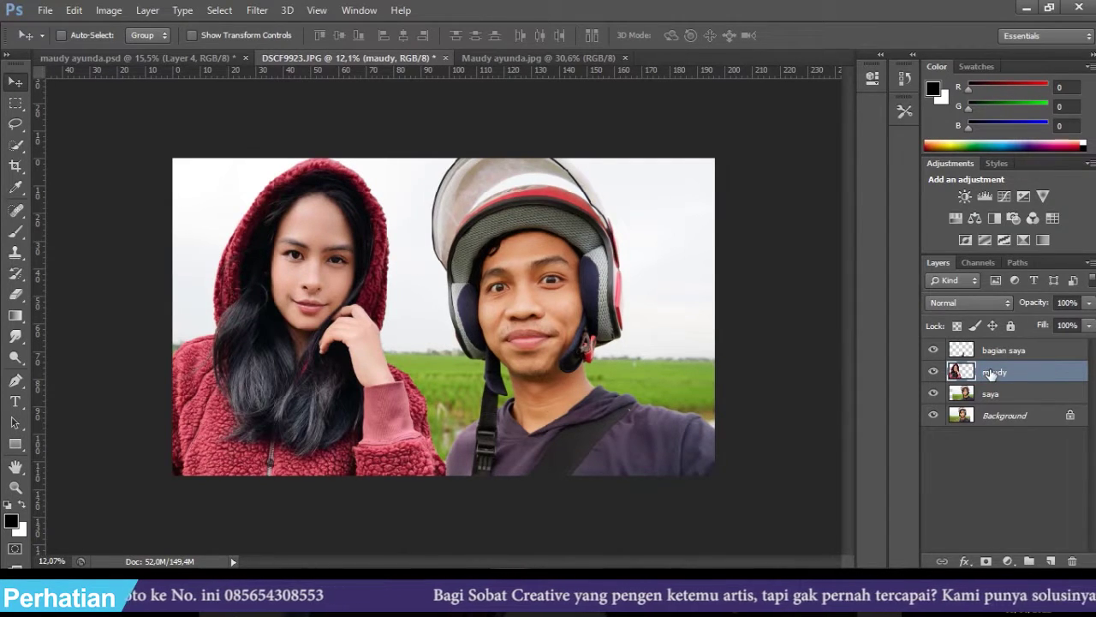
- Add a Color Balance adjustment masked to the maudy layer's outline, with midtones at Cyan-Red +13 and Yellow-Blue -22
{"action": "scroll", "coordinate": [295, 191], "scroll_direction": "up", "scroll_amount": 2}
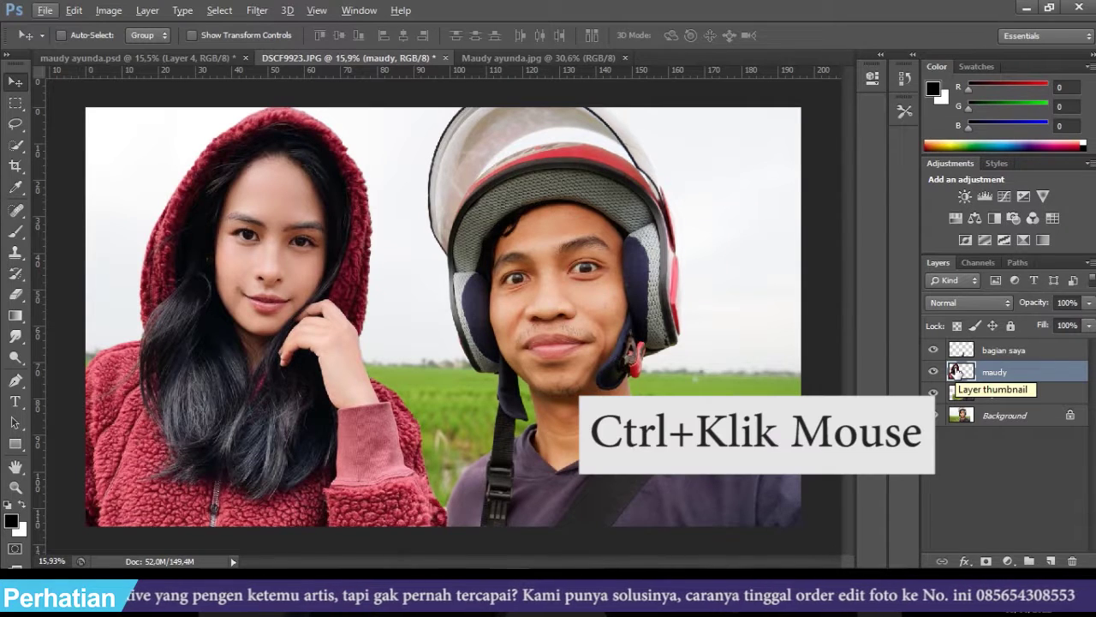
{"action": "left_click", "coordinate": [959, 373], "text": "ctrl"}
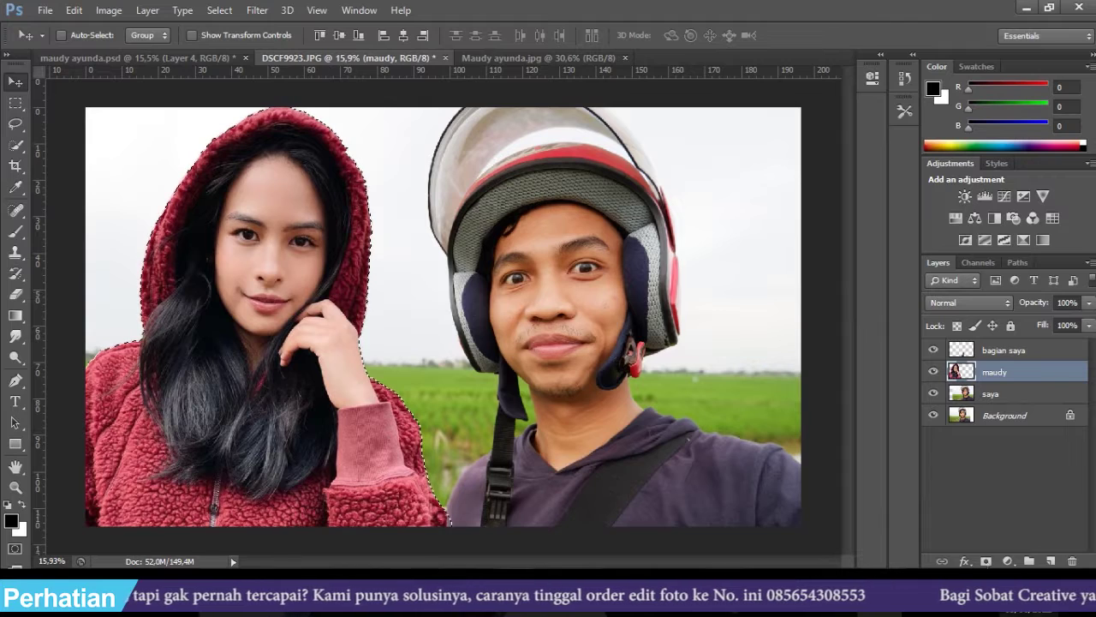
{"action": "left_click", "coordinate": [1007, 561]}
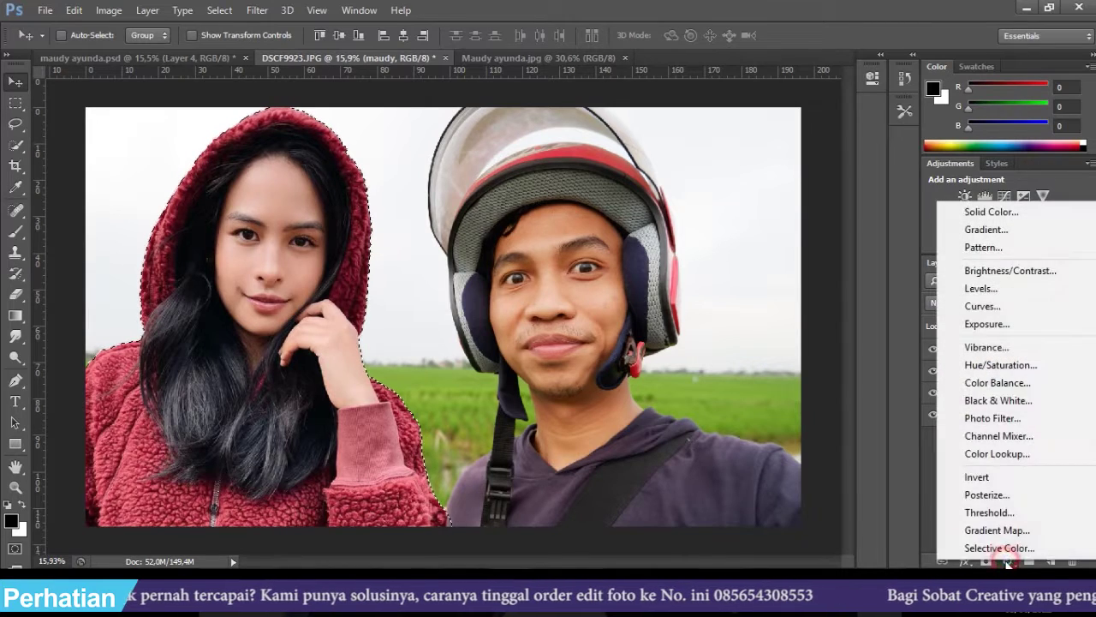
{"action": "left_click", "coordinate": [1020, 382]}
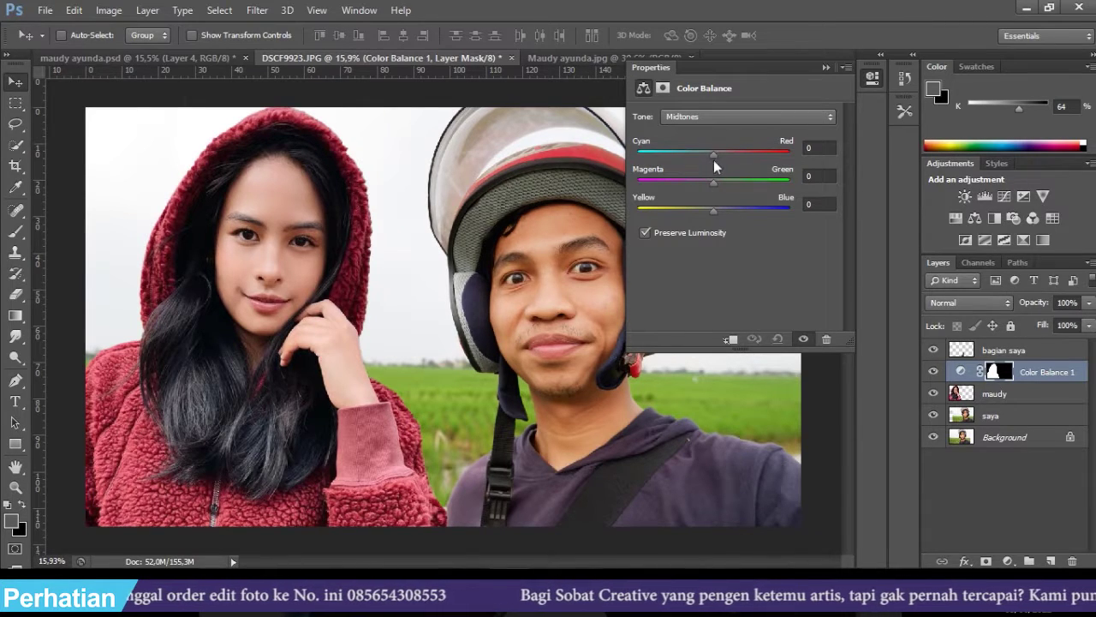
{"action": "left_click_drag", "start_coordinate": [717, 154], "coordinate": [724, 155]}
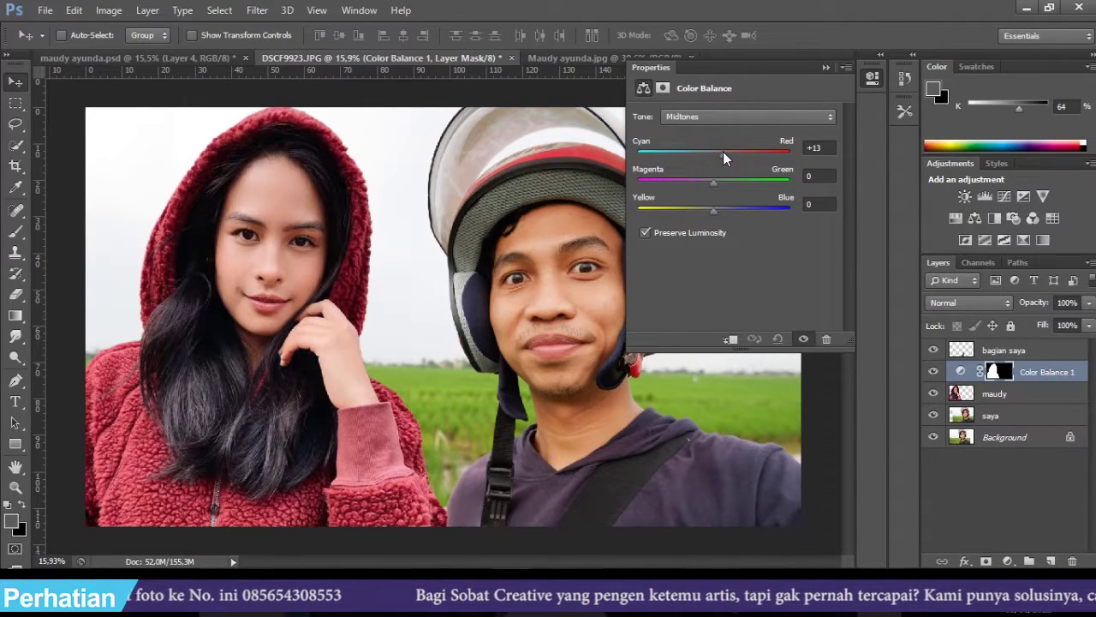
{"action": "left_click_drag", "start_coordinate": [707, 212], "coordinate": [697, 210]}
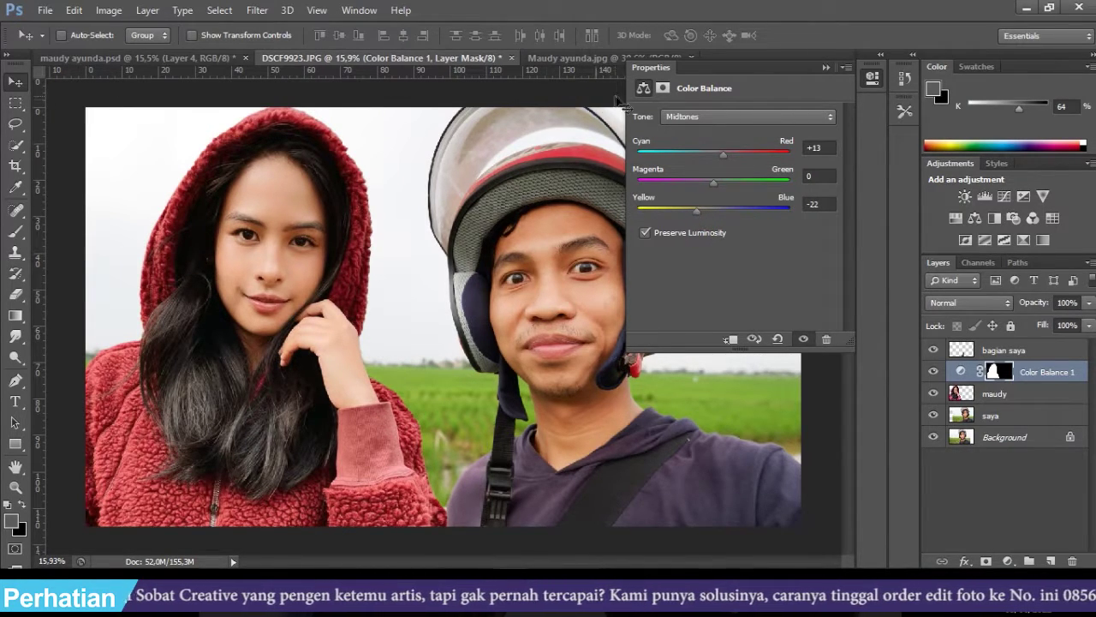
{"action": "left_click", "coordinate": [829, 66]}
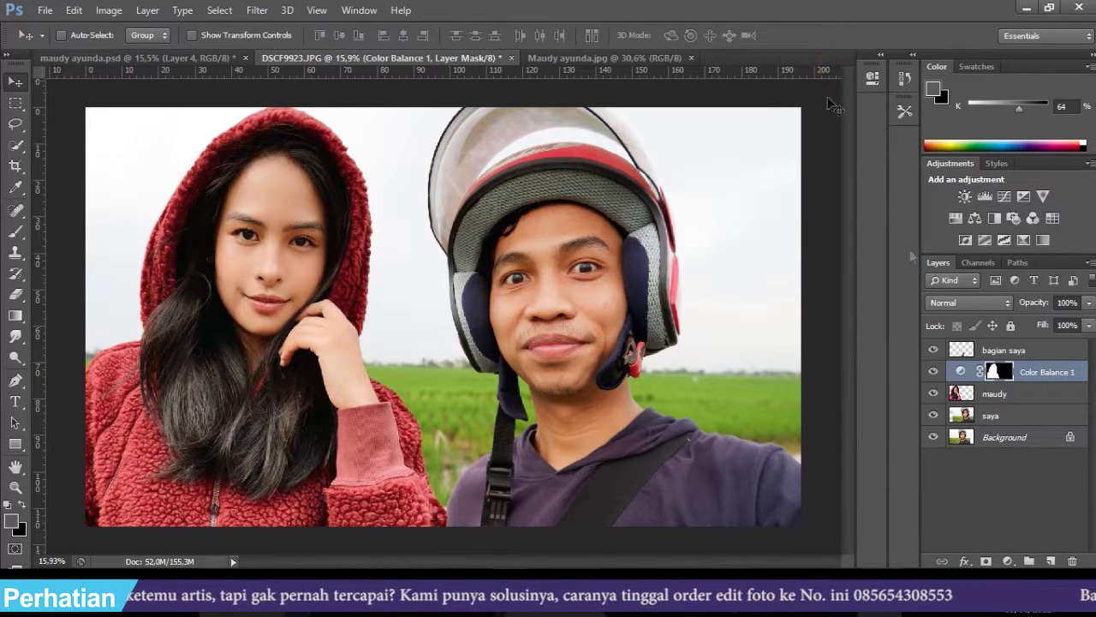
- Quick-select the woman's lips on the maudy layer
{"action": "left_click", "coordinate": [980, 396]}
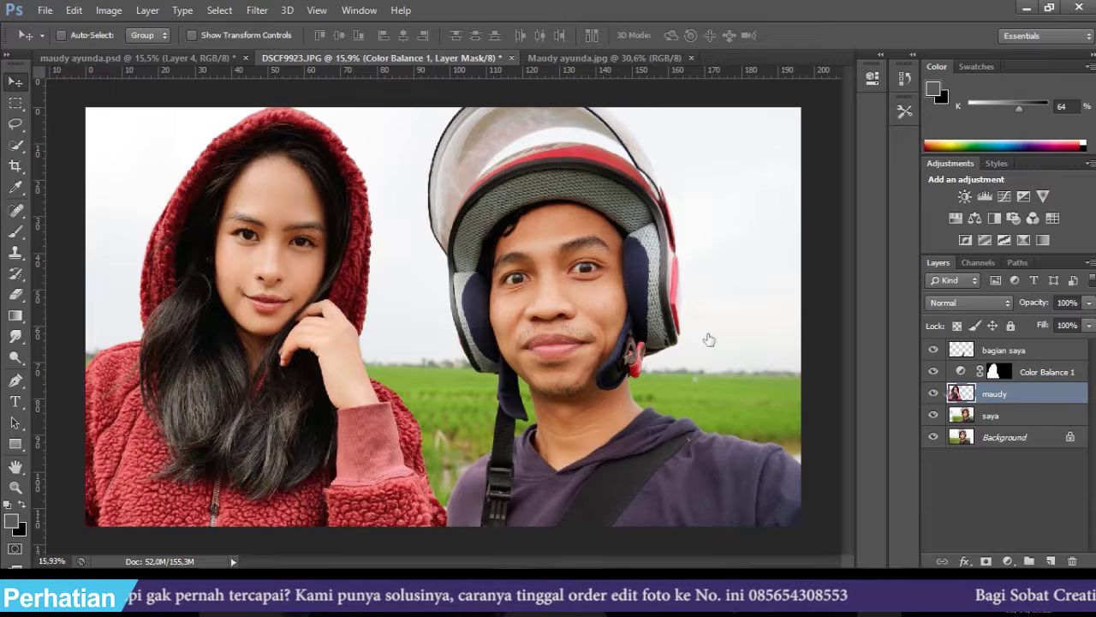
{"action": "double_click", "coordinate": [1053, 393]}
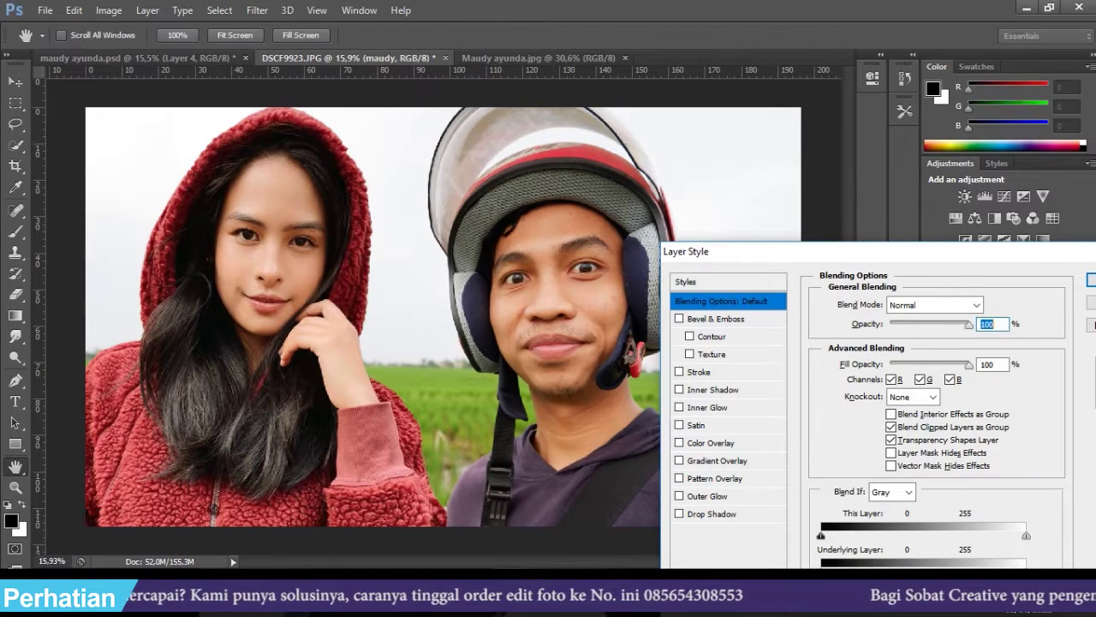
{"action": "left_click", "coordinate": [1091, 303]}
{"action": "scroll", "coordinate": [239, 304], "scroll_direction": "up", "scroll_amount": 4}
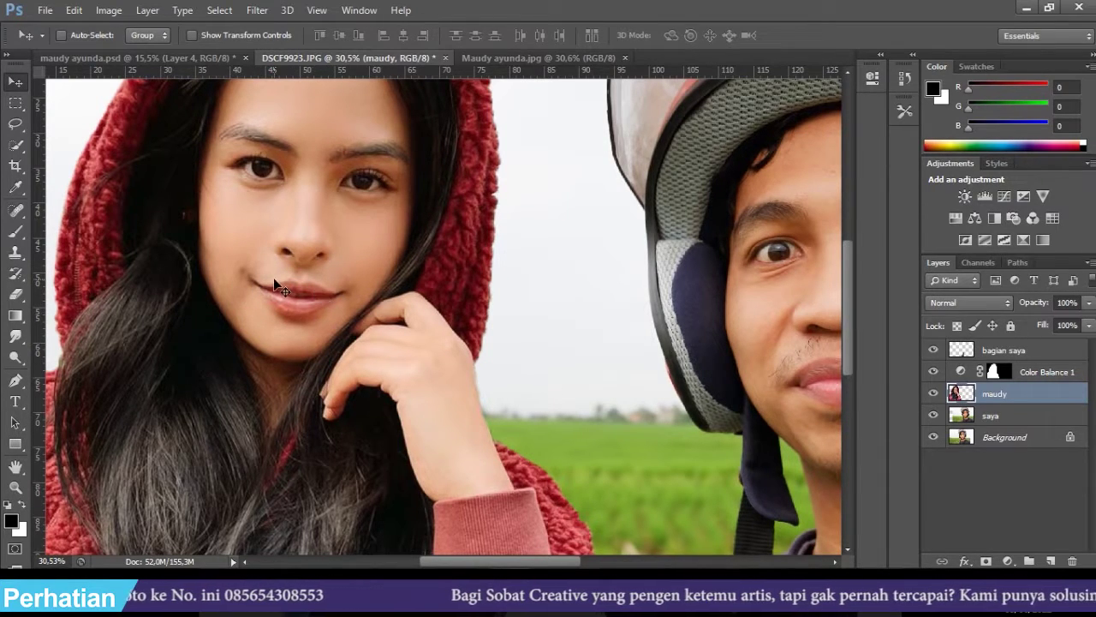
{"action": "key", "text": "w"}
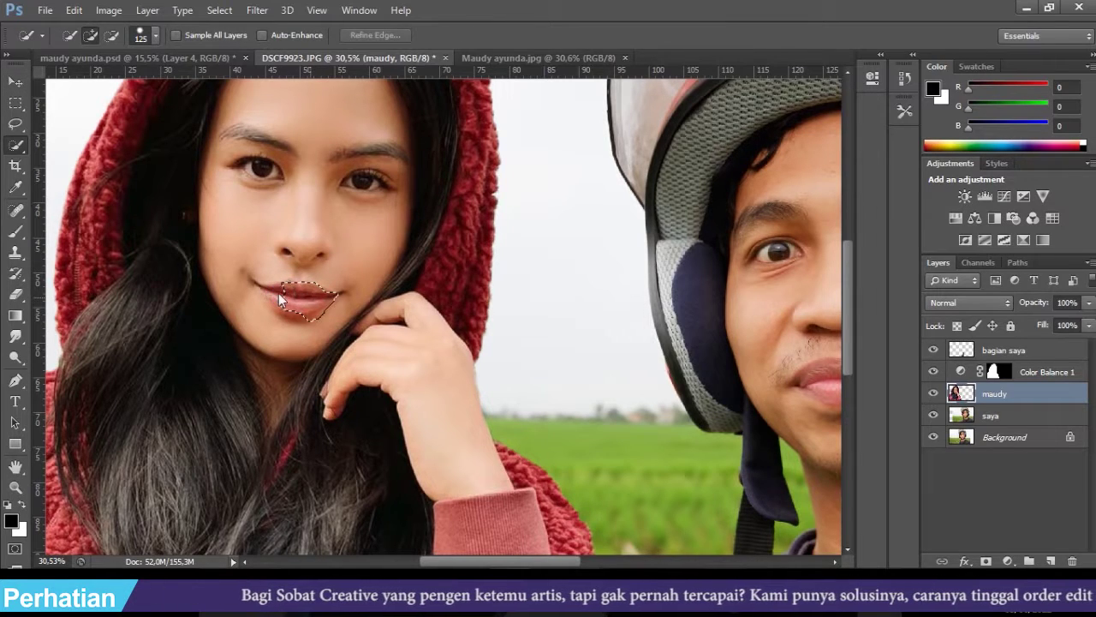
{"action": "mouse_move", "coordinate": [272, 291]}
{"action": "left_mouse_down"}
{"action": "mouse_move", "coordinate": [325, 295]}
{"action": "mouse_move", "coordinate": [291, 313]}
{"action": "mouse_move", "coordinate": [302, 308]}
{"action": "left_mouse_up"}
{"action": "scroll", "coordinate": [370, 294], "scroll_direction": "down", "scroll_amount": 3}
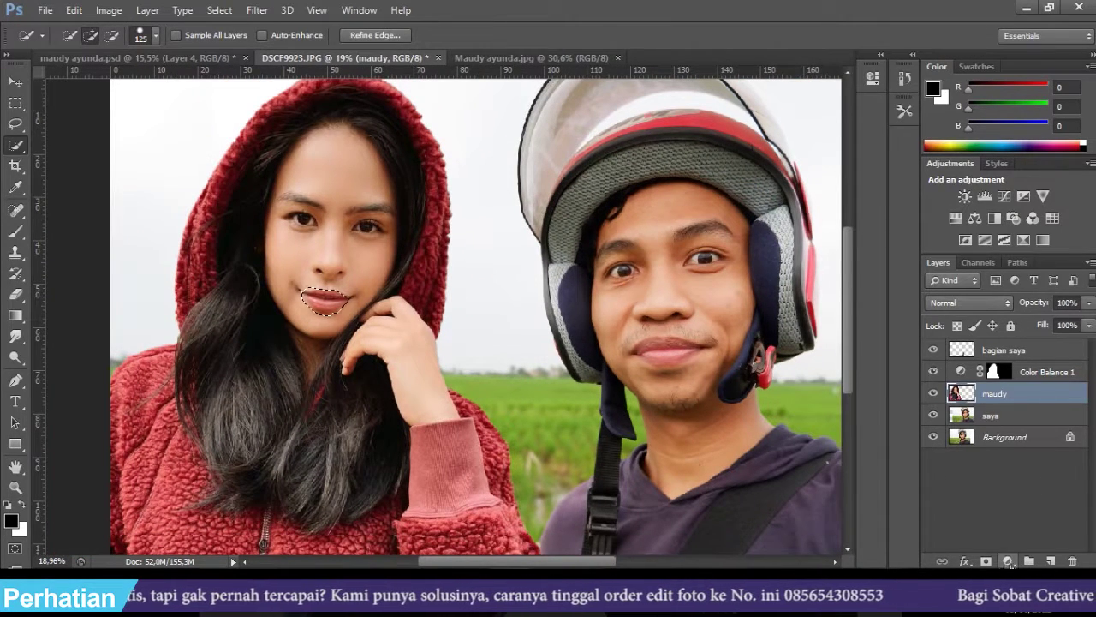
- Add a Hue/Saturation adjustment to the selected lips, setting the Reds to hue +3 and saturation +23
{"action": "left_click", "coordinate": [1006, 561]}
{"action": "left_click", "coordinate": [998, 363]}
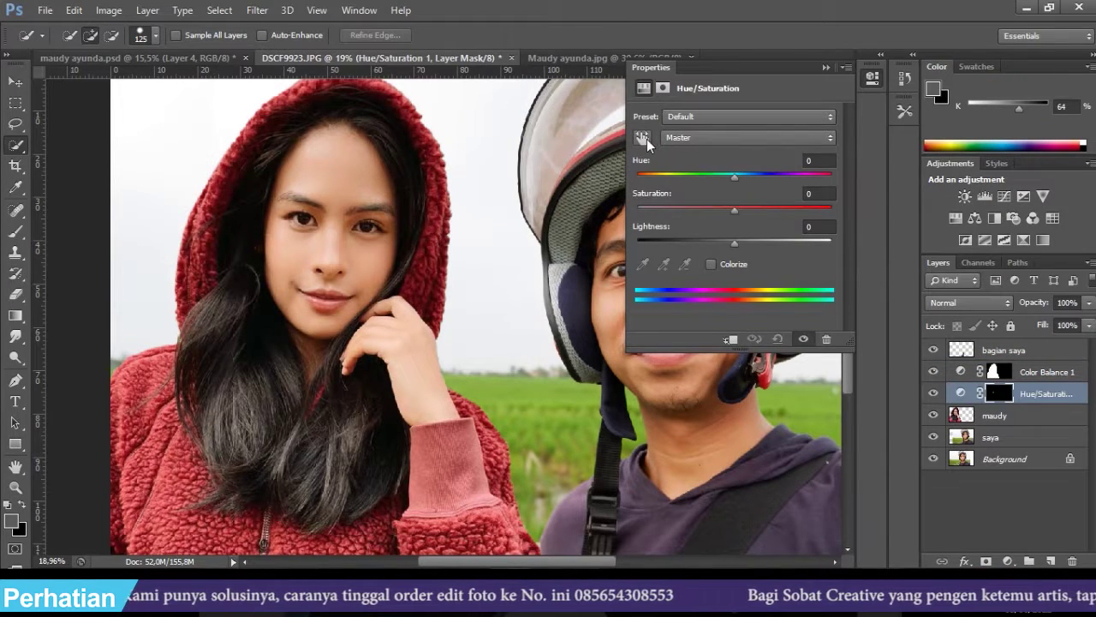
{"action": "left_click", "coordinate": [643, 138]}
{"action": "left_click", "coordinate": [331, 290]}
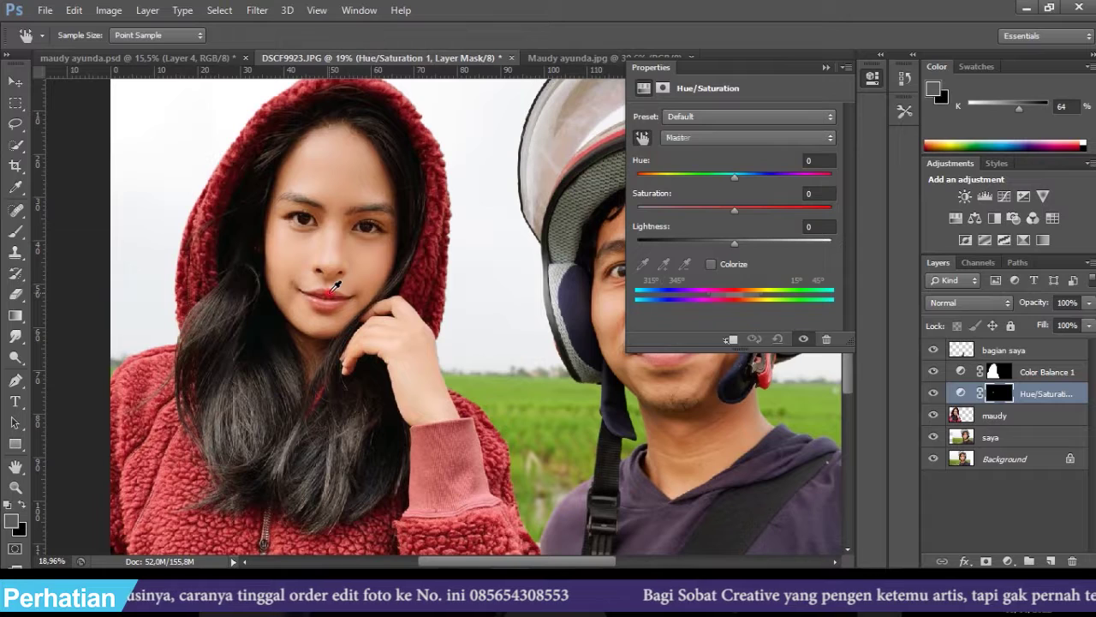
{"action": "scroll", "coordinate": [658, 409], "scroll_direction": "right", "scroll_amount": 3}
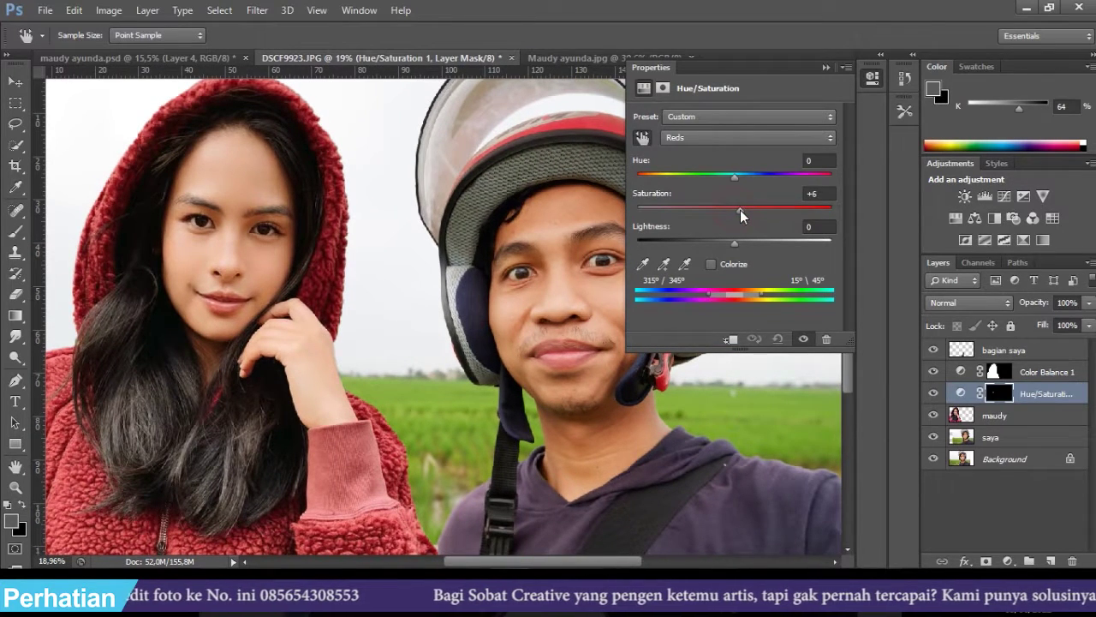
{"action": "left_click_drag", "start_coordinate": [742, 210], "coordinate": [737, 176]}
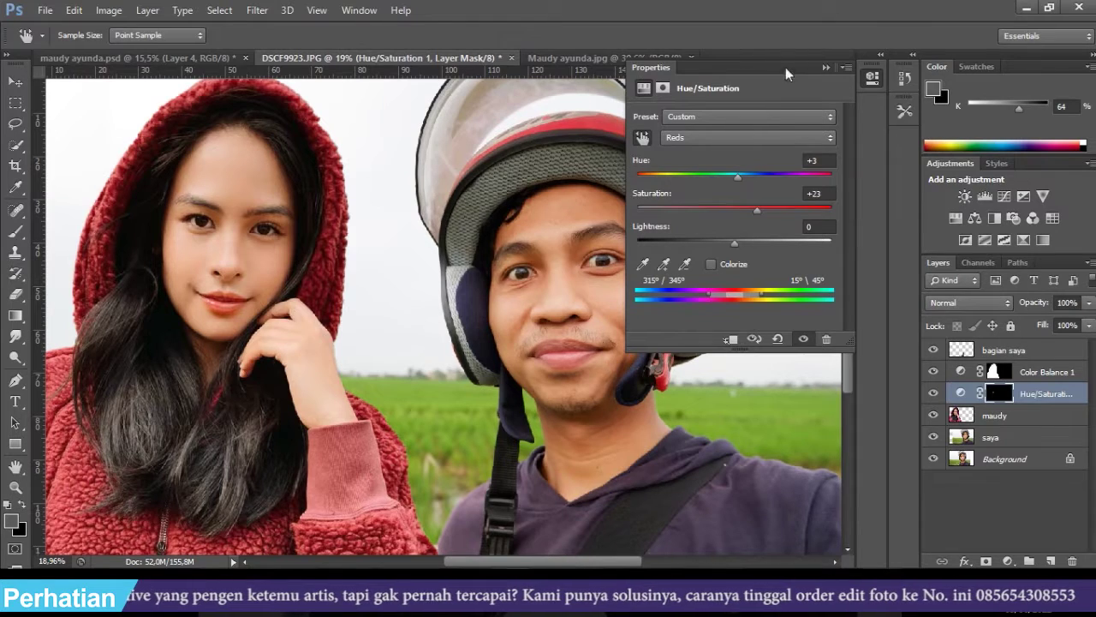
{"action": "left_click", "coordinate": [826, 67]}
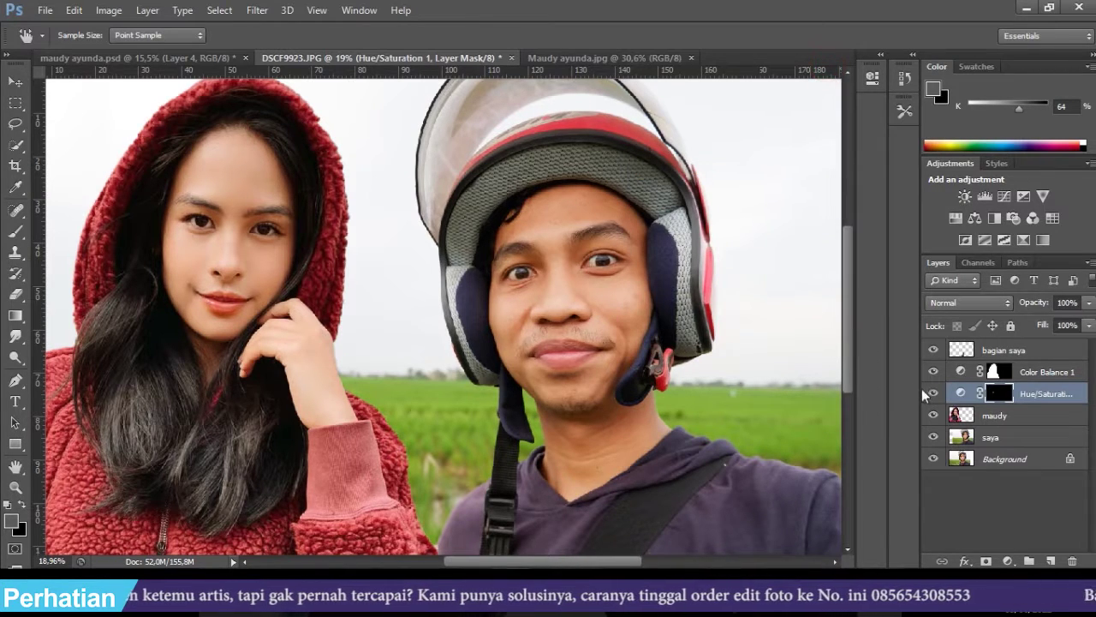
- Add a Color Balance adjustment above the bagian saya layer, with midtones at Cyan-Red +9 and Yellow-Blue -14
{"action": "key", "text": "ctrl+0"}
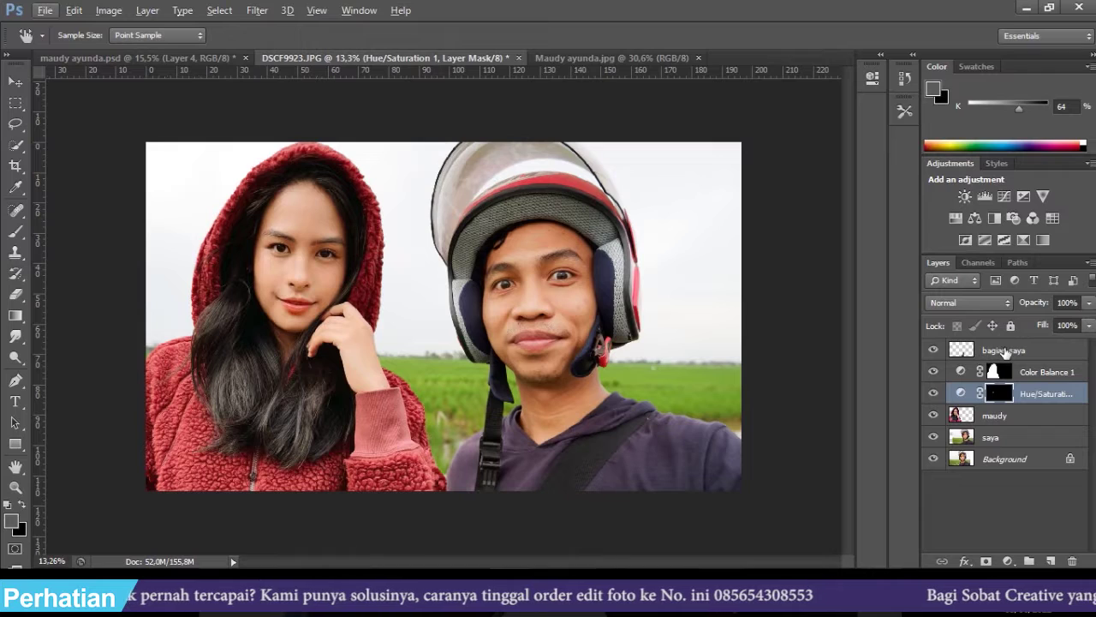
{"action": "left_click", "coordinate": [1004, 351]}
{"action": "key", "text": "w"}
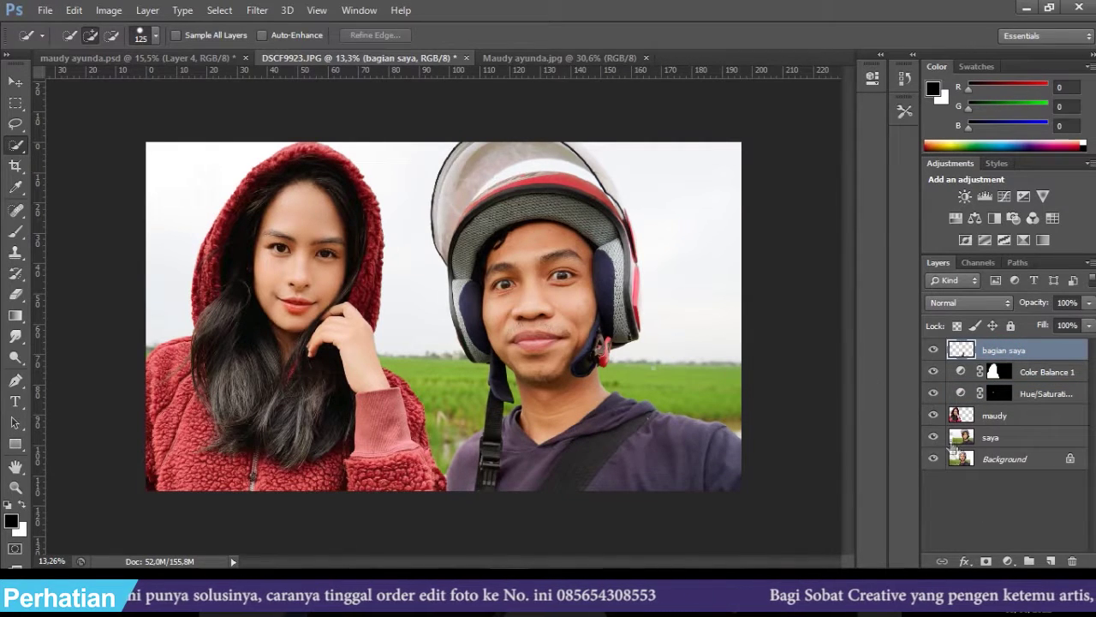
{"action": "key", "text": "ctrl+plus"}
{"action": "key", "text": "v"}
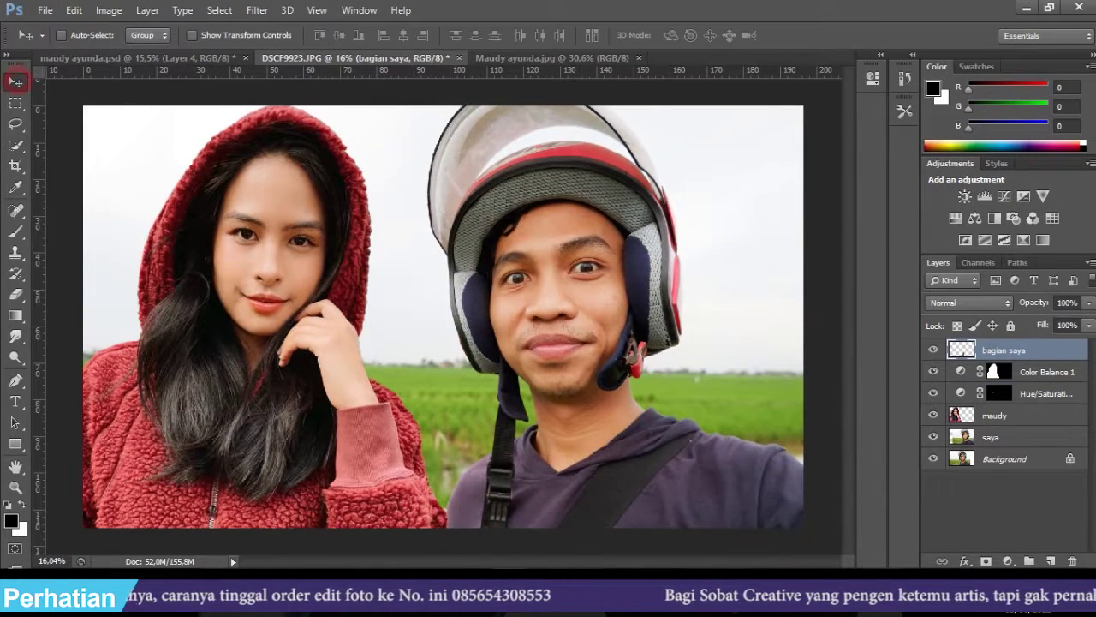
{"action": "left_click", "coordinate": [1011, 561]}
{"action": "left_click", "coordinate": [991, 382]}
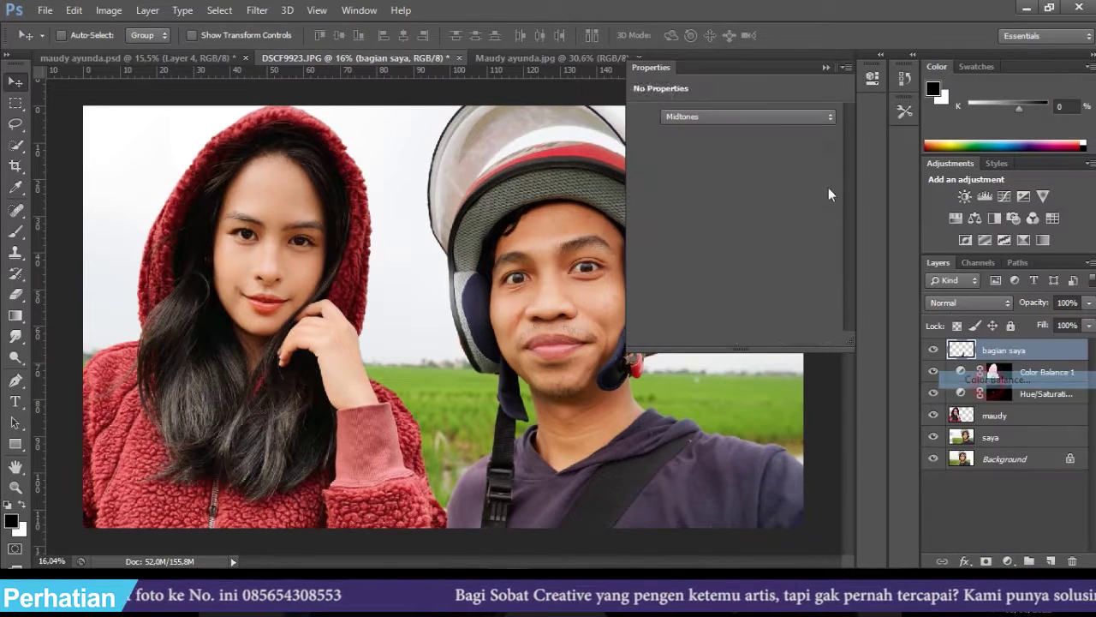
{"action": "left_click_drag", "start_coordinate": [714, 156], "coordinate": [719, 154]}
{"action": "left_click_drag", "start_coordinate": [713, 212], "coordinate": [703, 215]}
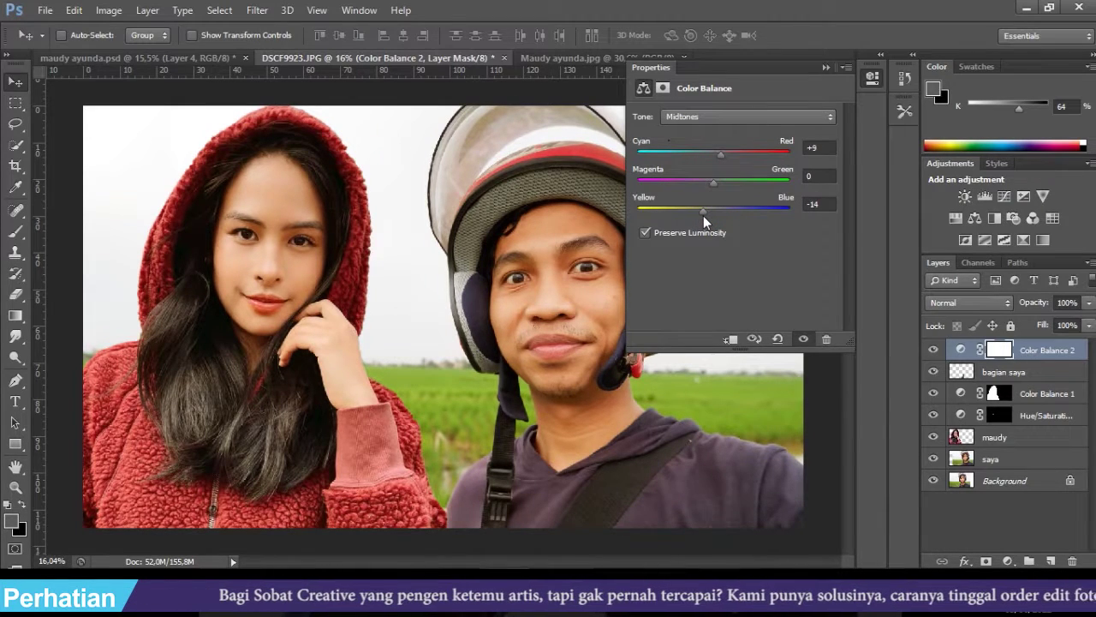
{"action": "left_click", "coordinate": [827, 68]}
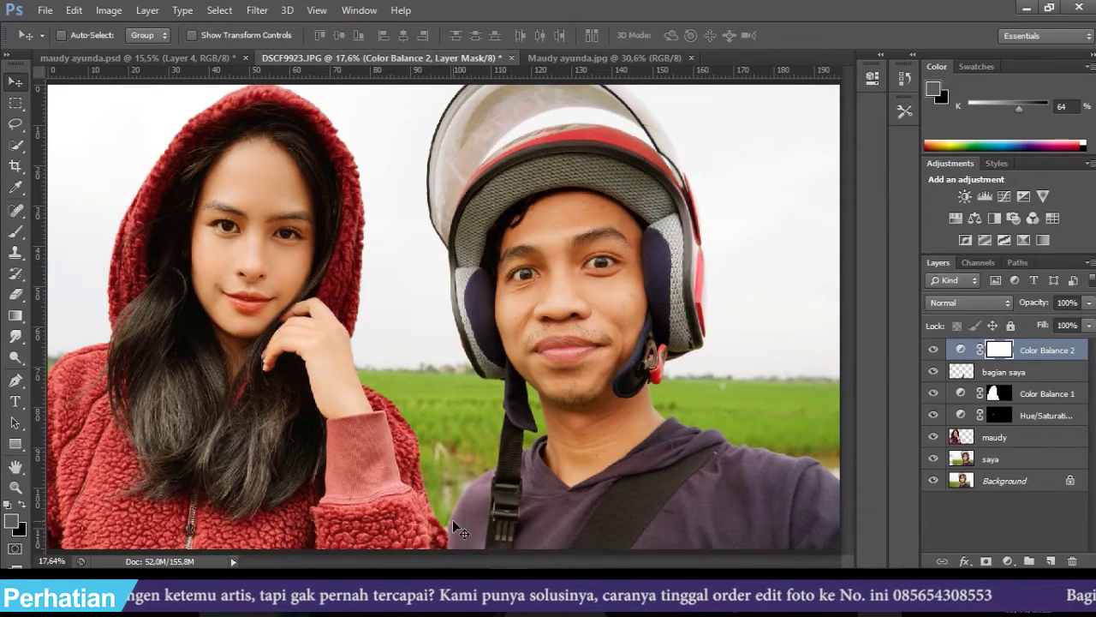
- Add a new empty layer above the topmost Color Balance adjustment and name it shadow
{"action": "left_click", "coordinate": [1053, 561]}
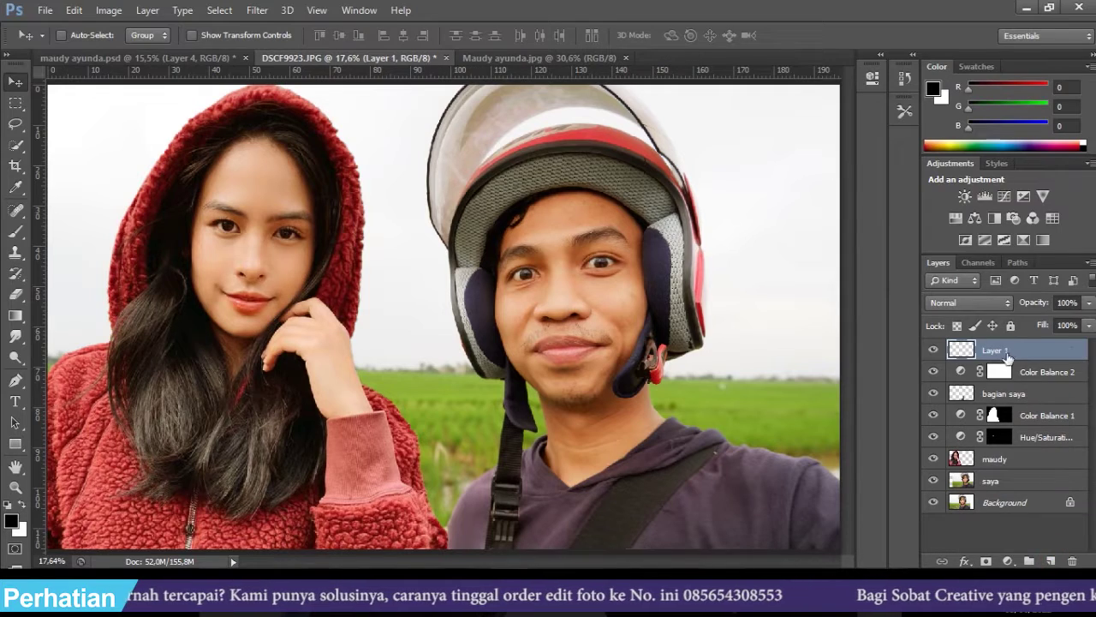
{"action": "double_click", "coordinate": [995, 351]}
{"action": "type", "text": "b"}
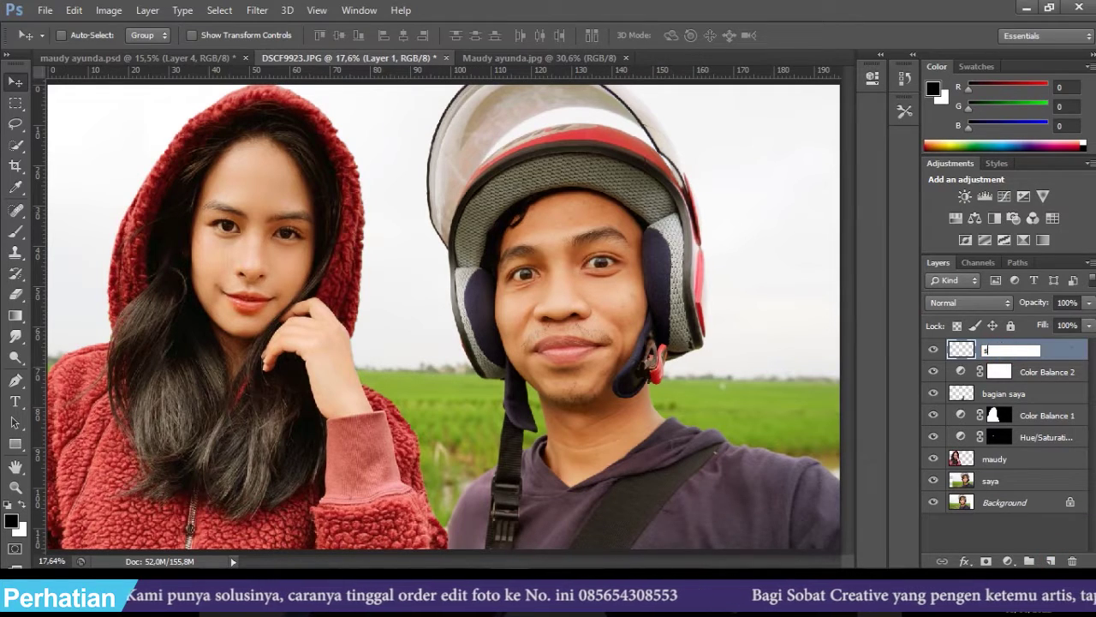
{"action": "type", "text": "hadow"}
{"action": "key", "text": "Return"}
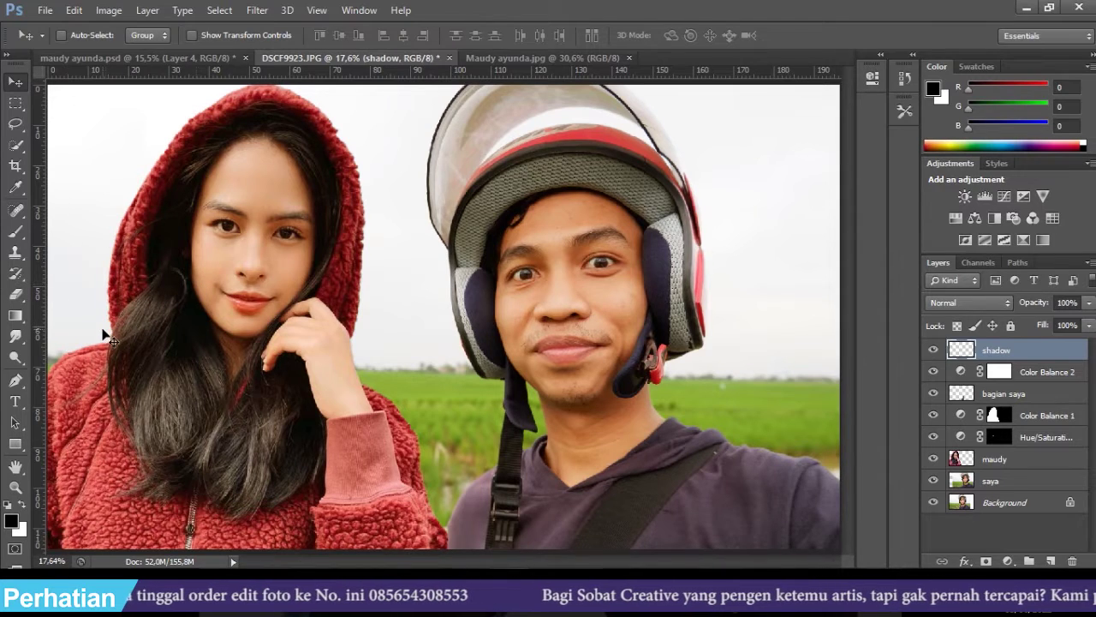
- Set up a soft black brush (000000) at 300 px, with 9% hardness and 9% opacity
{"action": "left_click", "coordinate": [12, 524]}
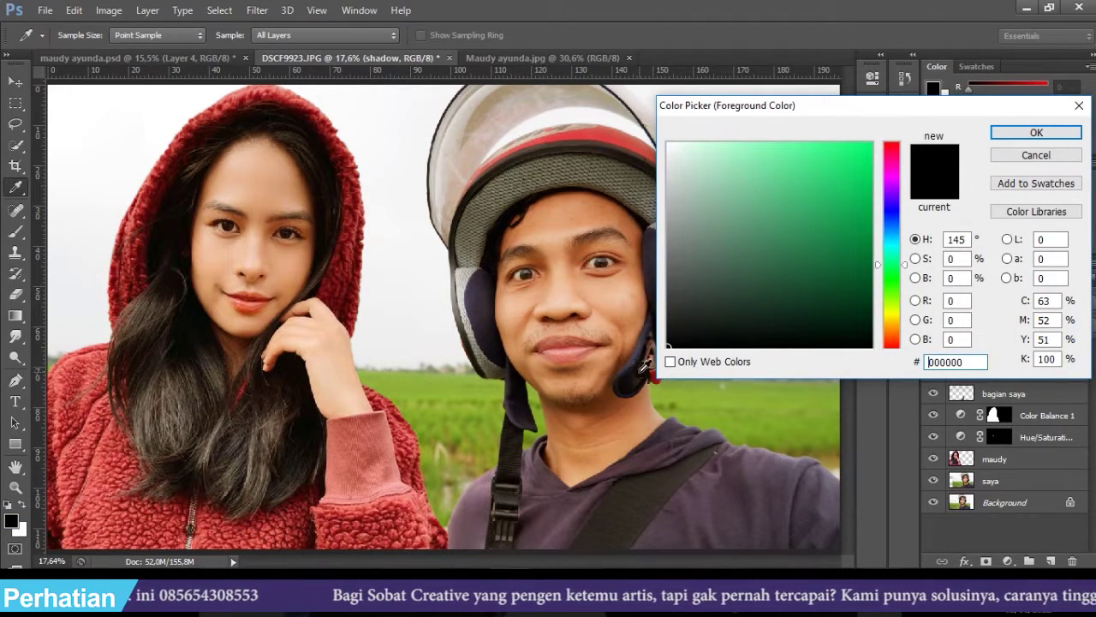
{"action": "left_click", "coordinate": [1003, 135]}
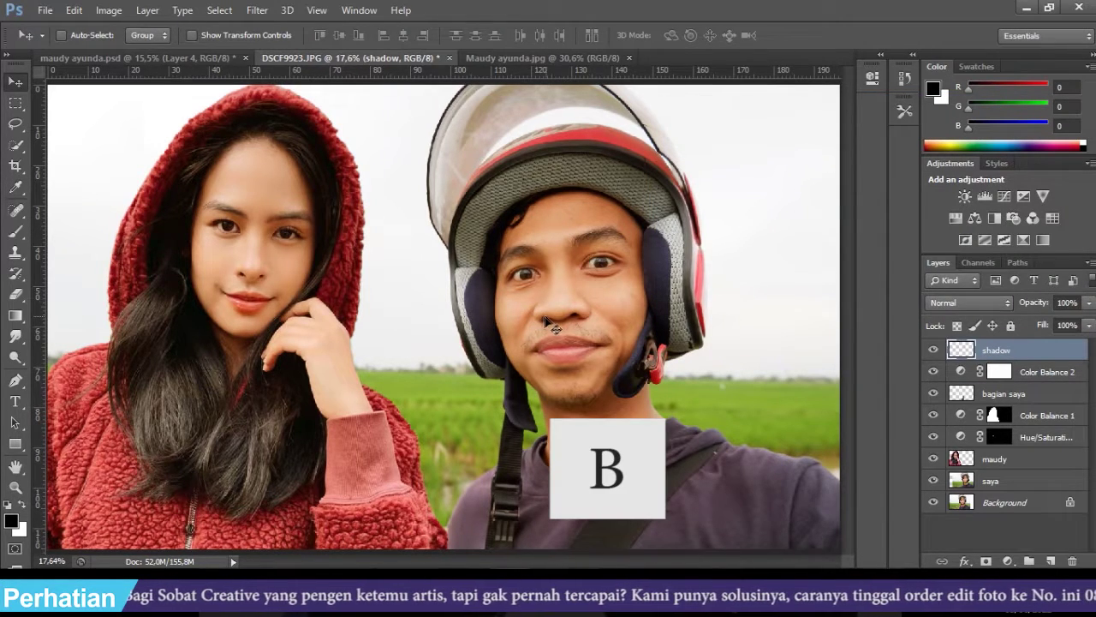
{"action": "key", "text": "b"}
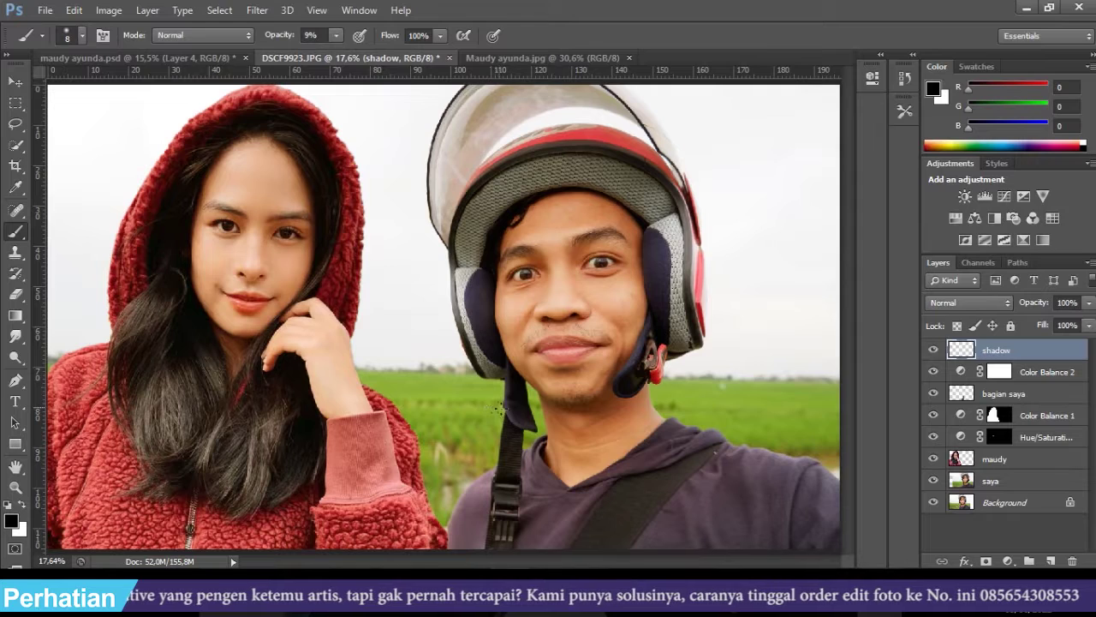
{"action": "key", "text": "bracketright"}
{"action": "key", "text": "bracketright"}
{"action": "key", "text": "bracketright"}
{"action": "key", "text": "bracketright"}
{"action": "key", "text": "bracketright"}
{"action": "key", "text": "bracketright"}
{"action": "key", "text": "bracketright"}
{"action": "key", "text": "bracketright"}
{"action": "key", "text": "bracketright"}
{"action": "key", "text": "bracketright"}
{"action": "key", "text": "bracketright"}
{"action": "key", "text": "bracketright"}
{"action": "key", "text": "bracketright"}
{"action": "key", "text": "bracketright"}
{"action": "key", "text": "bracketright"}
{"action": "key", "text": "bracketright"}
{"action": "key", "text": "bracketright"}
{"action": "key", "text": "bracketright"}
{"action": "key", "text": "bracketright"}
{"action": "key", "text": "bracketright"}
{"action": "key", "text": "bracketright"}
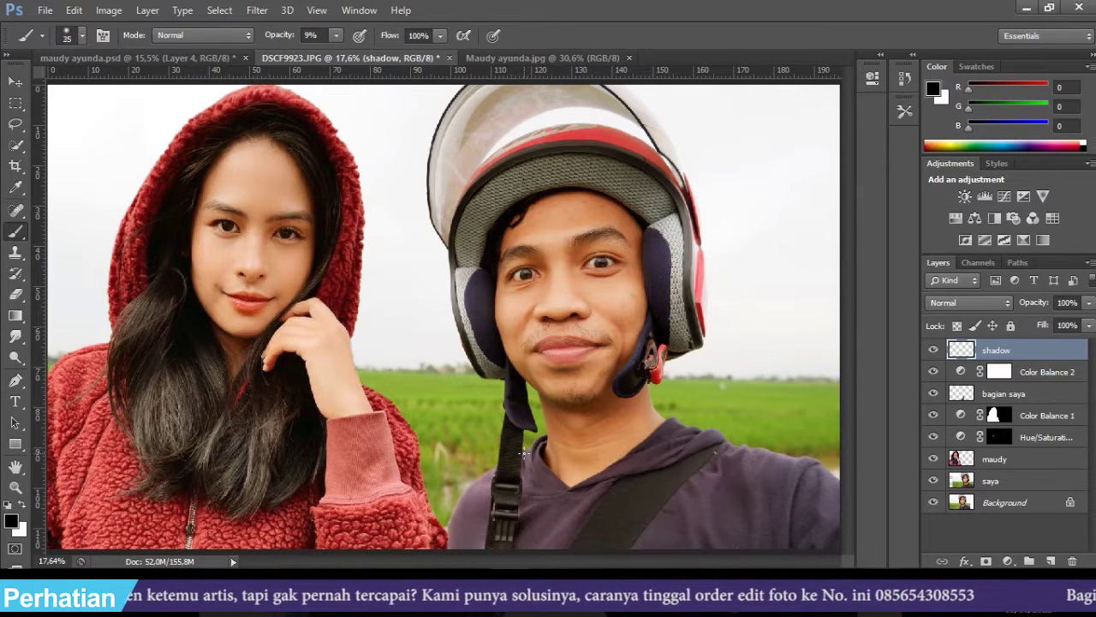
{"action": "right_click", "coordinate": [526, 449]}
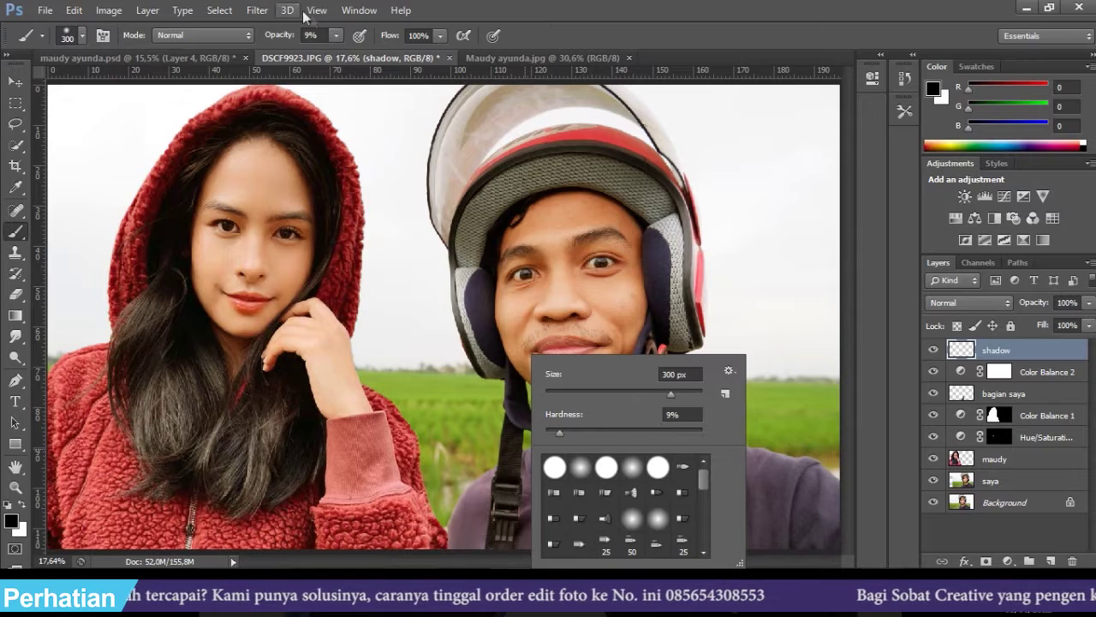
{"action": "left_click", "coordinate": [340, 33]}
{"action": "left_click", "coordinate": [339, 35]}
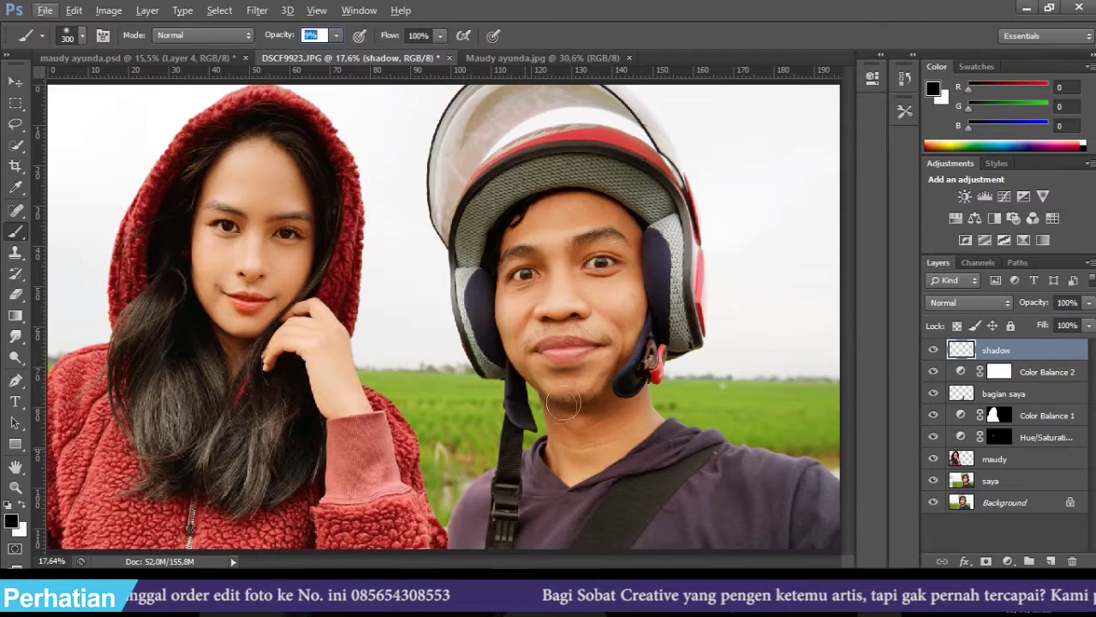
{"action": "left_click", "coordinate": [14, 81]}
{"action": "left_click", "coordinate": [15, 231]}
- Brush a soft shadow on the shadow layer, inside the maudy outline along her sleeve edge, and without a selection on the man's adjoining shoulder
{"action": "scroll", "coordinate": [525, 379], "scroll_direction": "up", "scroll_amount": 3}
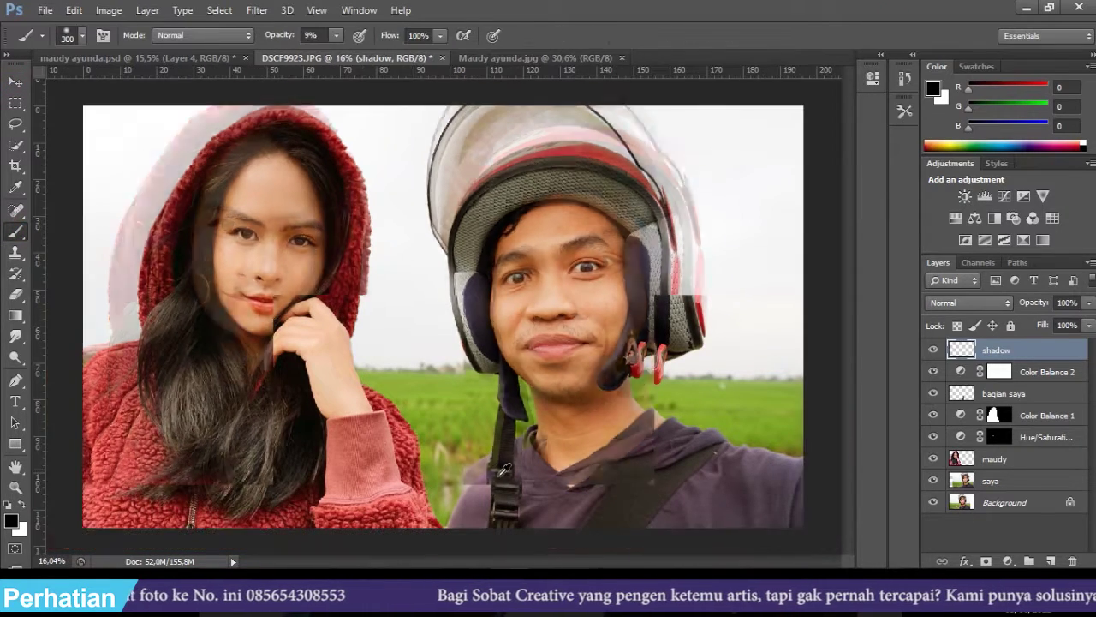
{"action": "scroll", "coordinate": [465, 509], "scroll_direction": "down", "scroll_amount": 5}
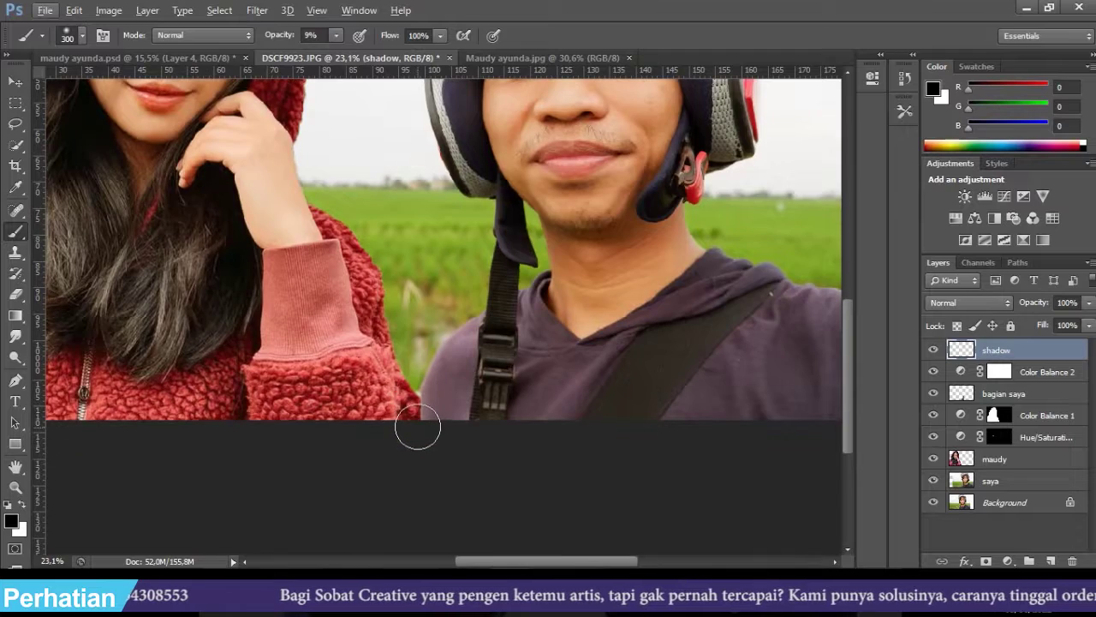
{"action": "mouse_move", "coordinate": [417, 428]}
{"action": "left_mouse_down"}
{"action": "mouse_move", "coordinate": [392, 375]}
{"action": "mouse_move", "coordinate": [398, 396]}
{"action": "left_mouse_up"}
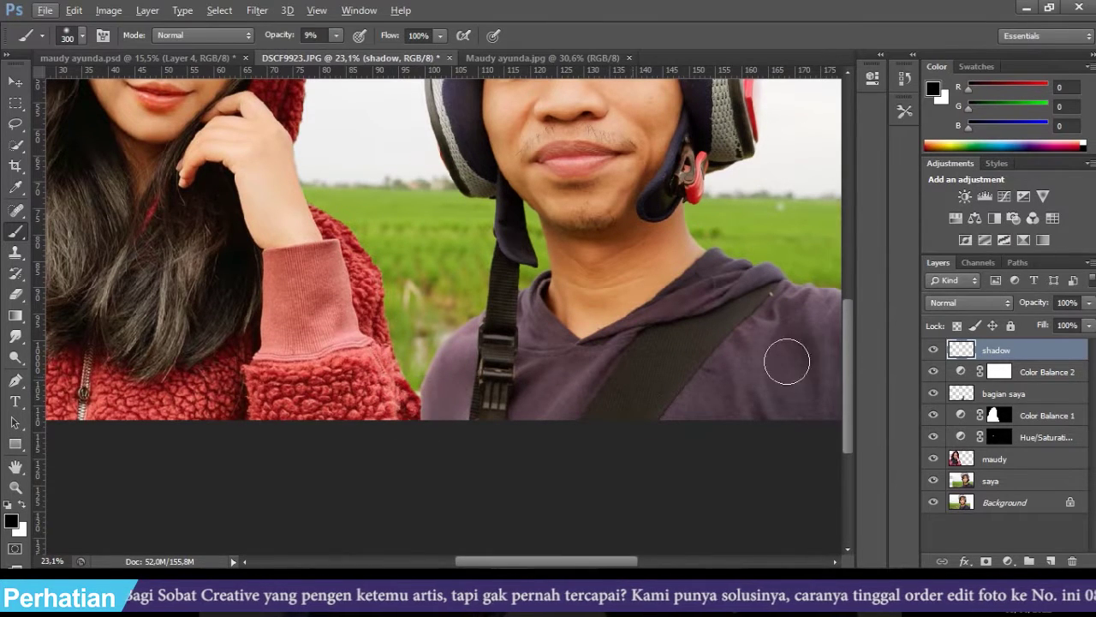
{"action": "left_click", "coordinate": [960, 460], "text": "ctrl"}
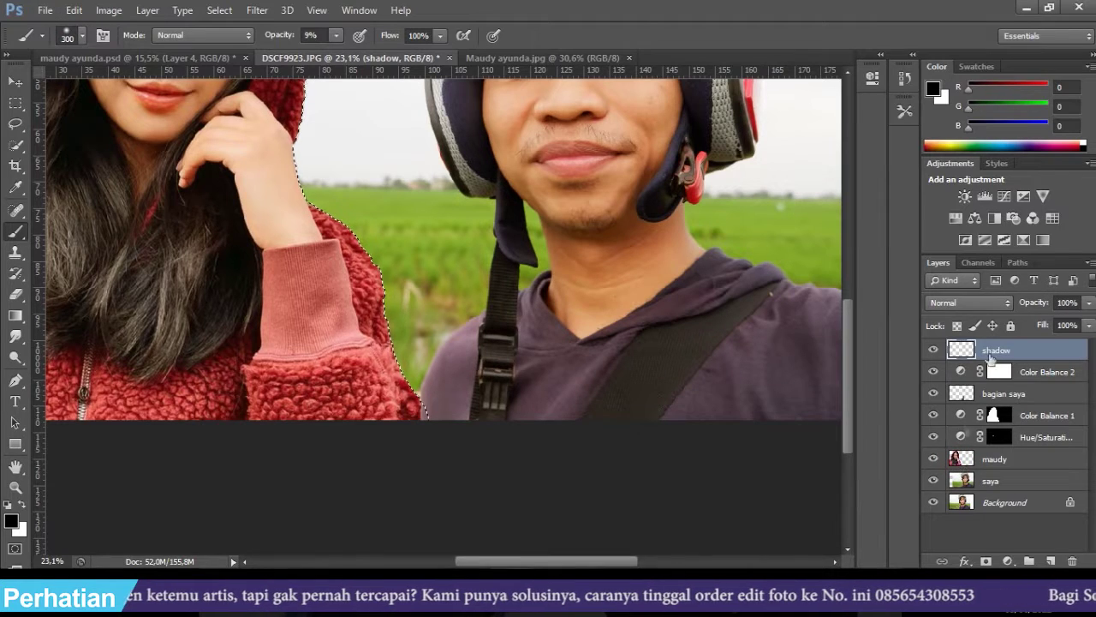
{"action": "left_click", "coordinate": [996, 349]}
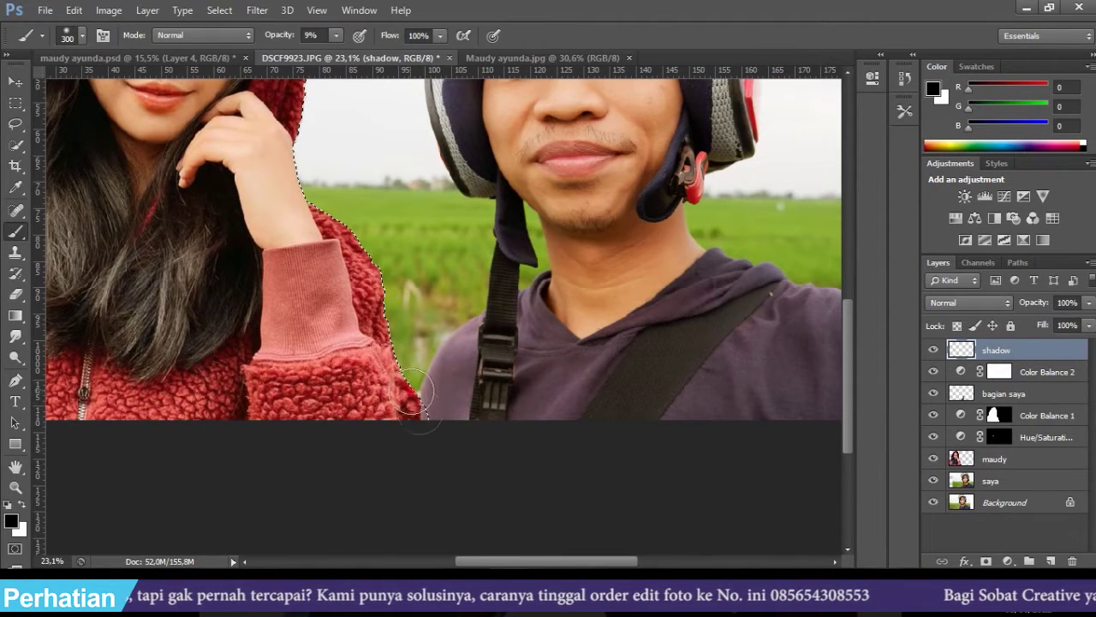
{"action": "left_click", "coordinate": [410, 349]}
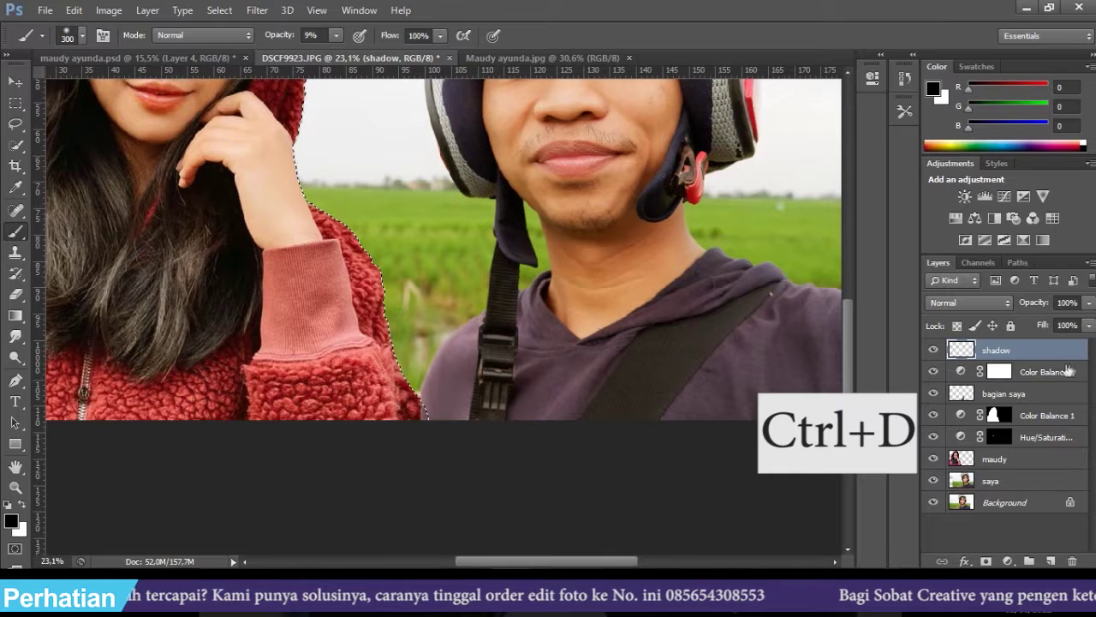
{"action": "key", "text": "ctrl+d"}
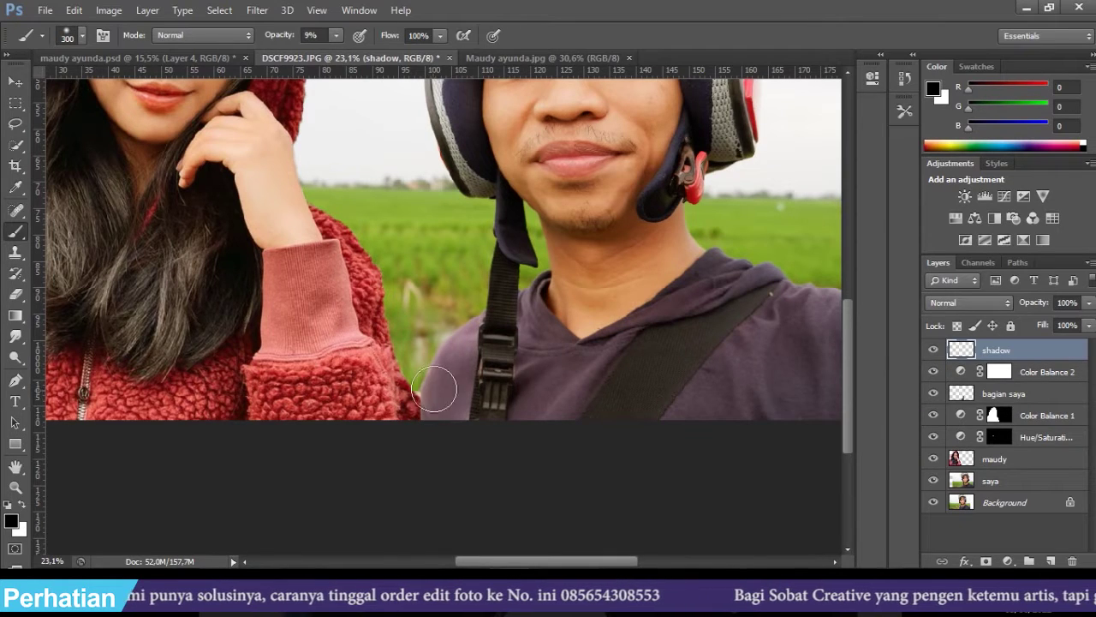
{"action": "left_click", "coordinate": [439, 393]}
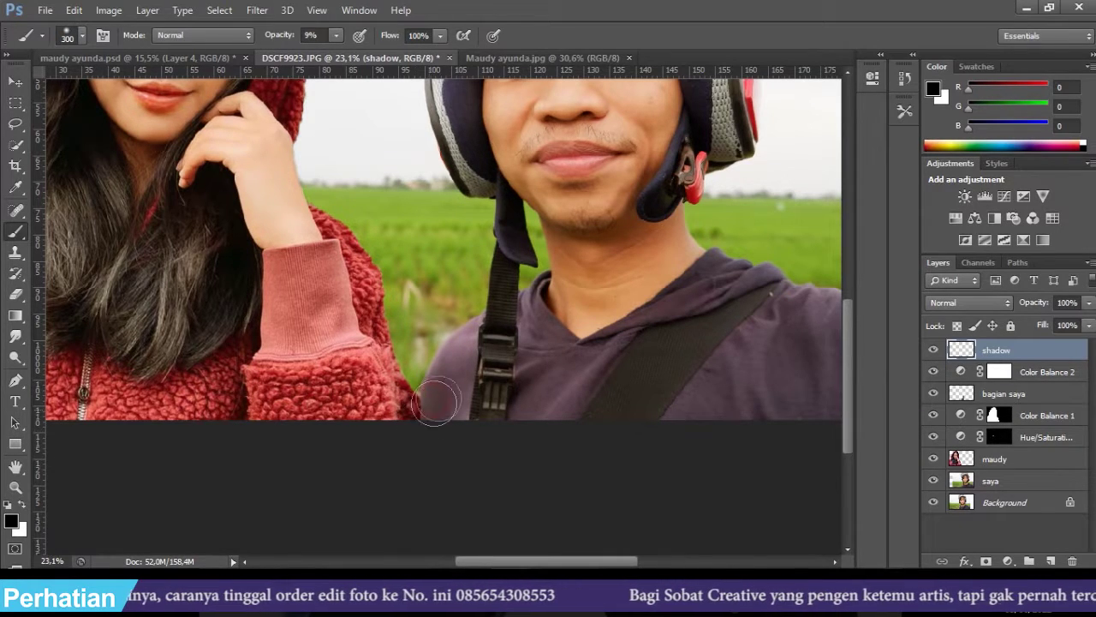
- Compare the composite with the shadow layer hidden and shown
{"action": "scroll", "coordinate": [449, 363], "scroll_direction": "down", "scroll_amount": 1}
{"action": "scroll", "coordinate": [448, 363], "scroll_direction": "down", "scroll_amount": 2}
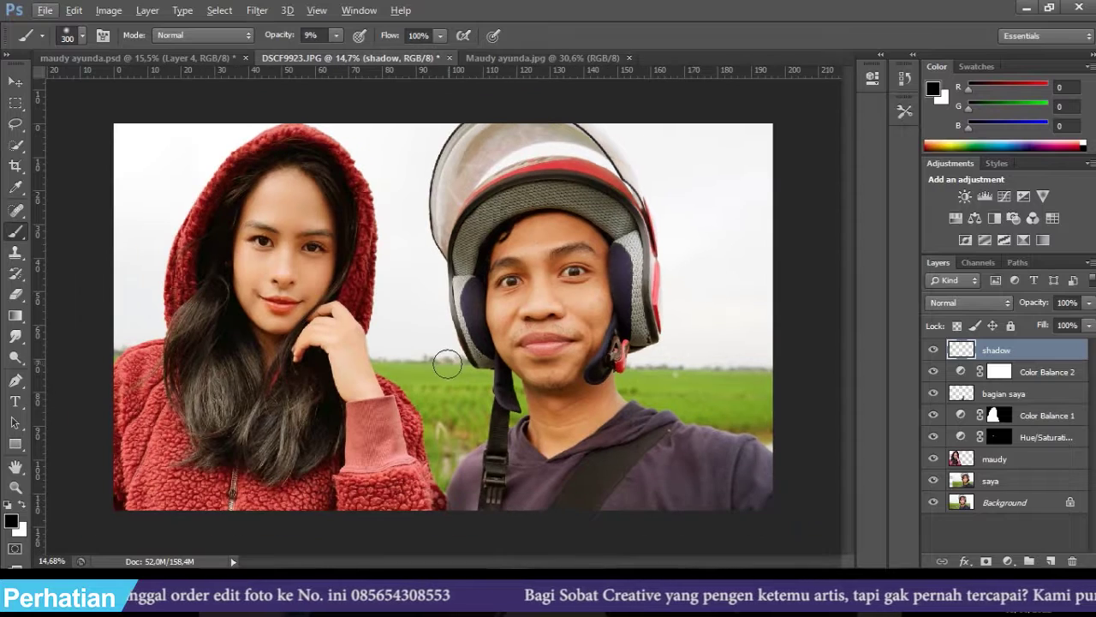
{"action": "left_click", "coordinate": [933, 351]}
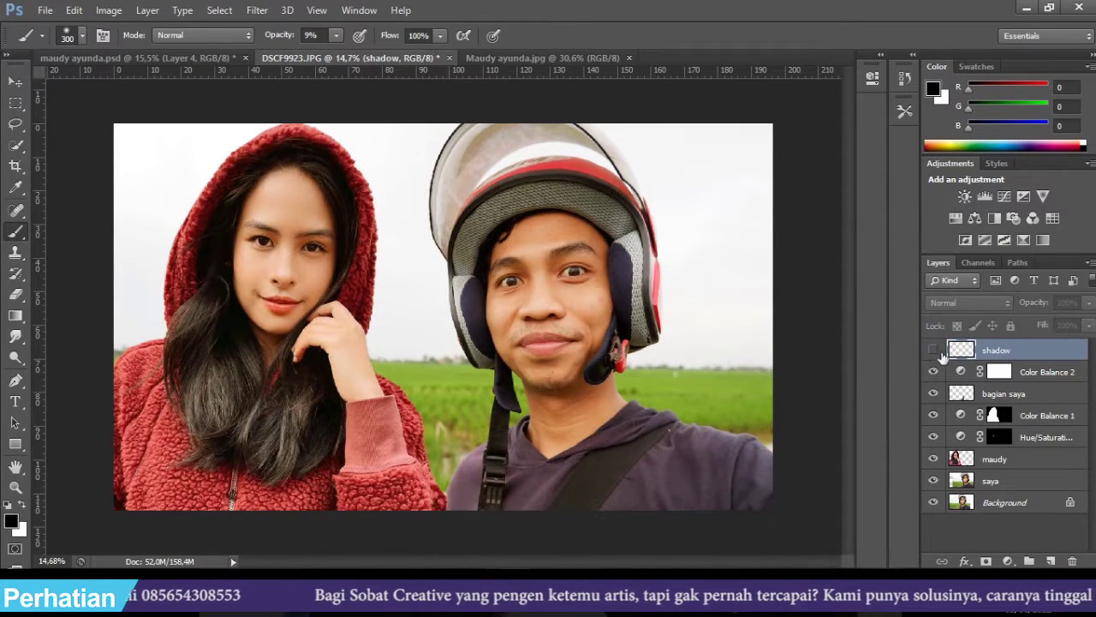
{"action": "left_click", "coordinate": [934, 350]}
{"action": "scroll", "coordinate": [548, 312], "scroll_direction": "down", "scroll_amount": 2}
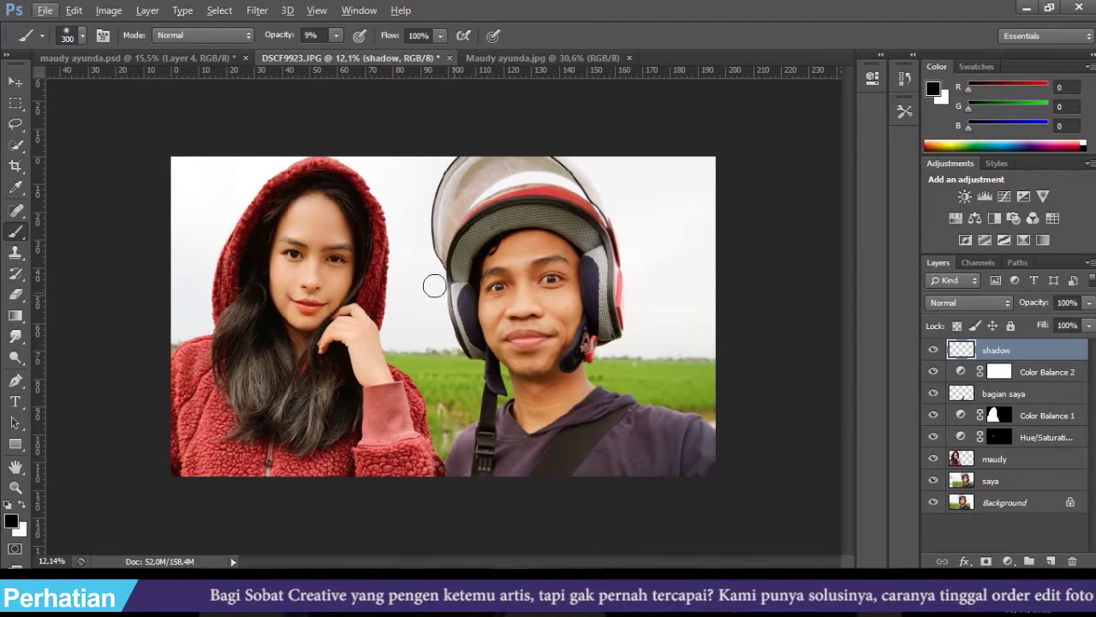
{"action": "left_click", "coordinate": [15, 83]}
{"action": "scroll", "coordinate": [460, 255], "scroll_direction": "up", "scroll_amount": 1}
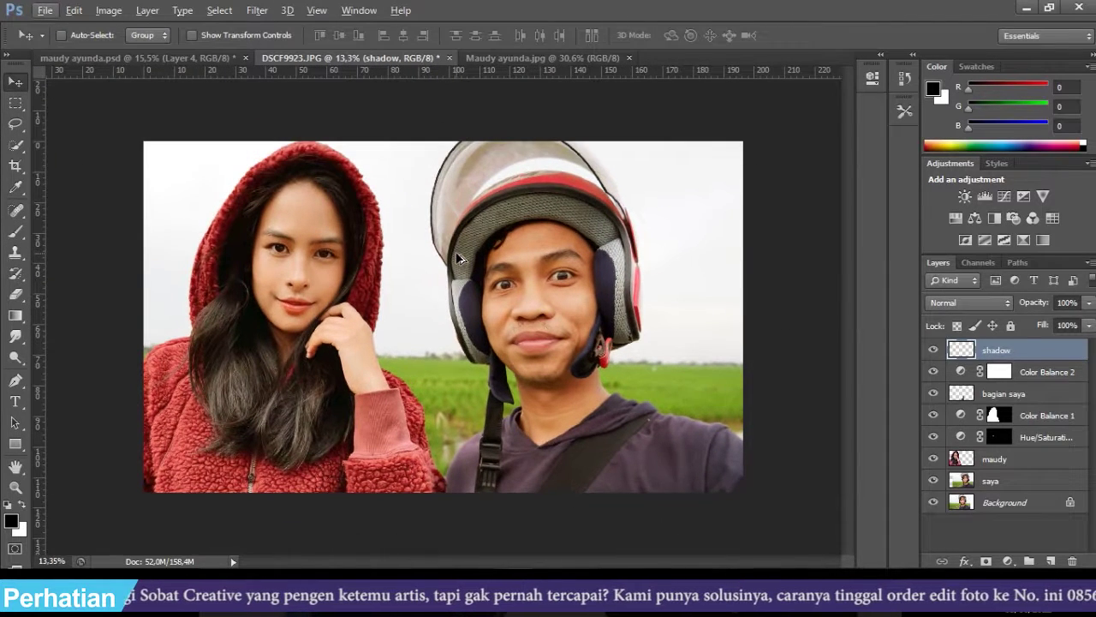
{"action": "scroll", "coordinate": [464, 249], "scroll_direction": "down", "scroll_amount": 1}
{"action": "scroll", "coordinate": [506, 289], "scroll_direction": "up", "scroll_amount": 2}
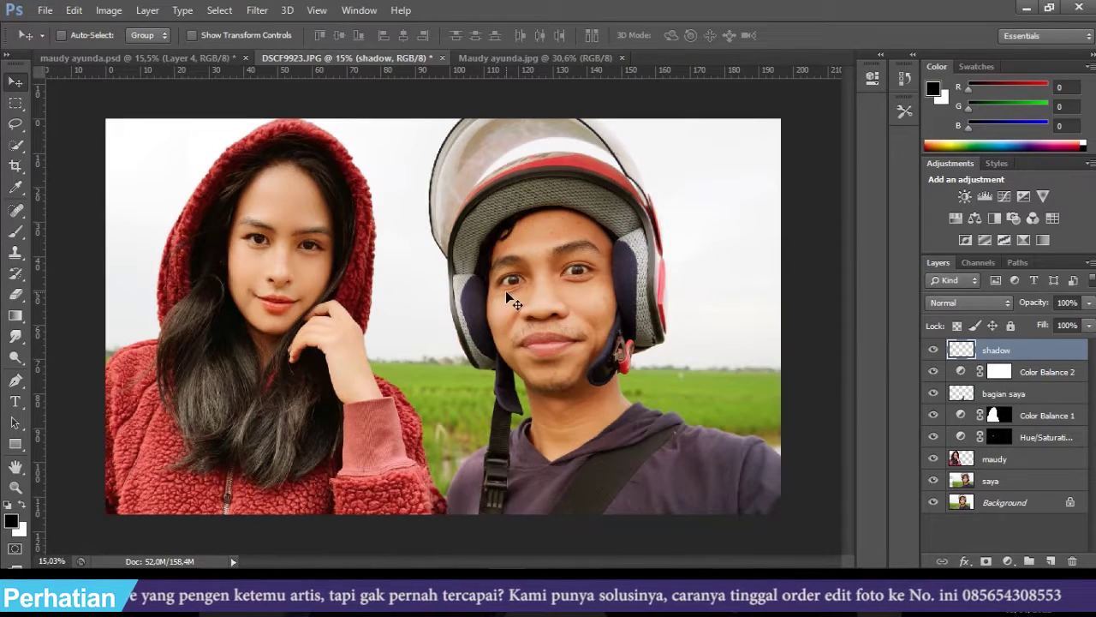
{"action": "scroll", "coordinate": [697, 223], "scroll_direction": "up", "scroll_amount": 1}
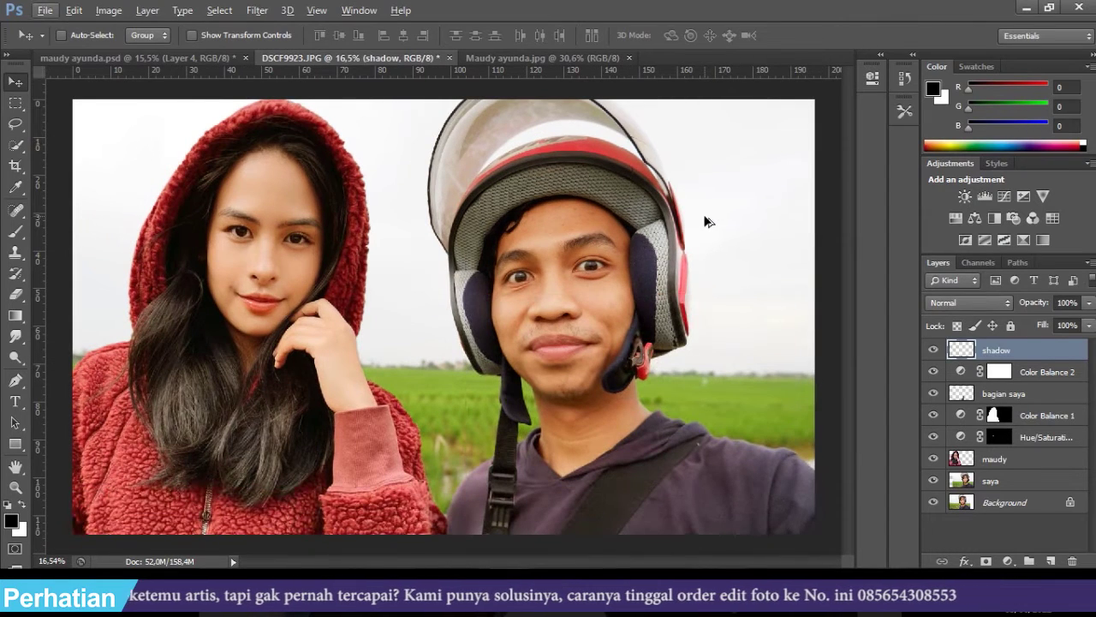
{"action": "key", "text": "alt"}
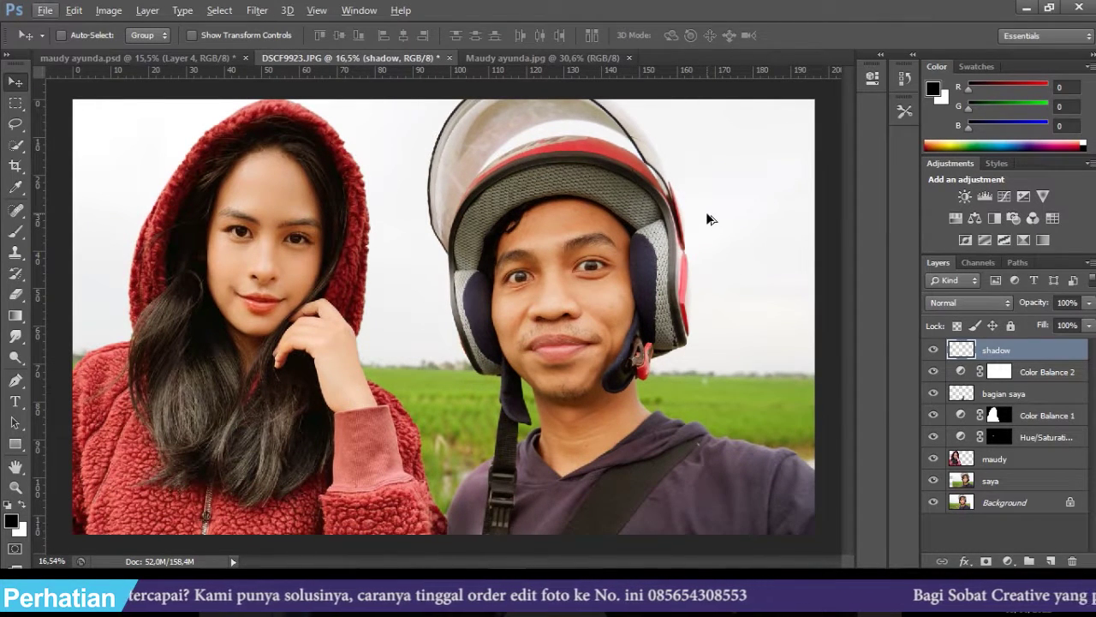
{"action": "scroll", "coordinate": [708, 219], "scroll_direction": "down", "scroll_amount": 1}
{"action": "scroll", "coordinate": [786, 254], "scroll_direction": "up", "scroll_amount": 1}
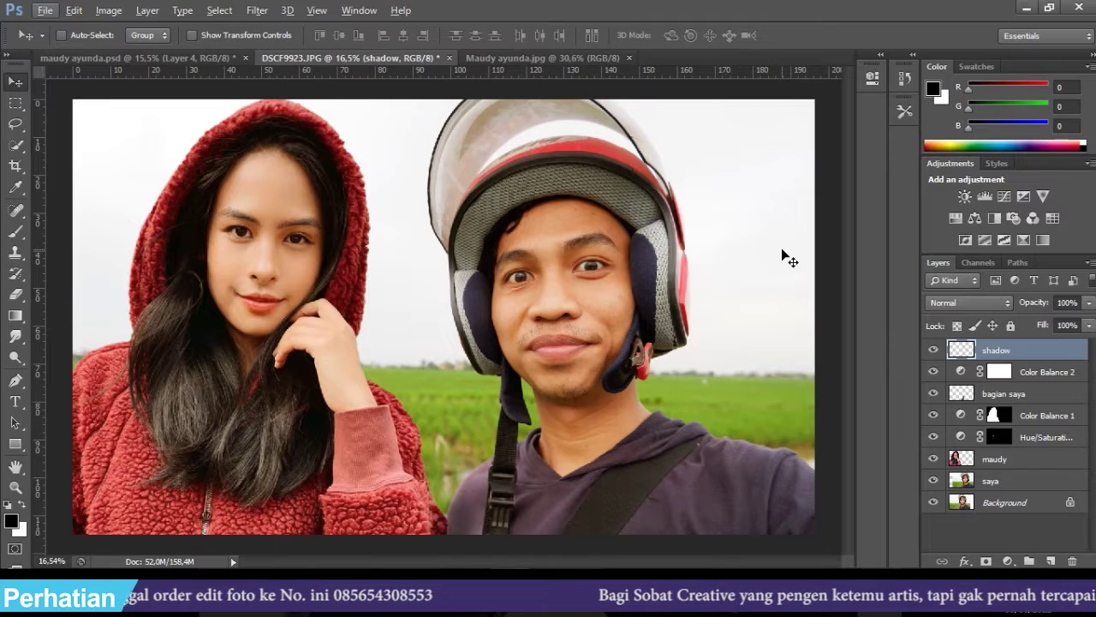
{"action": "scroll", "coordinate": [782, 250], "scroll_direction": "down", "scroll_amount": 1}
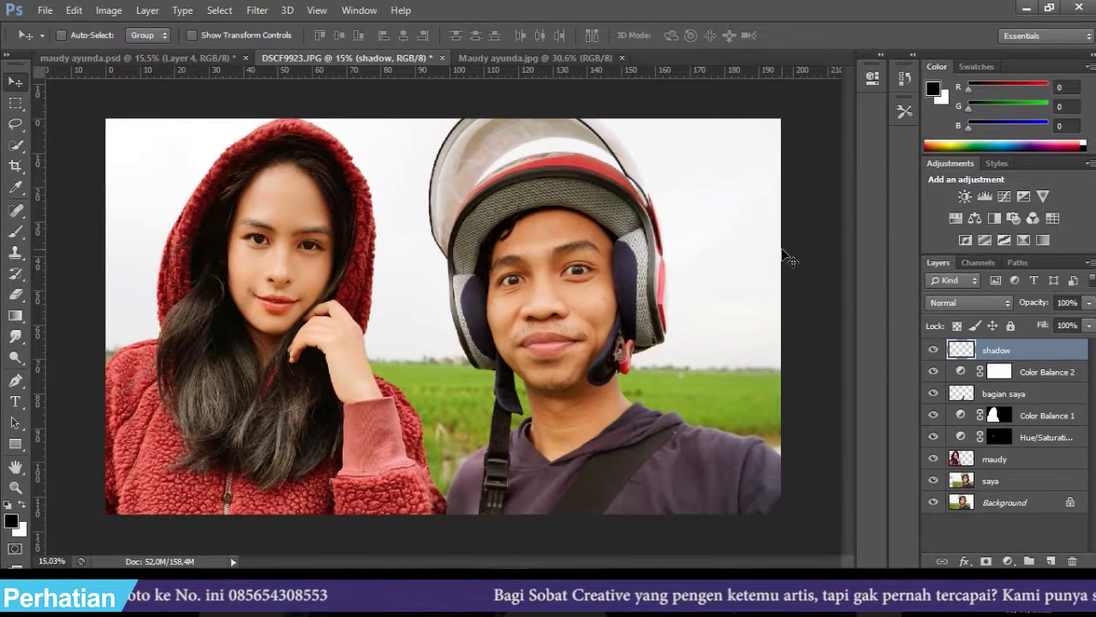
{"action": "scroll", "coordinate": [782, 250], "scroll_direction": "up", "scroll_amount": 1}
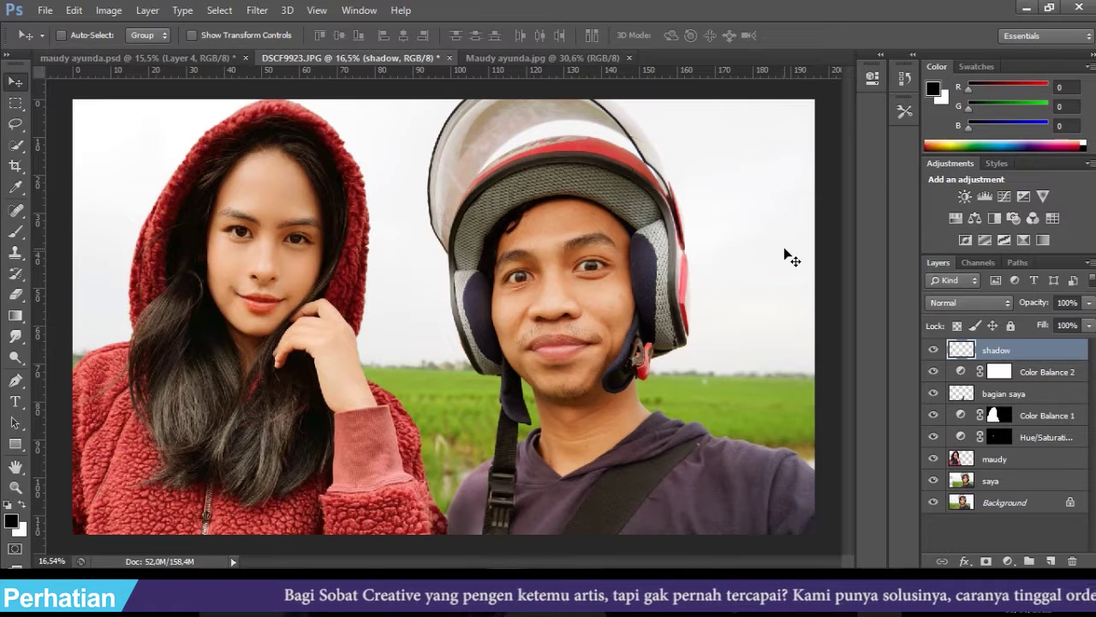
{"action": "scroll", "coordinate": [706, 272], "scroll_direction": "up", "scroll_amount": 1}
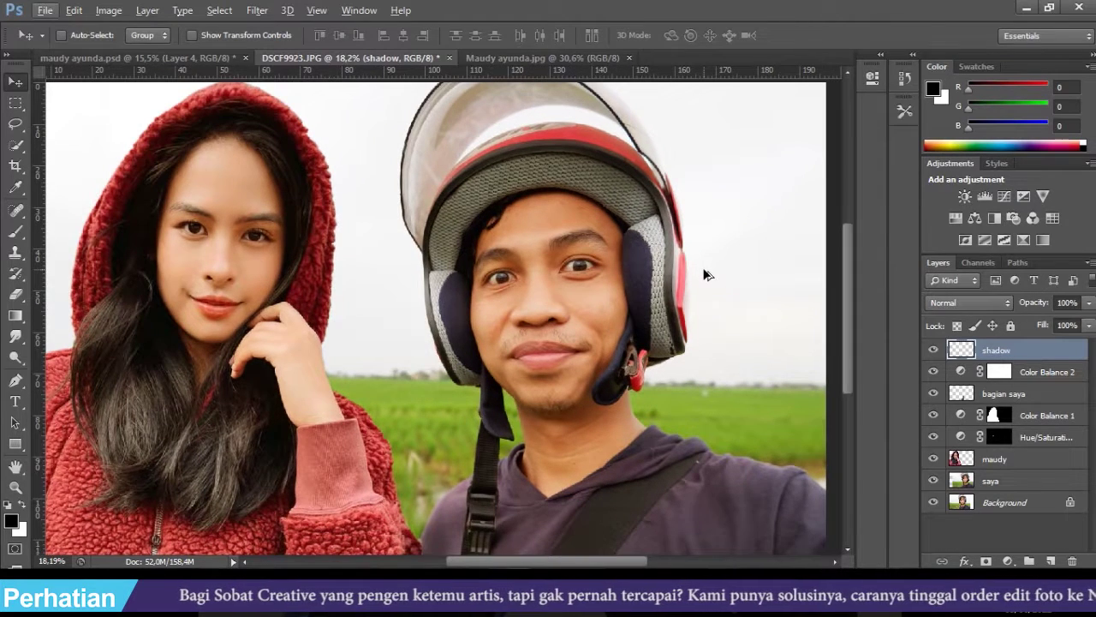
{"action": "scroll", "coordinate": [706, 272], "scroll_direction": "down", "scroll_amount": 1}
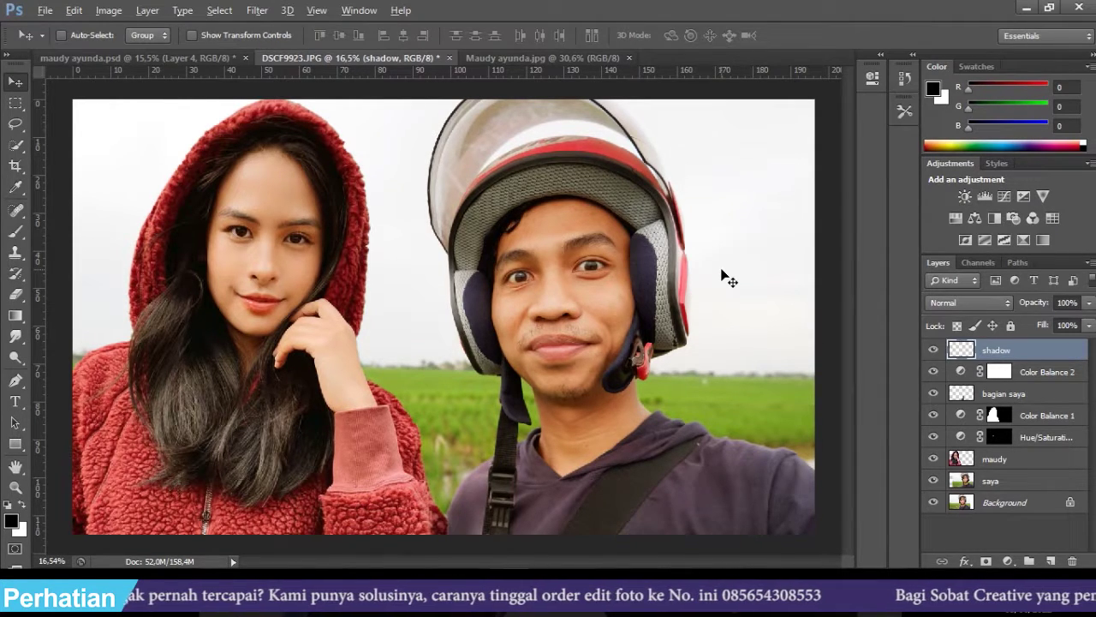
{"action": "scroll", "coordinate": [722, 274], "scroll_direction": "down", "scroll_amount": 1}
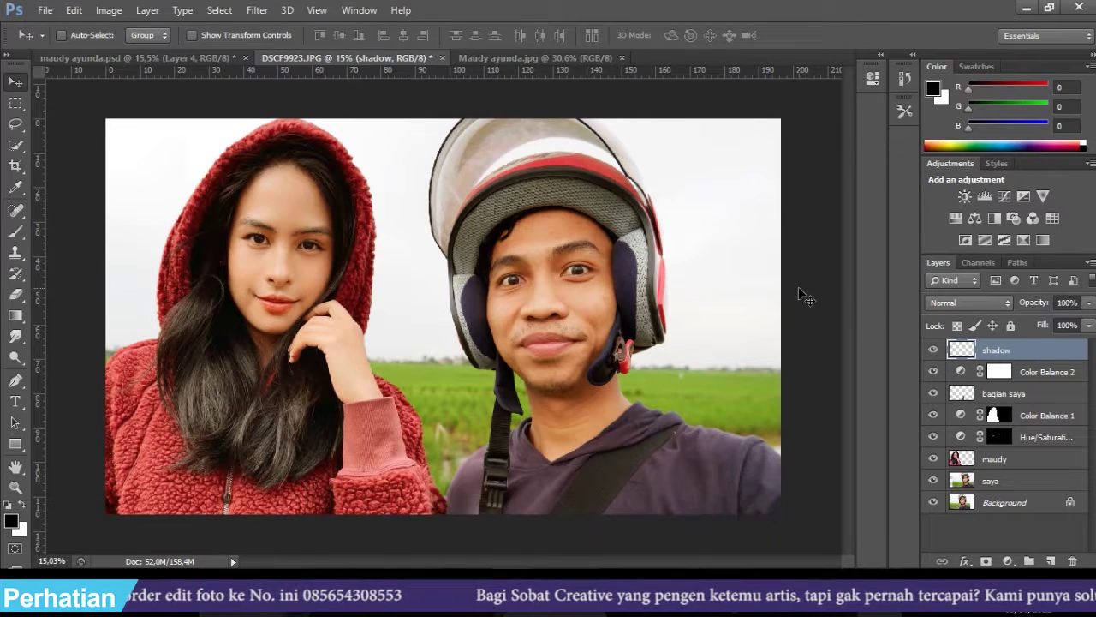
{"action": "scroll", "coordinate": [805, 297], "scroll_direction": "up", "scroll_amount": 1}
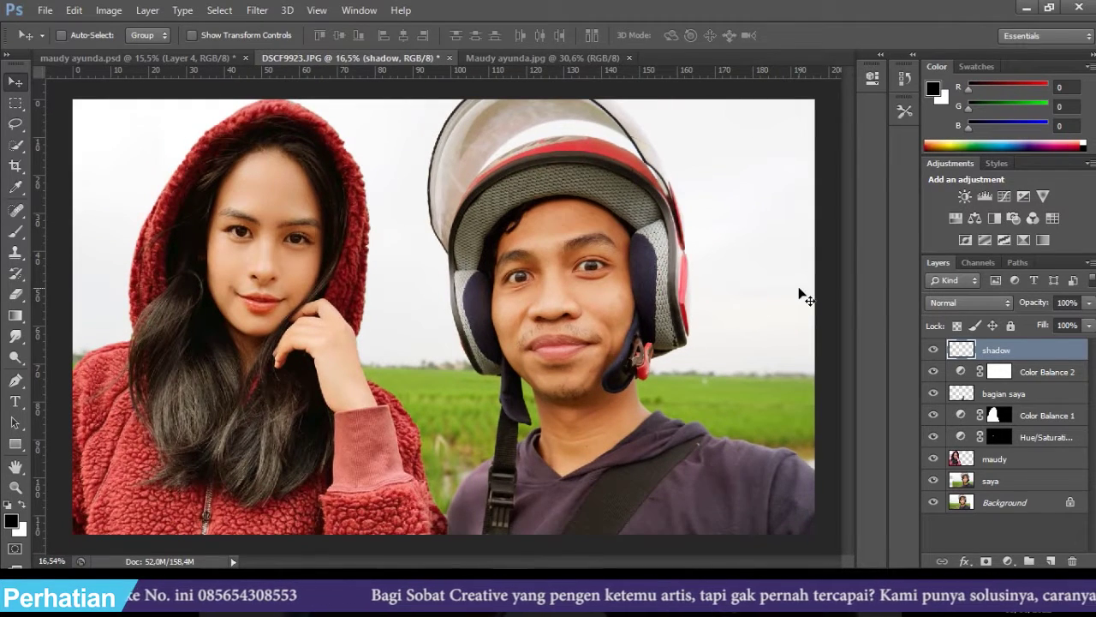